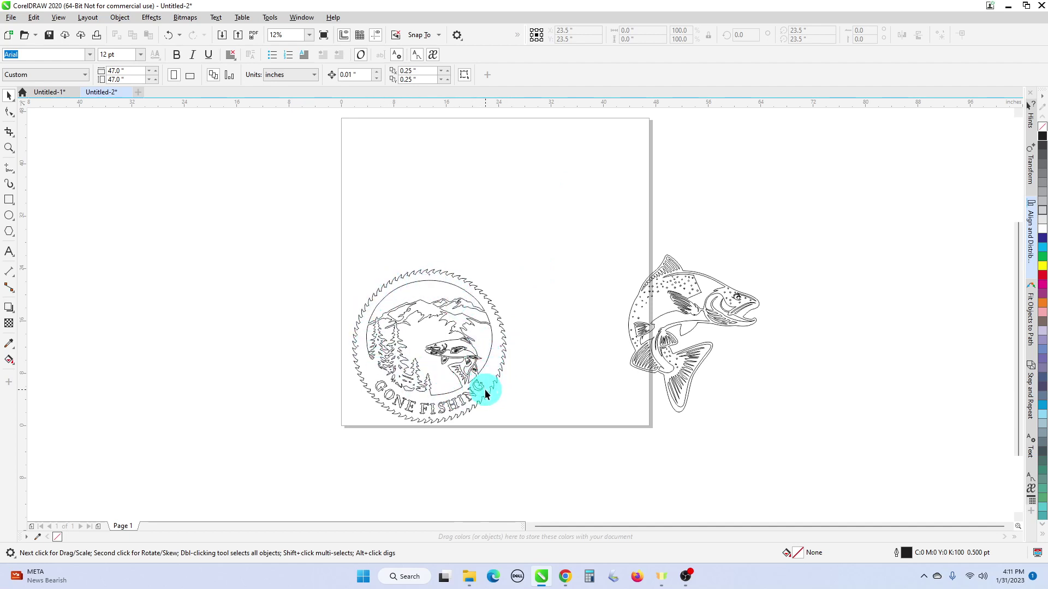
# - Examine the Gone Fishing saw-blade design and the separate large trout drawing beside it
pyautogui.scroll(4, 485, 393)
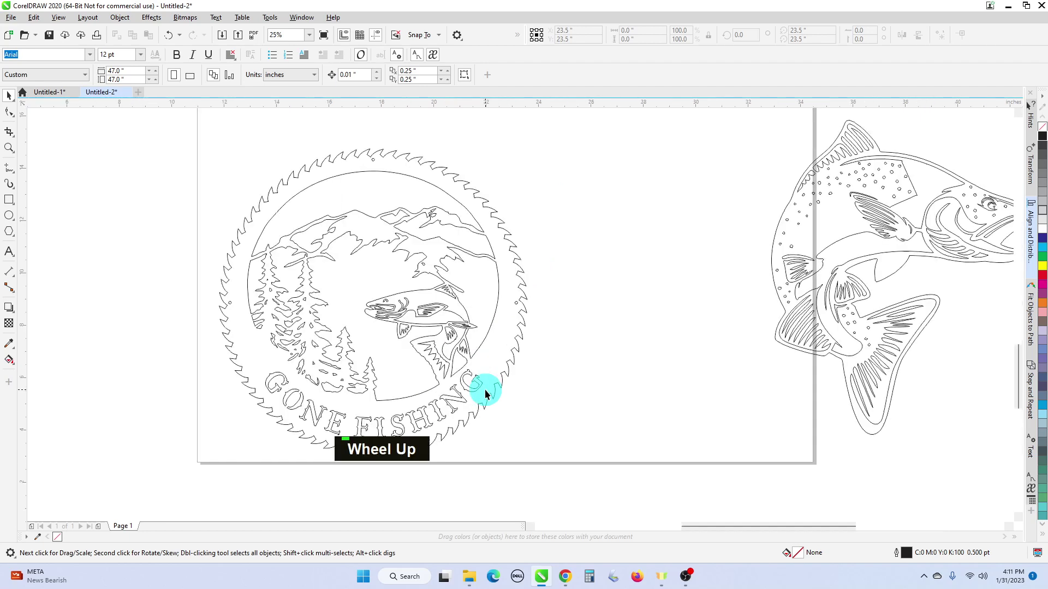
pyautogui.scroll(-4, 345, 240)
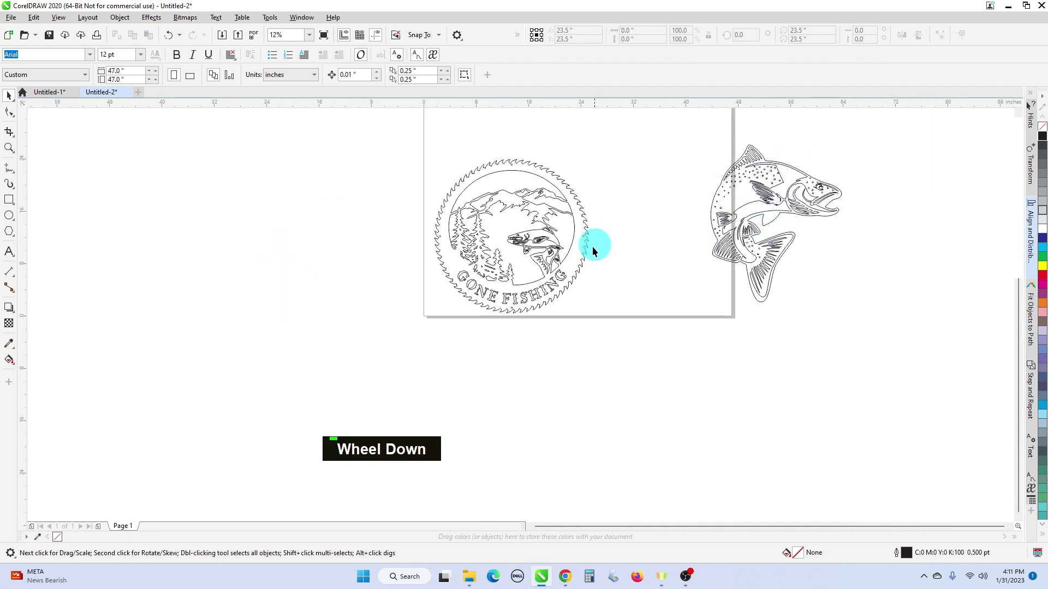
pyautogui.scroll(1, 575, 264)
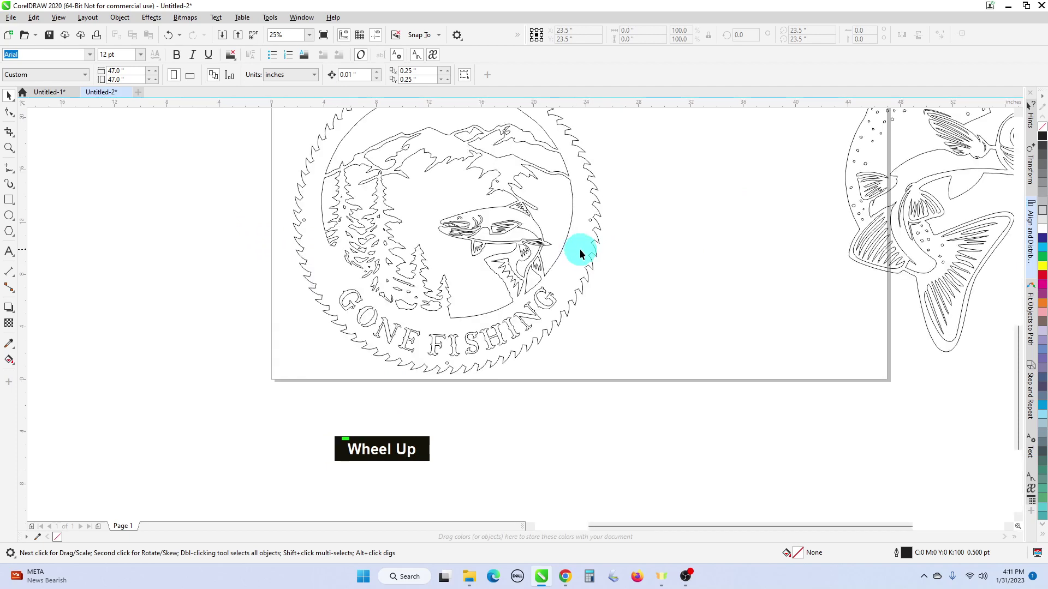
pyautogui.moveTo(656, 224); pyautogui.dragTo(640, 297)
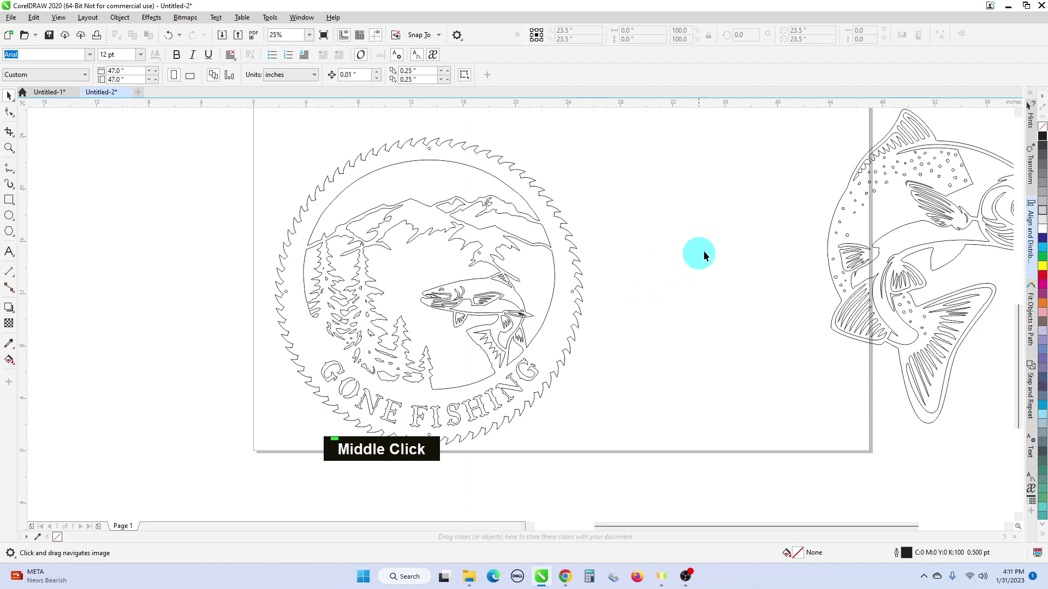
pyautogui.scroll(-1, 704, 254)
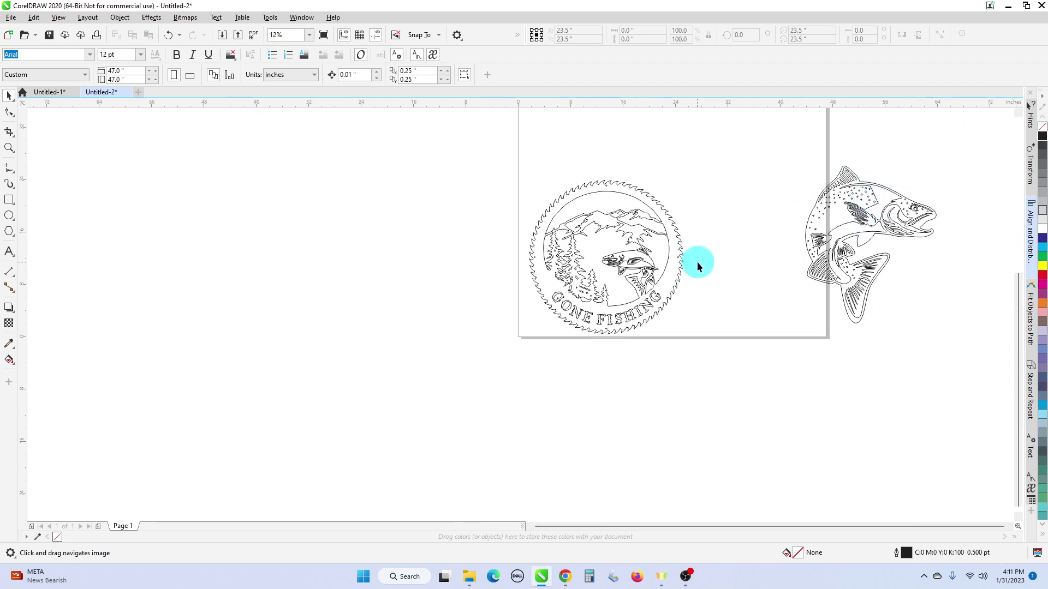
pyautogui.scroll(1, 697, 266)
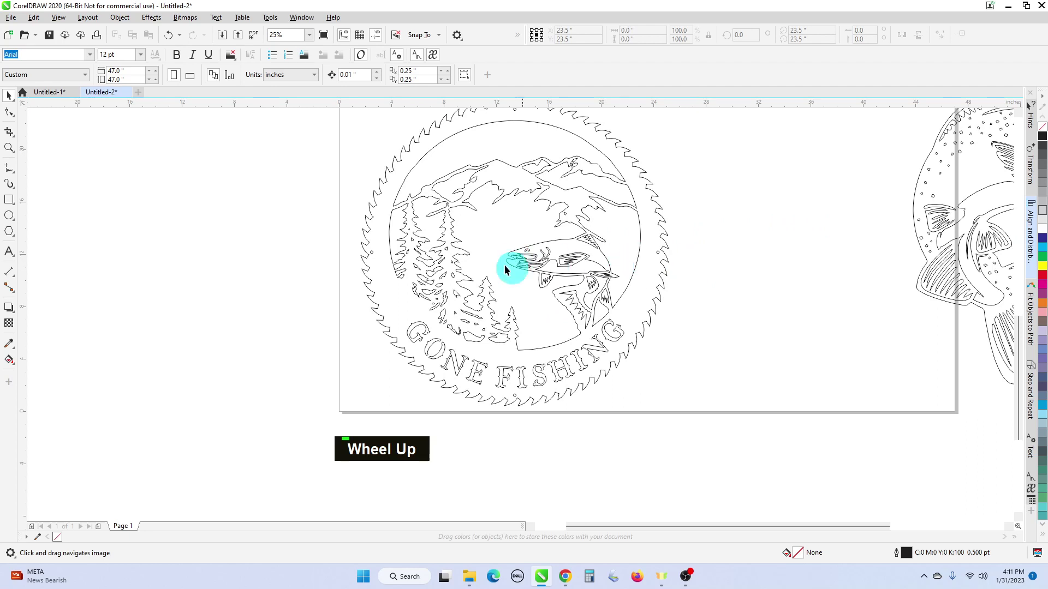
pyautogui.scroll(-1, 381, 410)
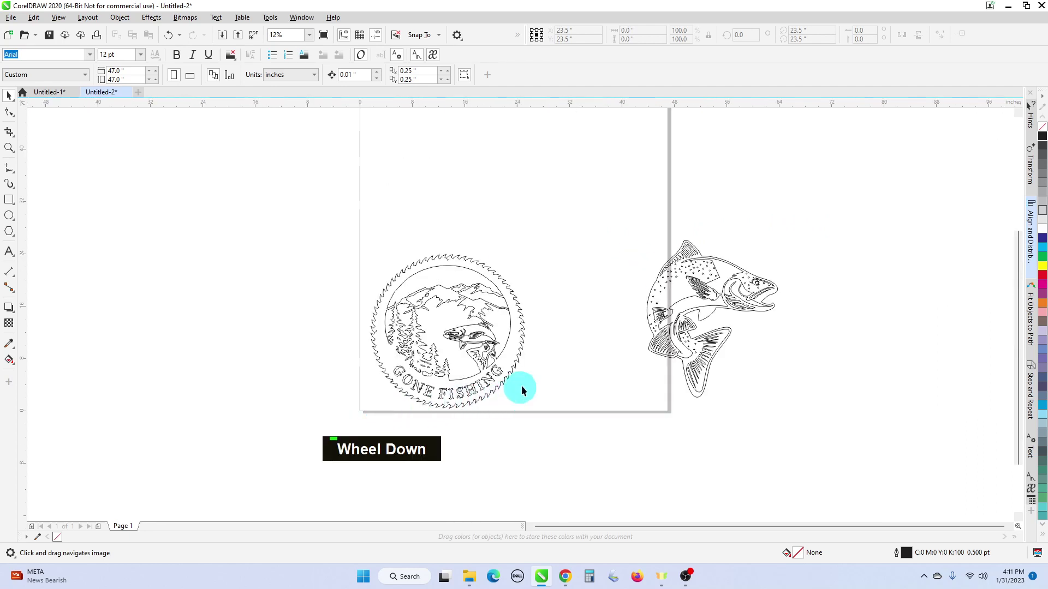
pyautogui.scroll(1, 550, 361)
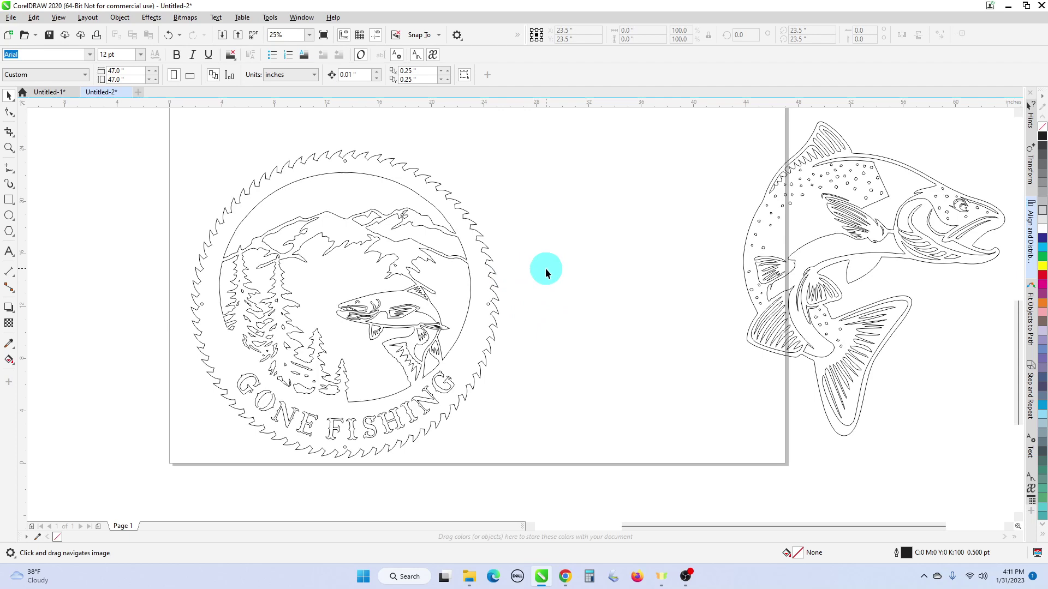
pyautogui.scroll(-2, 552, 267)
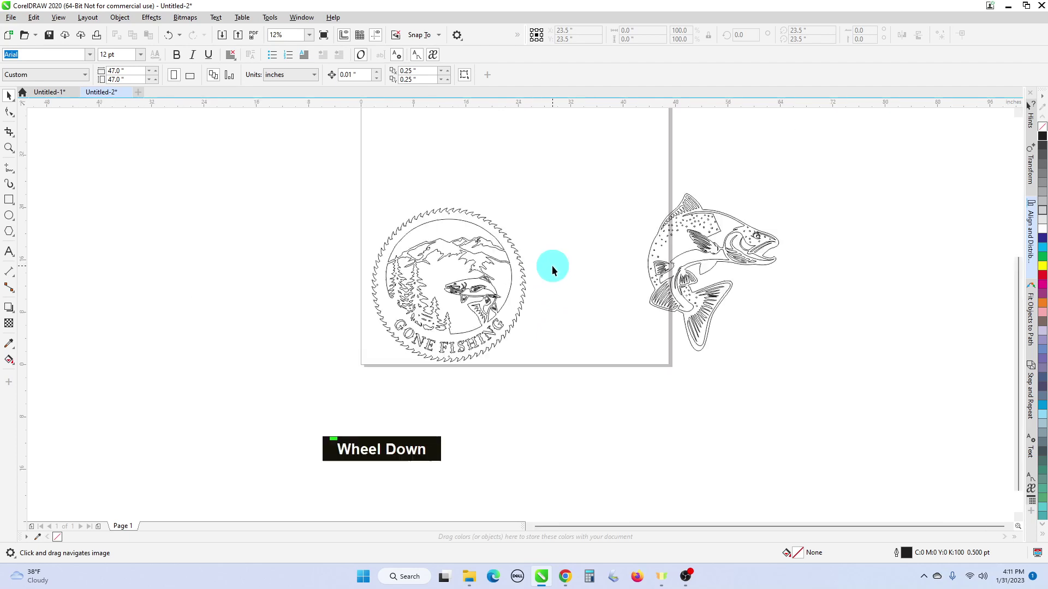
pyautogui.scroll(2, 552, 267)
pyautogui.scroll(-1, 552, 266)
pyautogui.scroll(1, 552, 267)
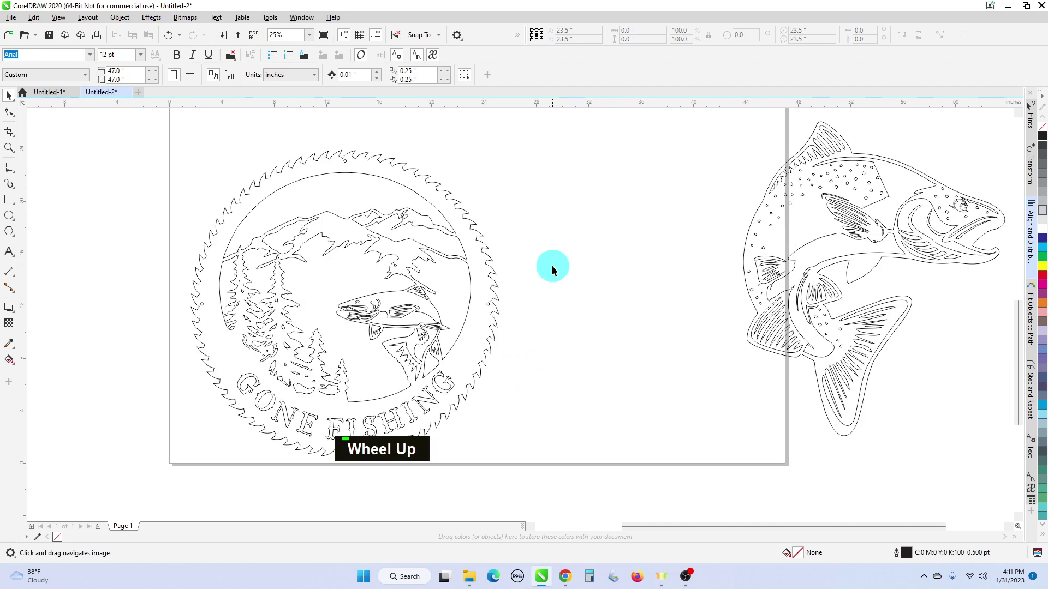
pyautogui.middleClick(552, 267)
pyautogui.hscroll(-3, 554, 267)
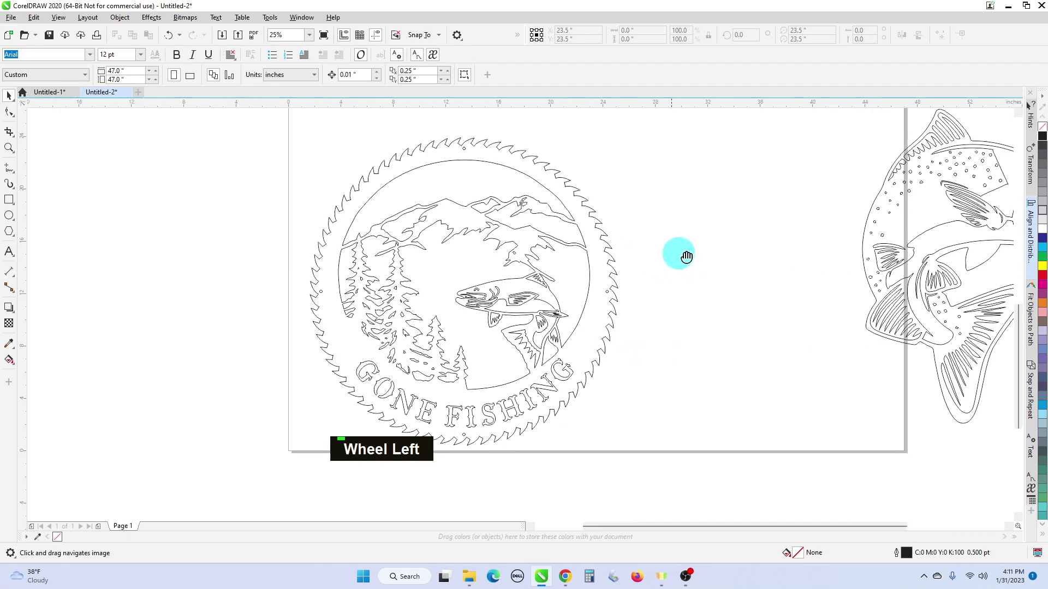
pyautogui.moveTo(686, 257)
pyautogui.mouseDown()
pyautogui.moveTo(204, 208)
pyautogui.moveTo(351, 222)
pyautogui.moveTo(469, 266)
pyautogui.moveTo(589, 257)
pyautogui.mouseUp()
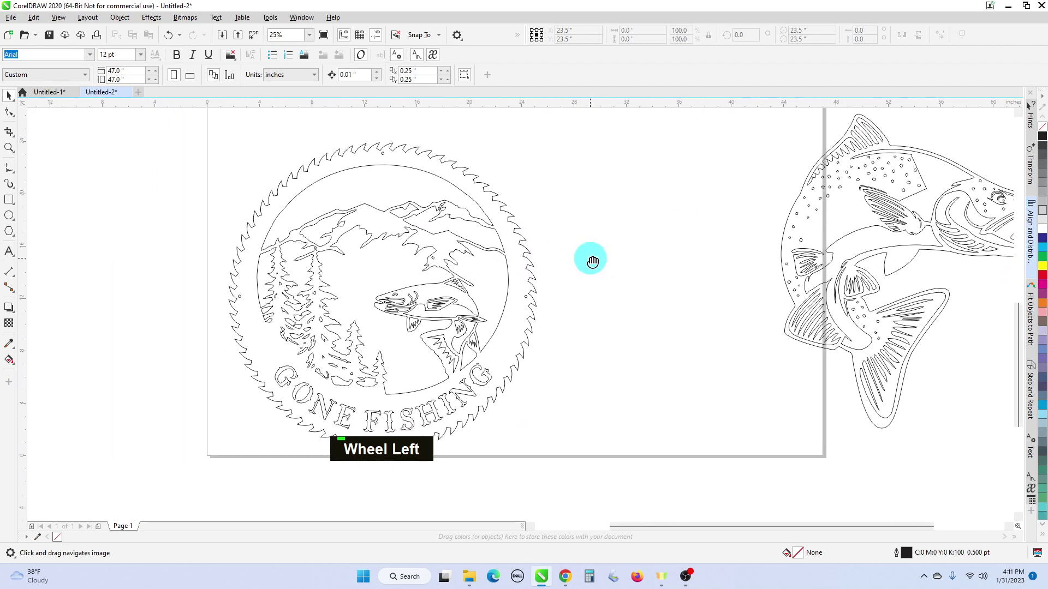
pyautogui.scroll(-1, 649, 280)
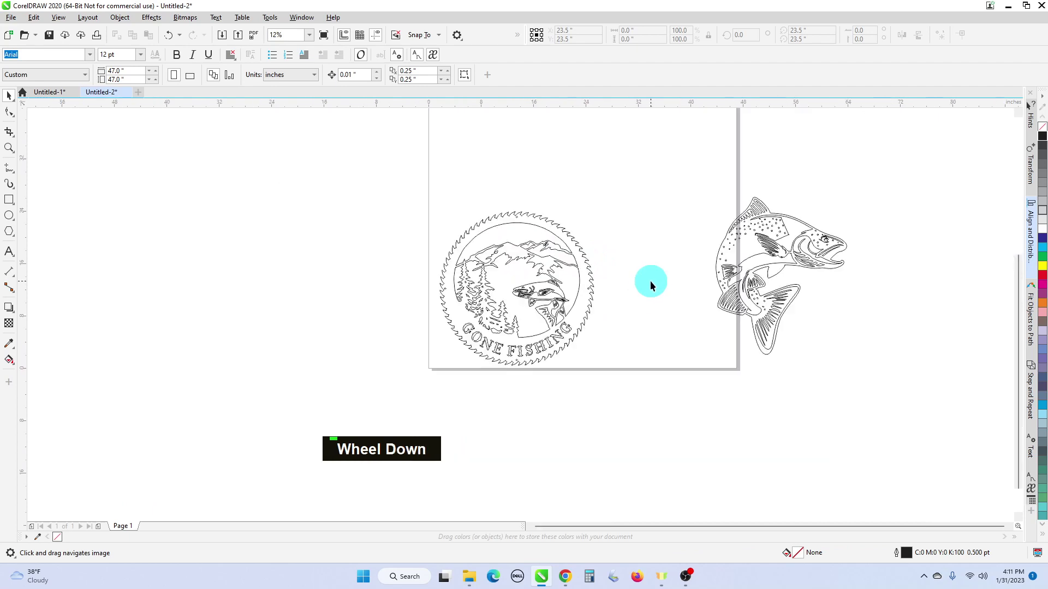
pyautogui.scroll(1, 650, 280)
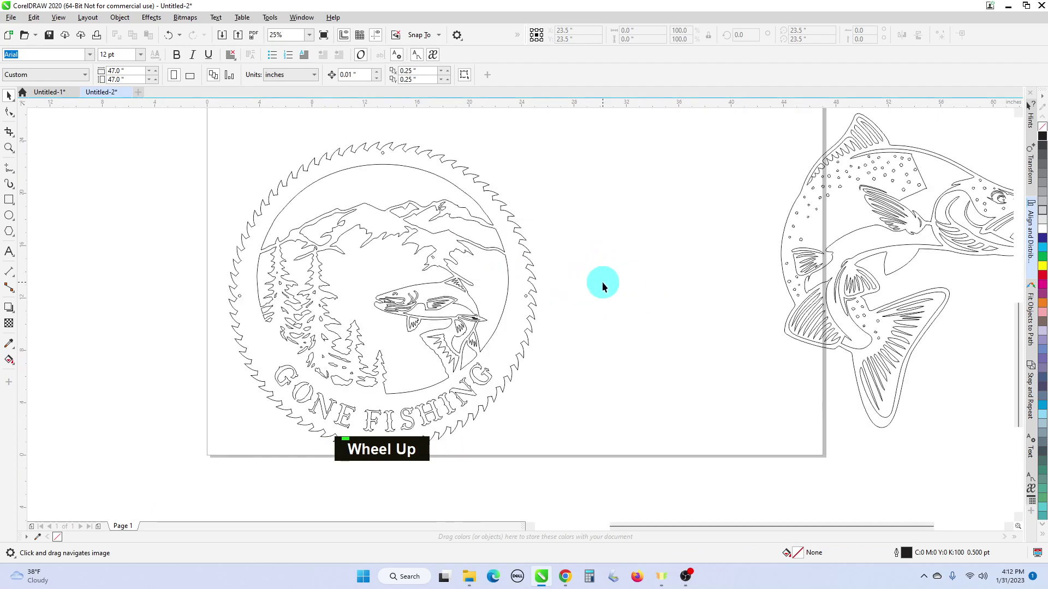
pyautogui.scroll(-1, 602, 282)
pyautogui.scroll(1, 602, 281)
pyautogui.scroll(-1, 620, 274)
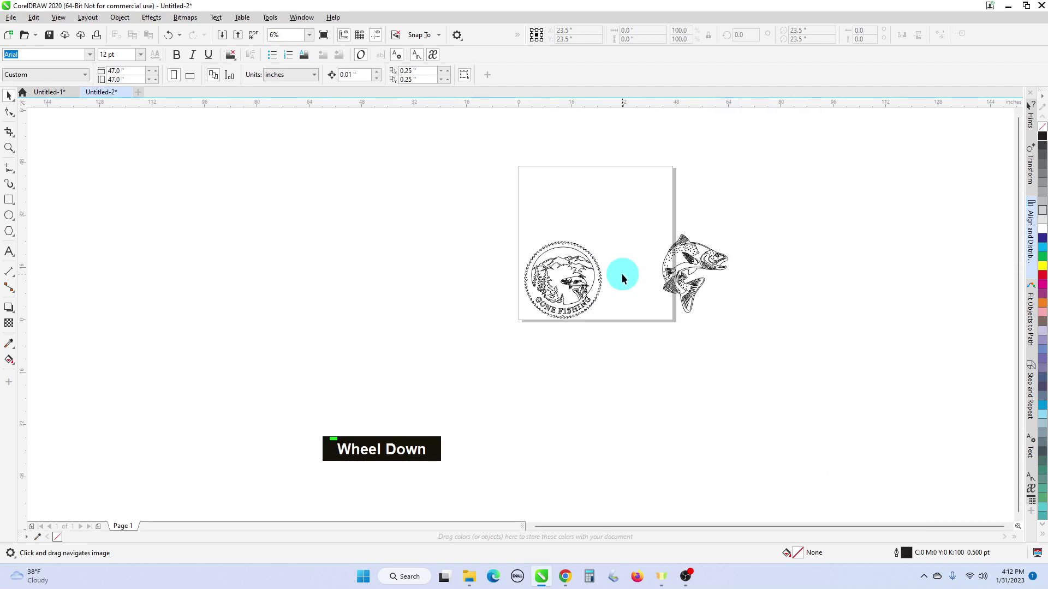
pyautogui.scroll(1, 621, 273)
pyautogui.moveTo(622, 274); pyautogui.dragTo(580, 280)
pyautogui.scroll(-1, 581, 281)
pyautogui.scroll(1, 581, 281)
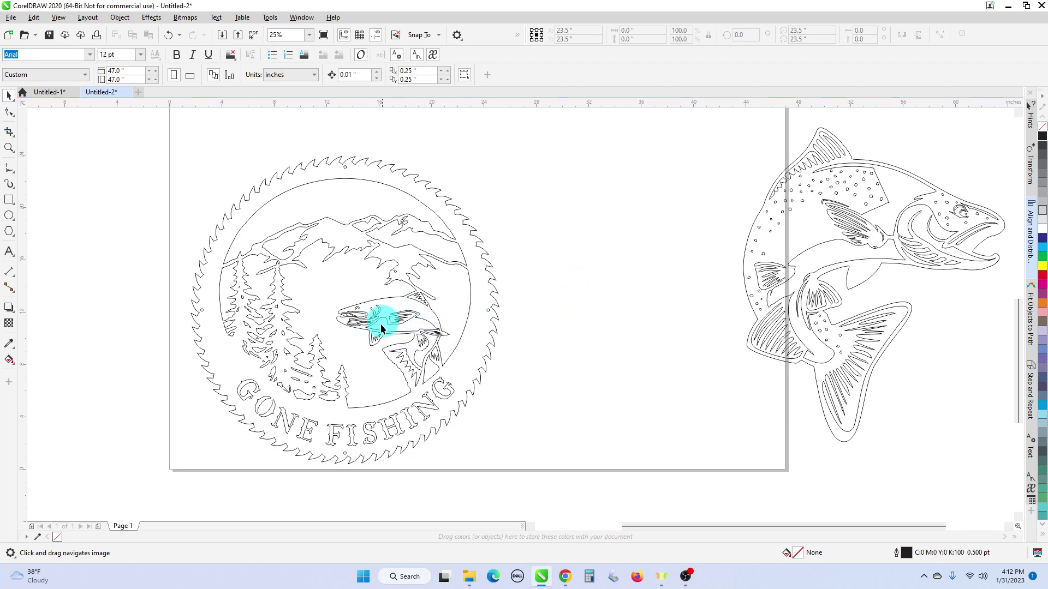
# - With the Shape tool, delete the curve segment joining the small fish's dorsal fin to the mountain outline above it
pyautogui.click(10, 112)
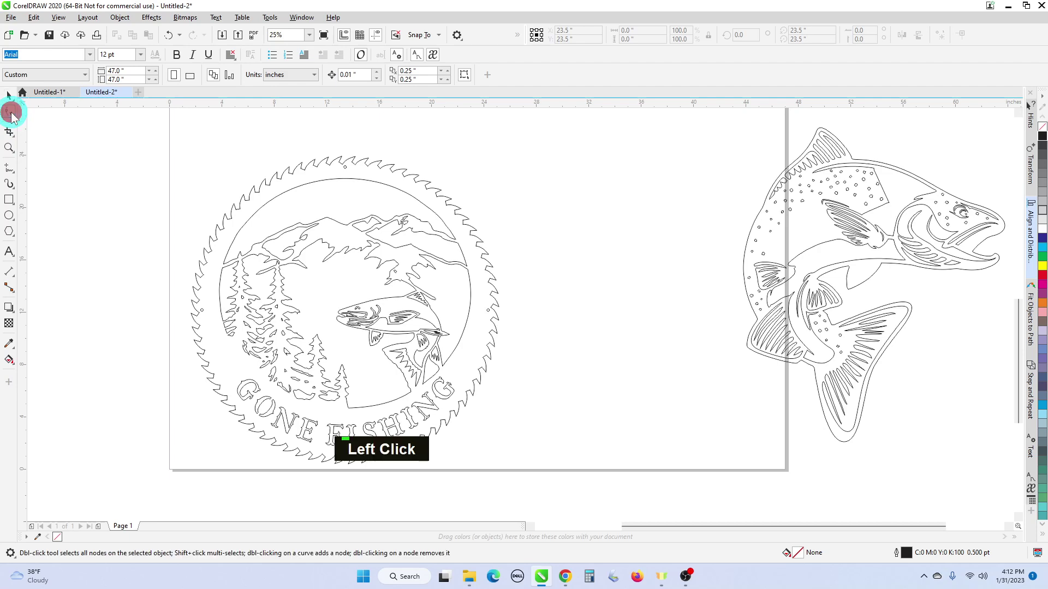
pyautogui.scroll(3, 417, 290)
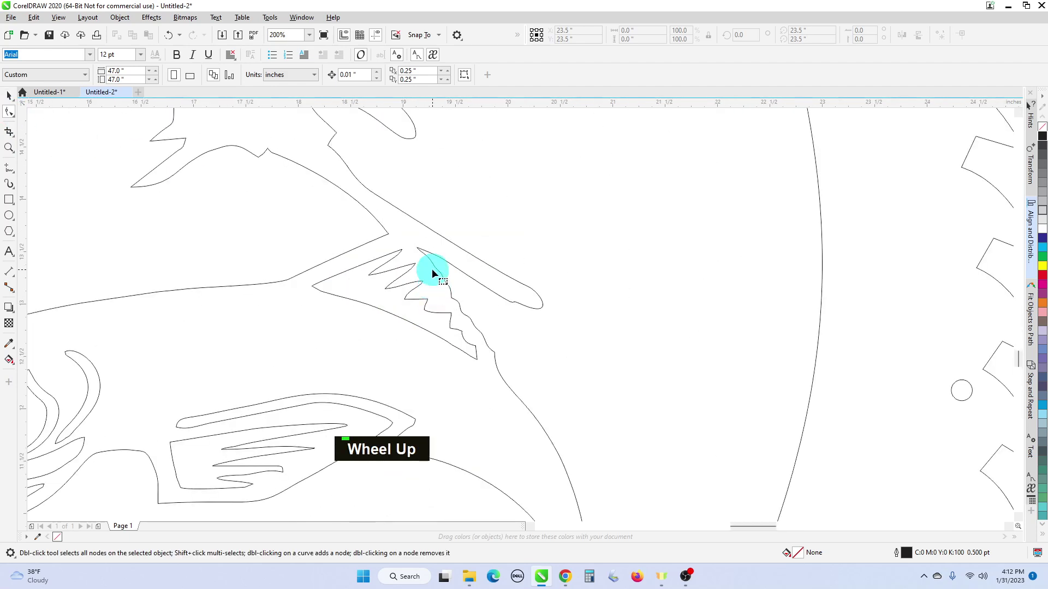
pyautogui.click(431, 269)
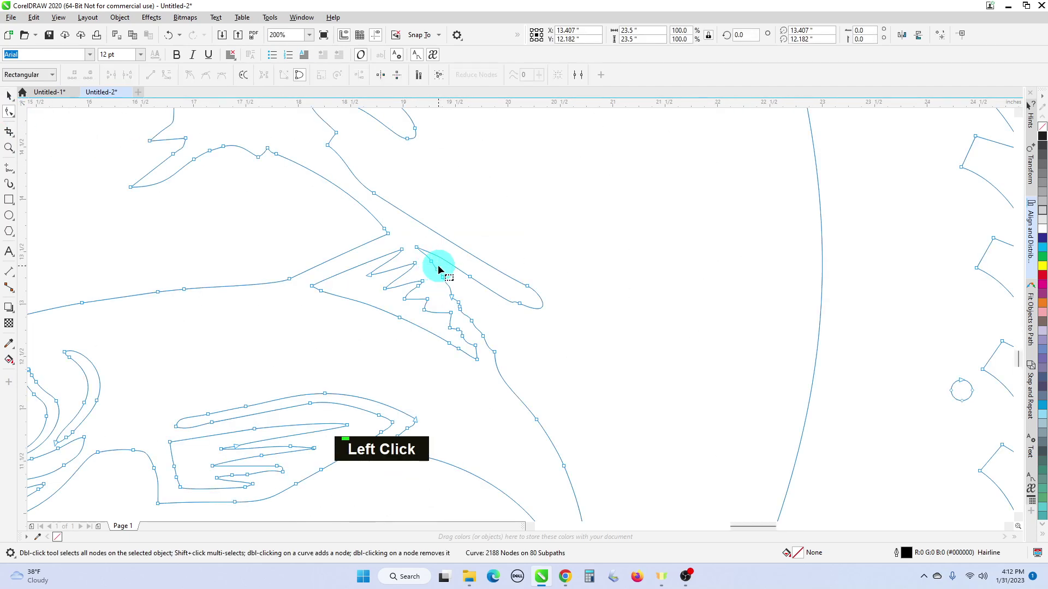
pyautogui.scroll(1, 439, 269)
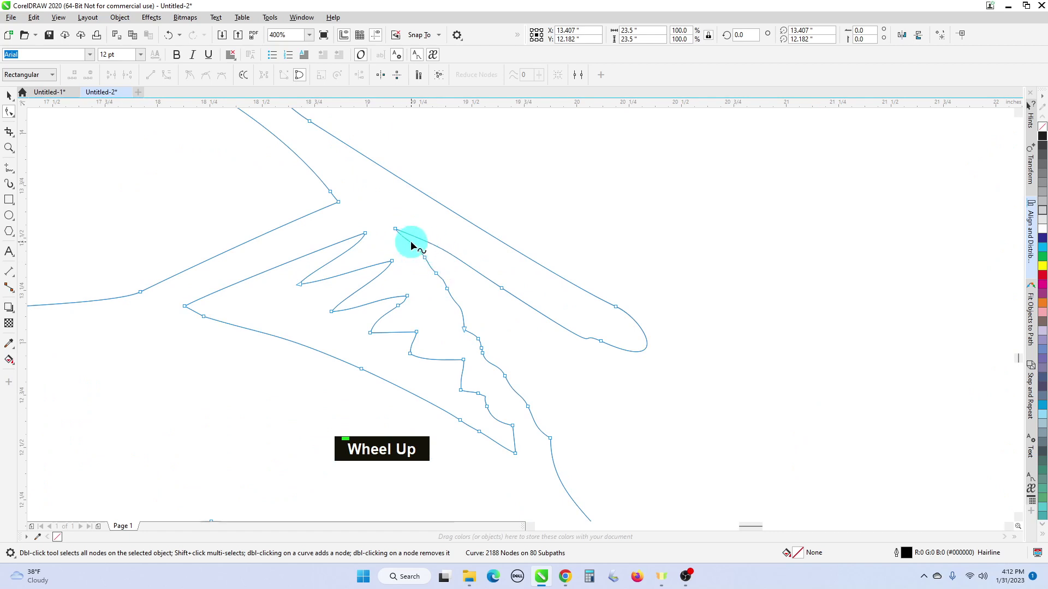
pyautogui.rightClick(410, 241)
pyautogui.click(448, 264)
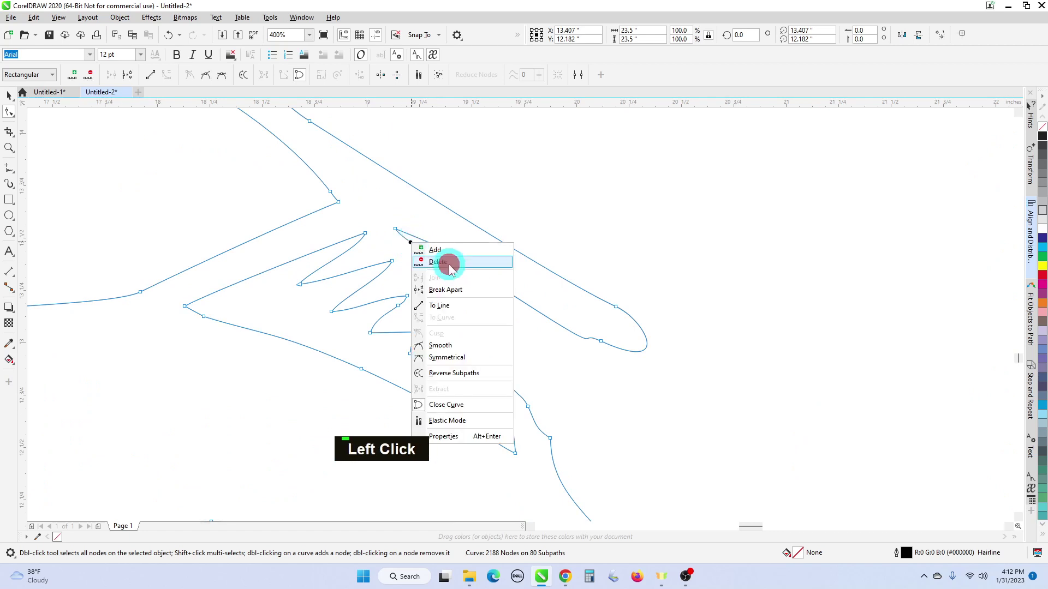
# - Delete the segment linking the fish's back to the mountain outline, join the outline's two open ends, and remove the surplus node
pyautogui.rightClick(328, 212)
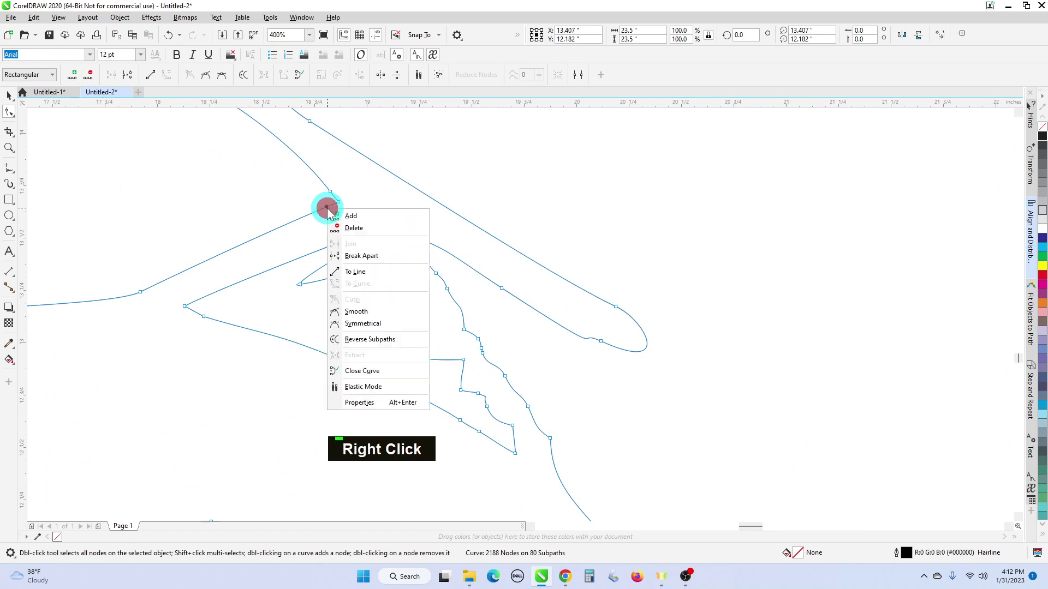
pyautogui.click(345, 227)
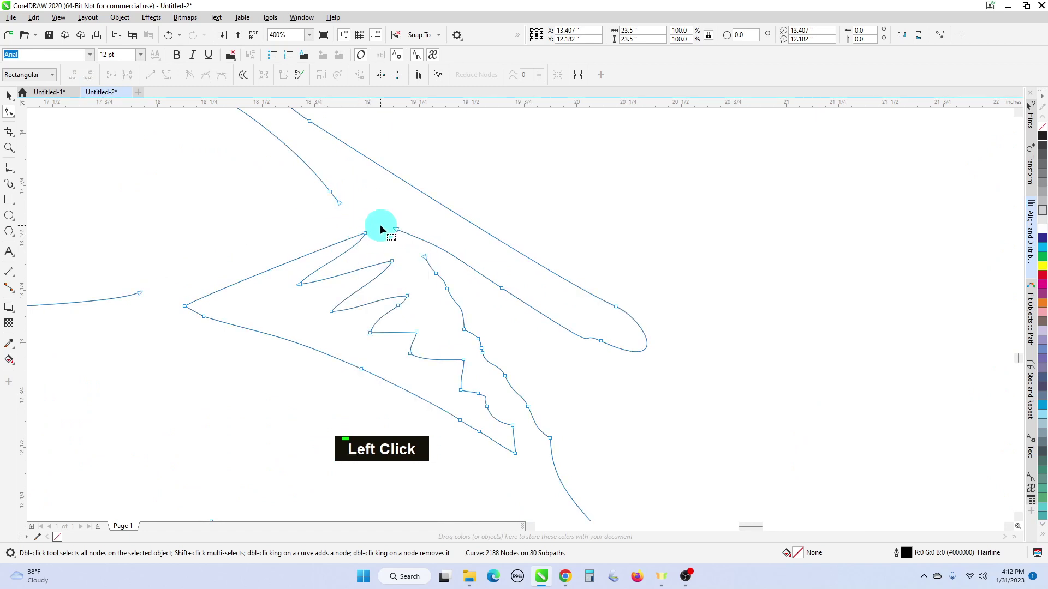
pyautogui.moveTo(396, 230); pyautogui.dragTo(342, 208)
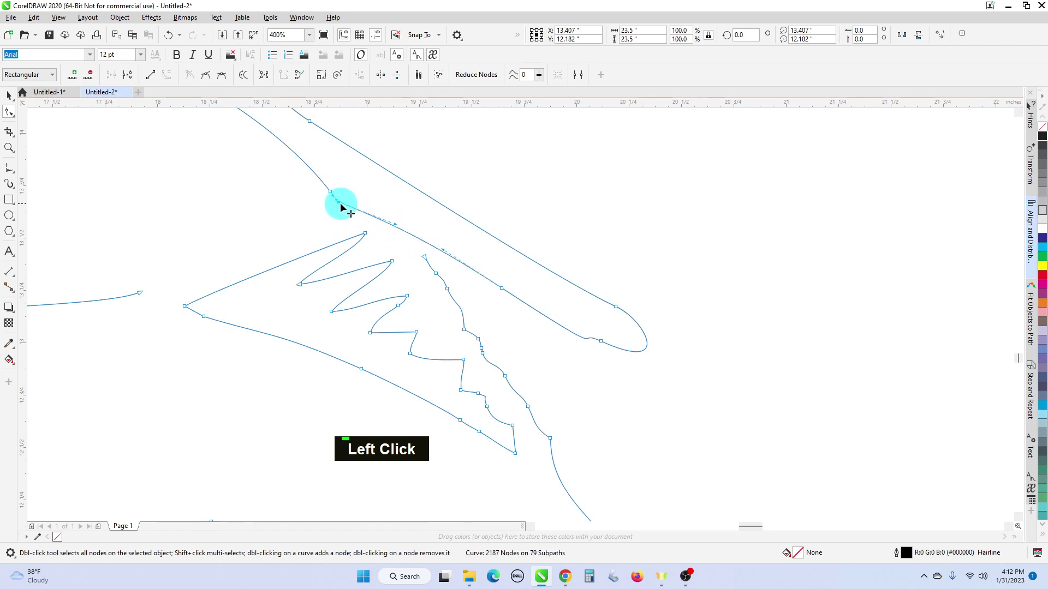
pyautogui.doubleClick(341, 204)
# - Delete three individual nodes along the rear edge of the small fish's dorsal fin
pyautogui.scroll(-2, 403, 208)
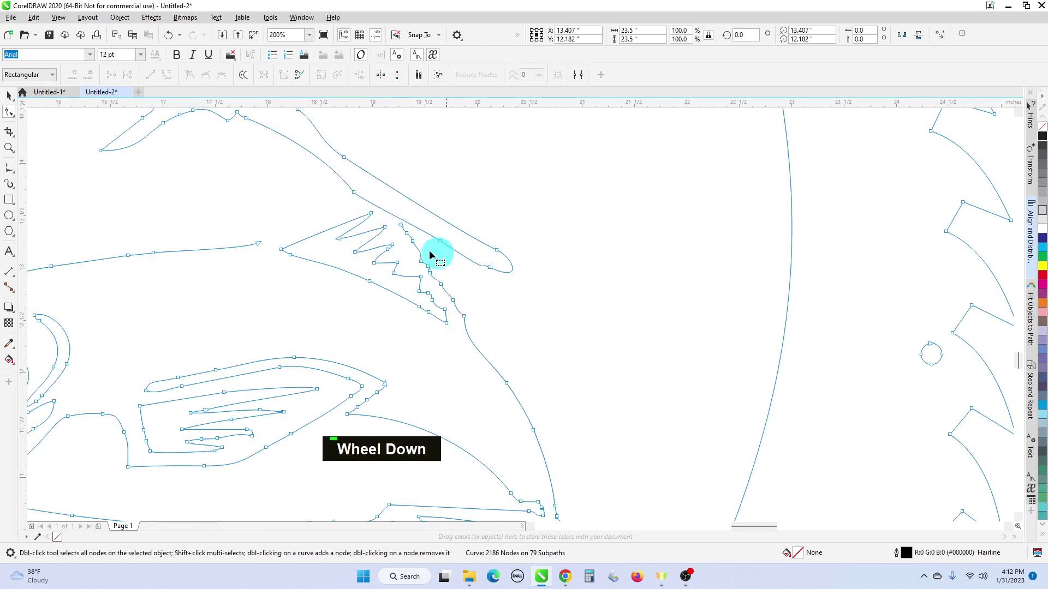
pyautogui.moveTo(272, 206); pyautogui.dragTo(432, 324)
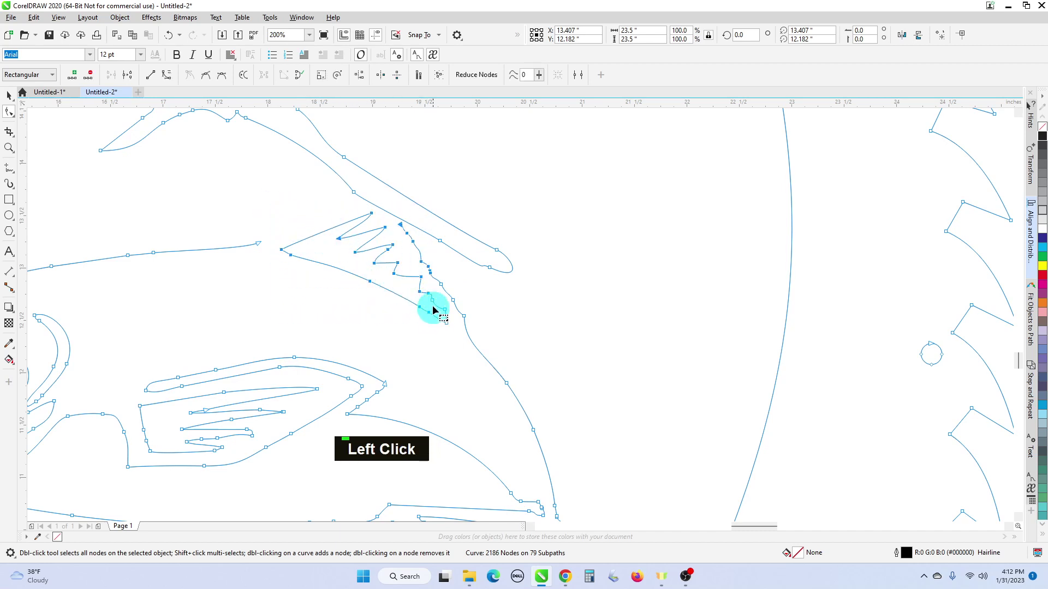
pyautogui.doubleClick(431, 277)
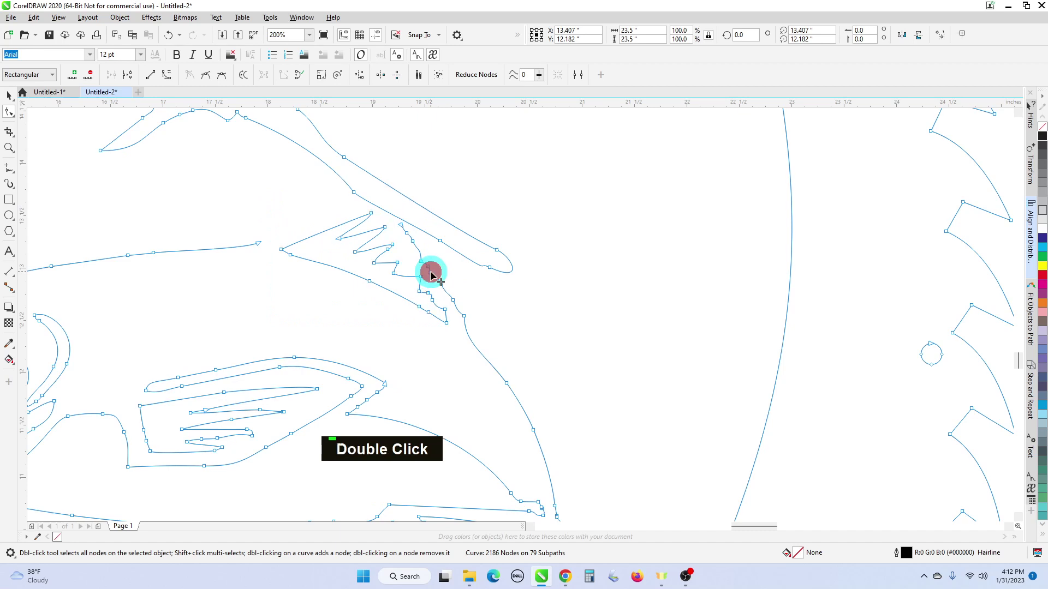
pyautogui.moveTo(272, 210); pyautogui.dragTo(432, 334)
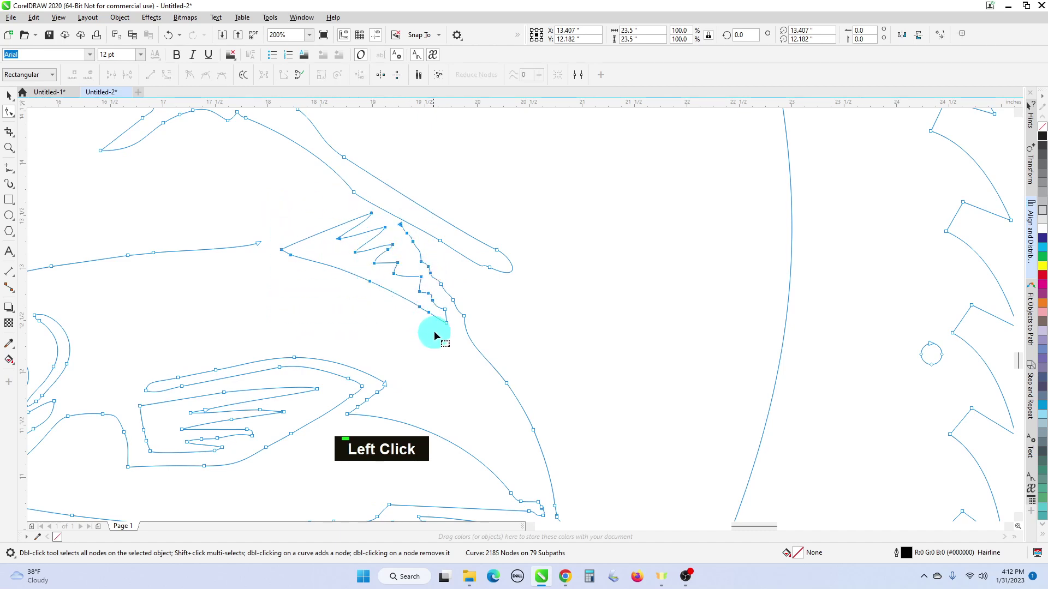
pyautogui.doubleClick(429, 273)
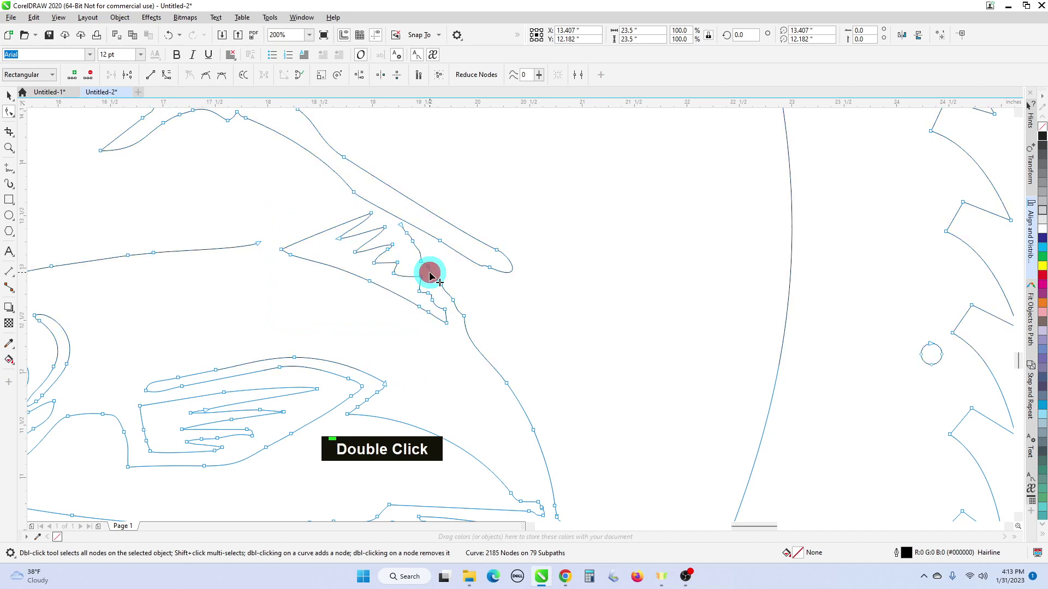
pyautogui.moveTo(265, 201); pyautogui.dragTo(431, 323)
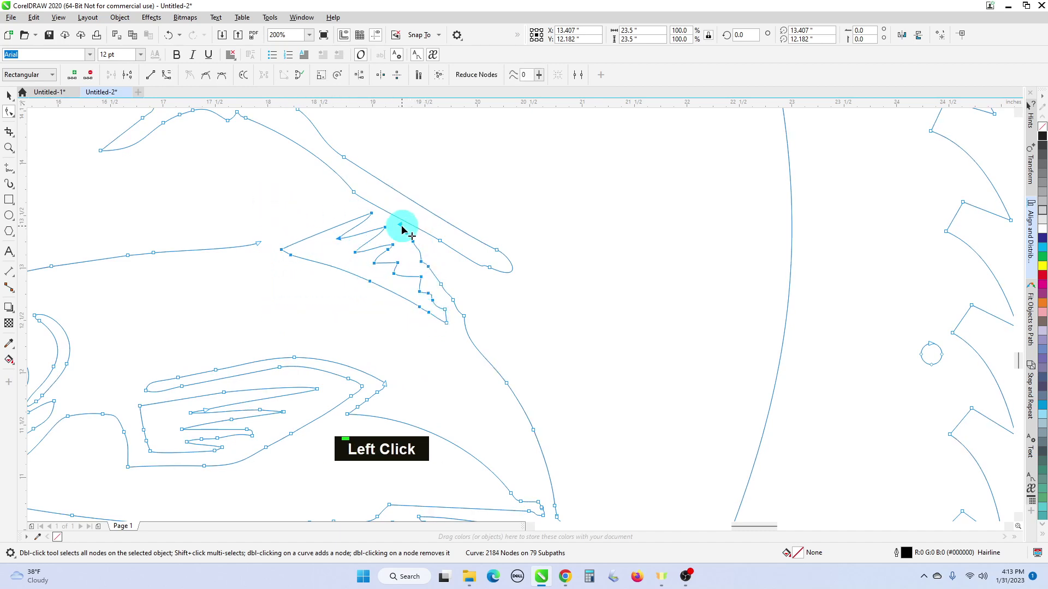
pyautogui.doubleClick(402, 226)
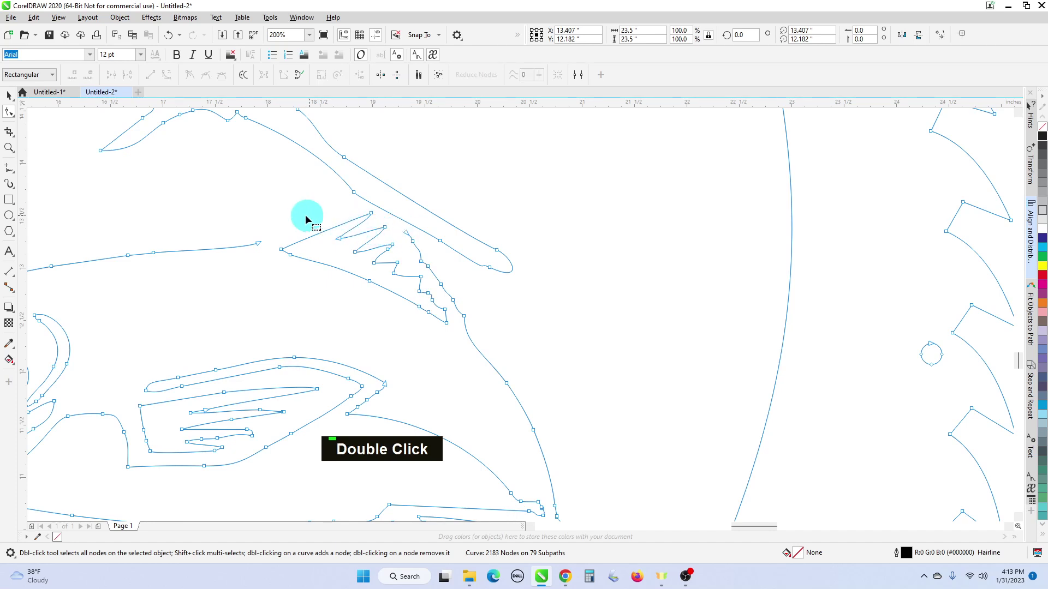
# - Delete one node on the dorsal fin's zigzag edge, plus the block of nodes forming most of the fin
pyautogui.click(275, 212)
pyautogui.moveTo(275, 211); pyautogui.dragTo(428, 272)
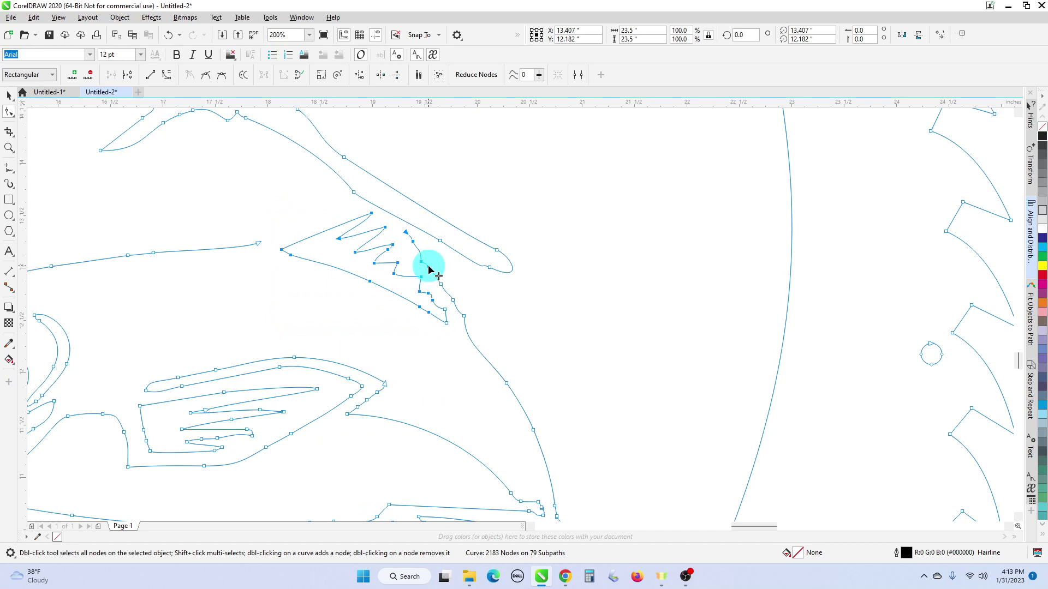
pyautogui.moveTo(421, 263); pyautogui.dragTo(402, 265)
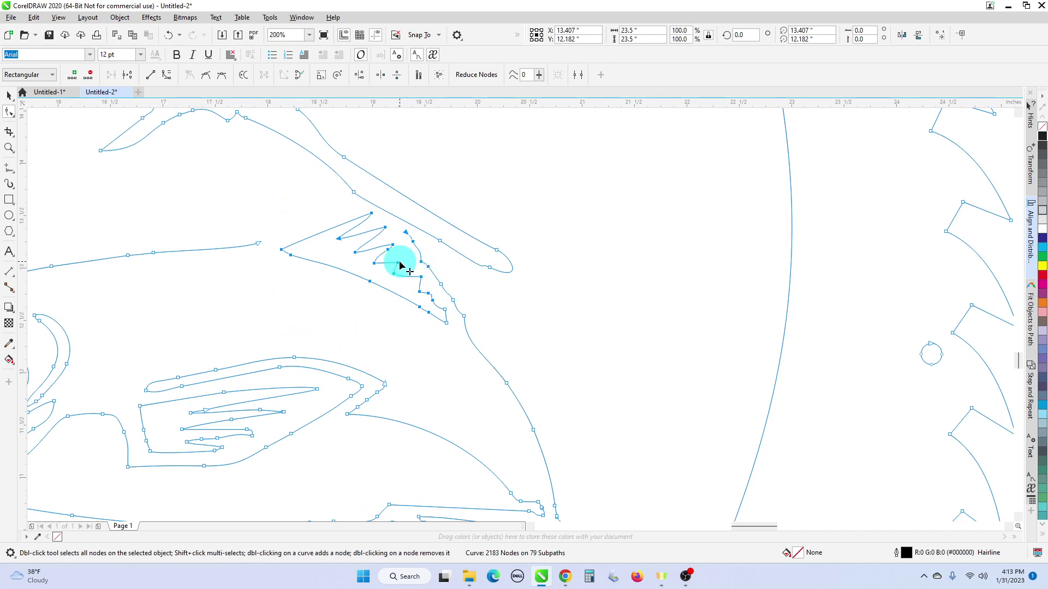
pyautogui.doubleClick(397, 265)
pyautogui.moveTo(278, 209); pyautogui.dragTo(435, 322)
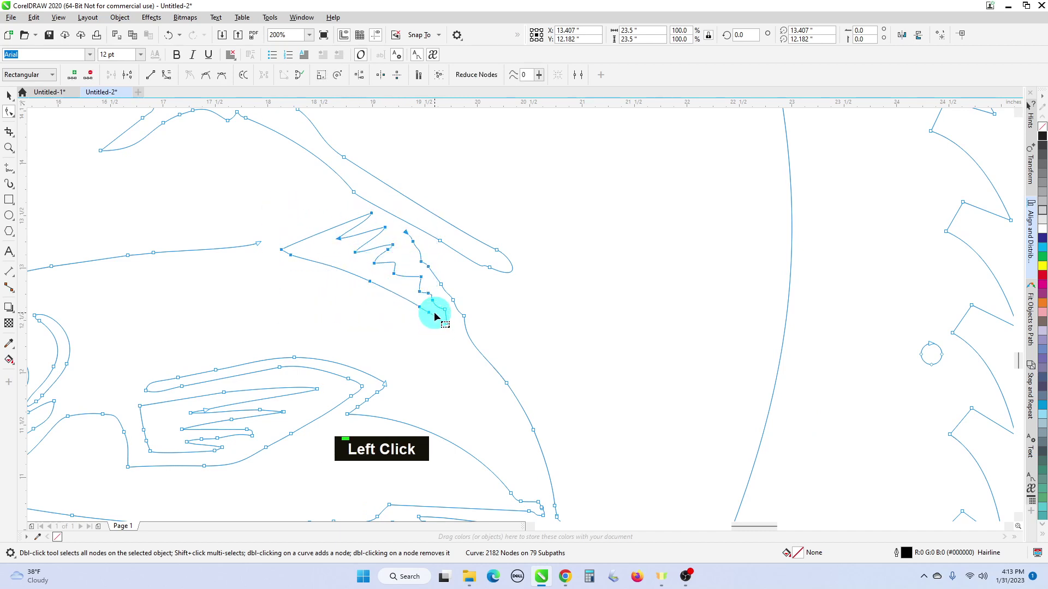
pyautogui.press('Delete')
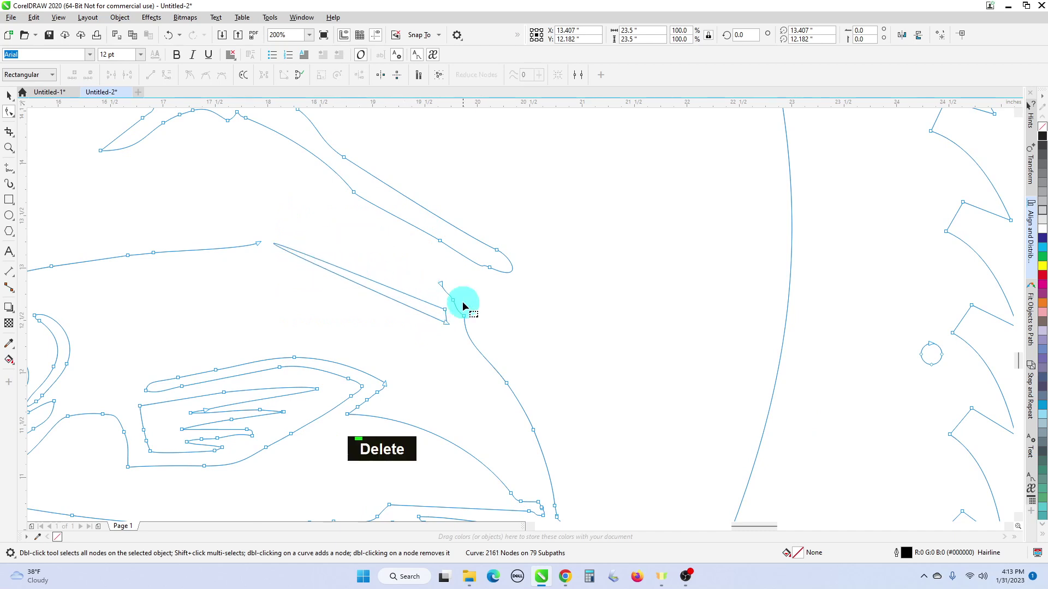
# - Delete the leftover dorsal fin sliver and the adjoining nodes at the upper rear end of the small fish's outline
pyautogui.moveTo(414, 278); pyautogui.dragTo(471, 338)
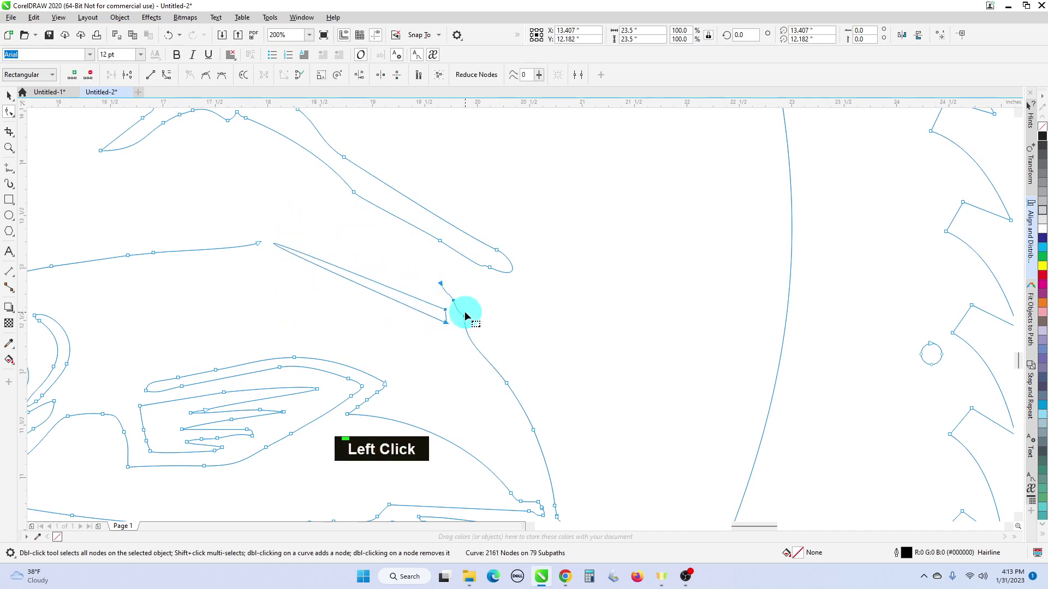
pyautogui.doubleClick(464, 316)
pyautogui.moveTo(425, 273); pyautogui.dragTo(465, 336)
pyautogui.press('Delete')
# - Delete the nodes forming the small fish's head, body and fins, plus the remaining nodes along its back line
pyautogui.scroll(-1, 482, 350)
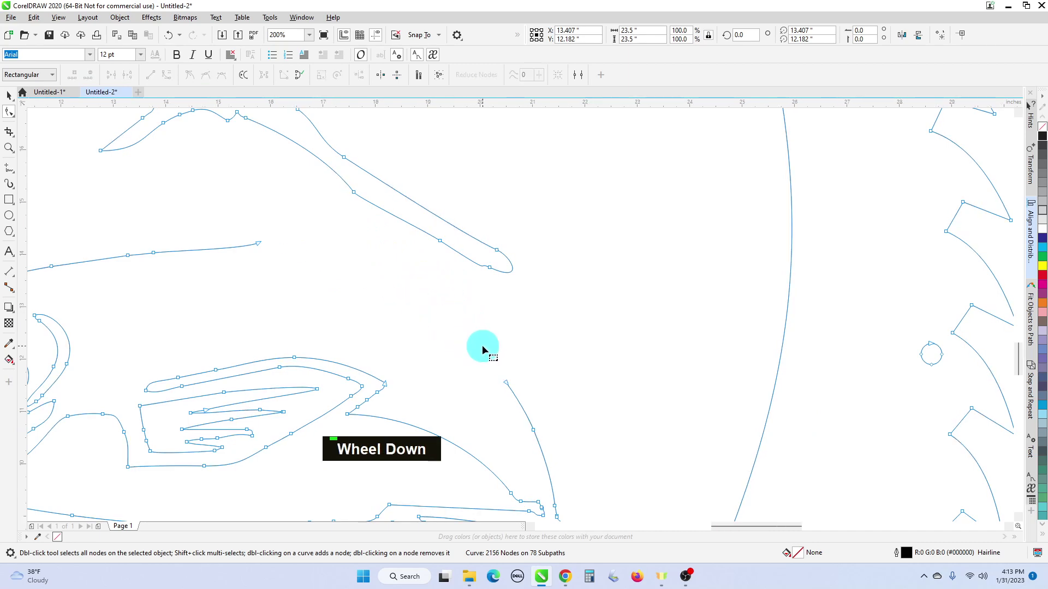
pyautogui.scroll(-1, 525, 365)
pyautogui.moveTo(300, 334); pyautogui.dragTo(535, 431)
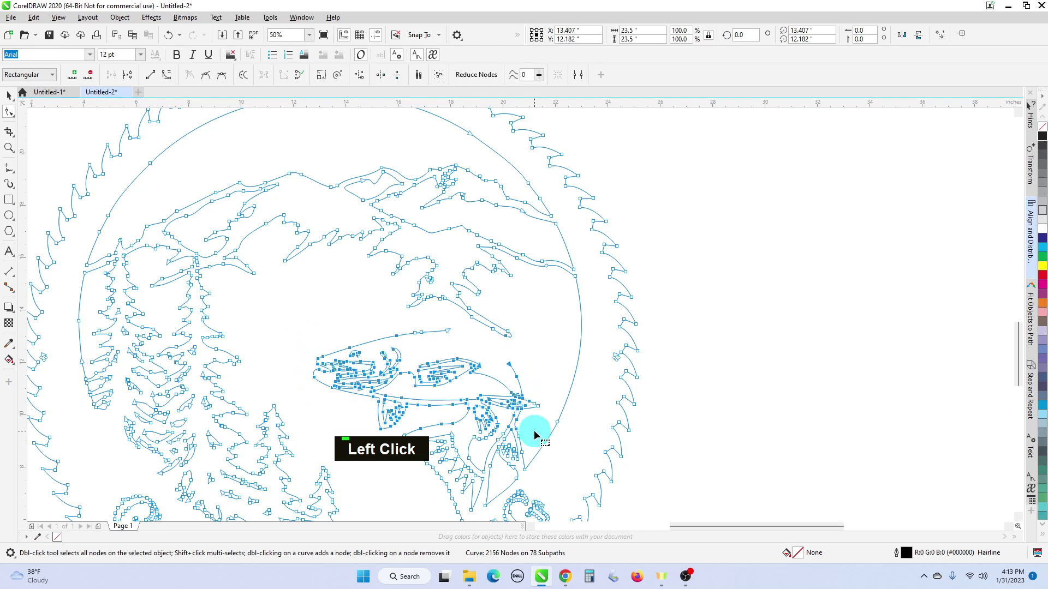
pyautogui.press('Delete')
pyautogui.click(395, 325)
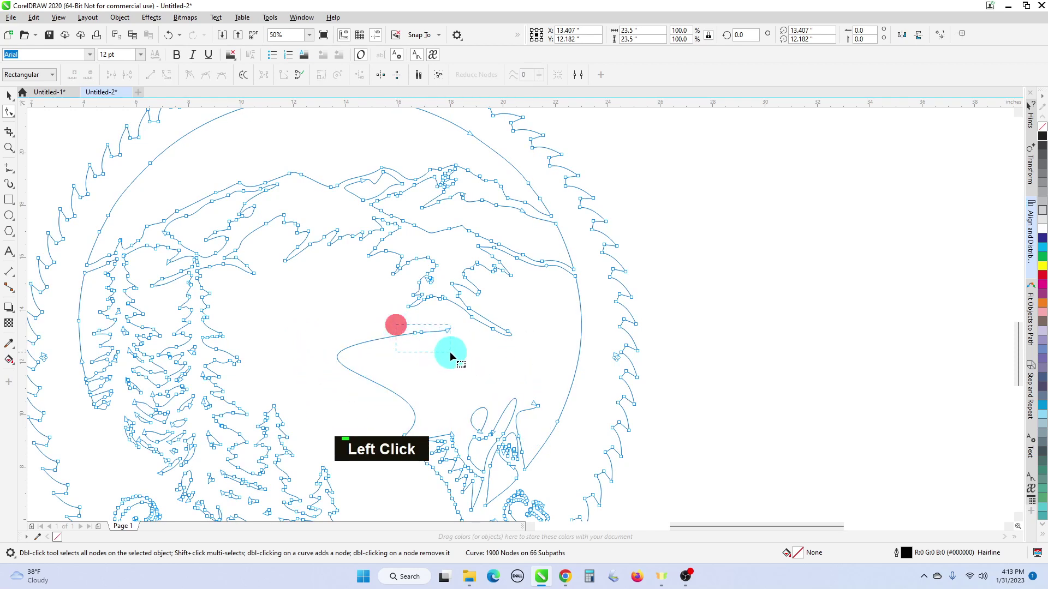
pyautogui.press('Delete')
# - Delete the blocks of leftover tail nodes between the small trees and the lower-right part of the inner circle
pyautogui.middleClick(450, 361)
pyautogui.moveTo(265, 250); pyautogui.dragTo(437, 340)
pyautogui.press('Delete')
pyautogui.middleClick(421, 349)
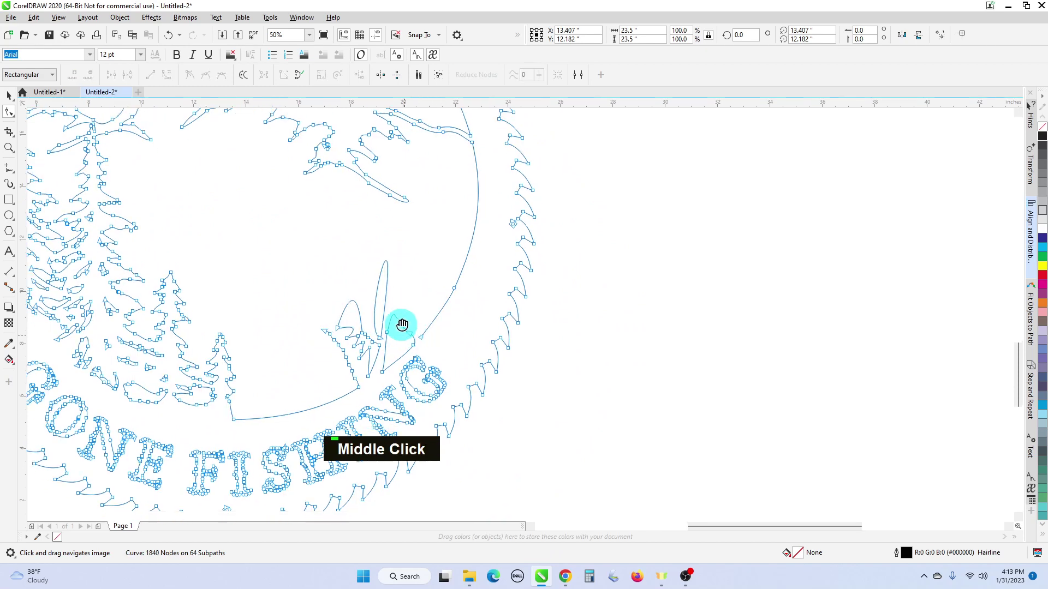
pyautogui.moveTo(312, 239); pyautogui.dragTo(384, 297)
pyautogui.press('Delete')
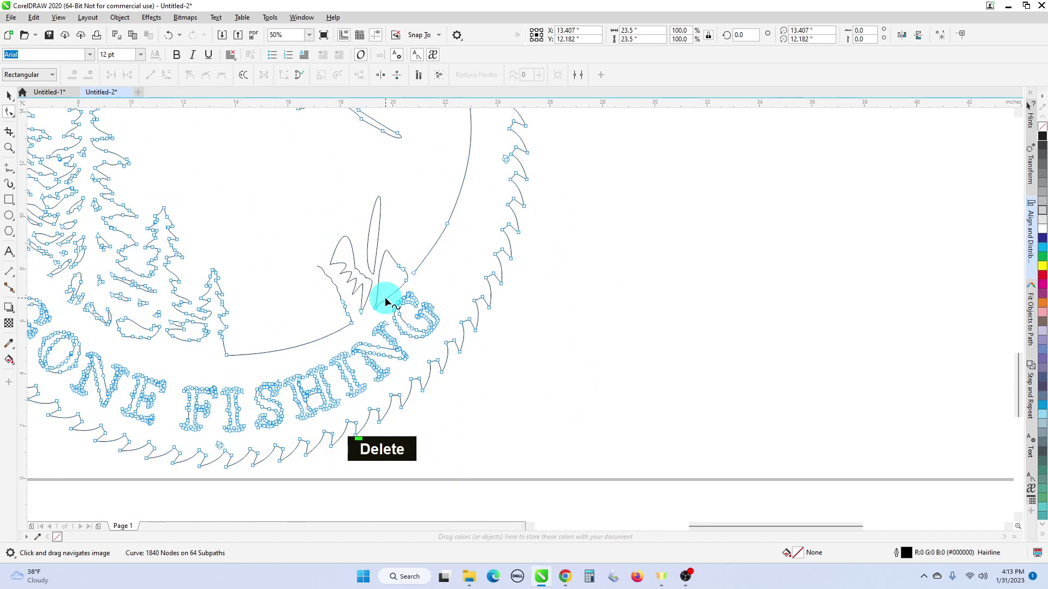
# - Delete the leftover looped curve beside the inner circle's gap and the stray vertical spike above the FISHING lettering
pyautogui.scroll(2, 395, 281)
pyautogui.moveTo(388, 227); pyautogui.dragTo(416, 257)
pyautogui.press('Delete')
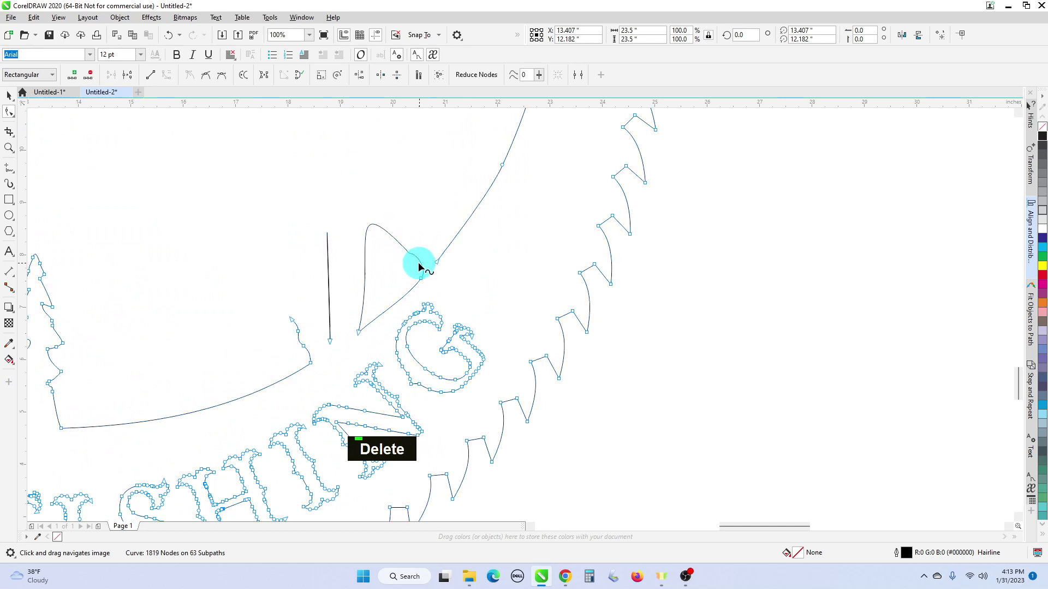
pyautogui.rightClick(414, 262)
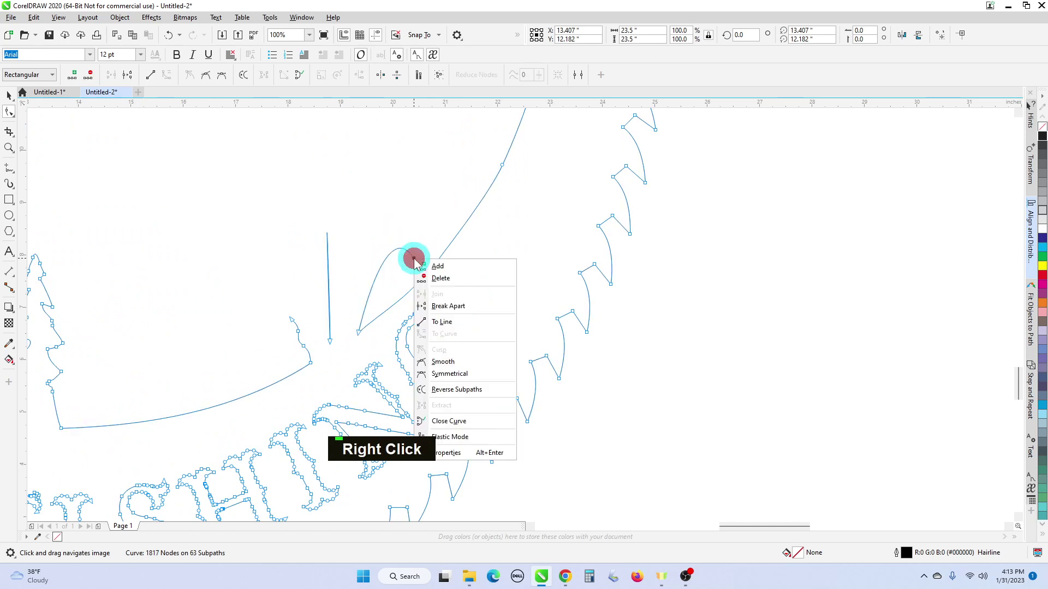
pyautogui.click(429, 275)
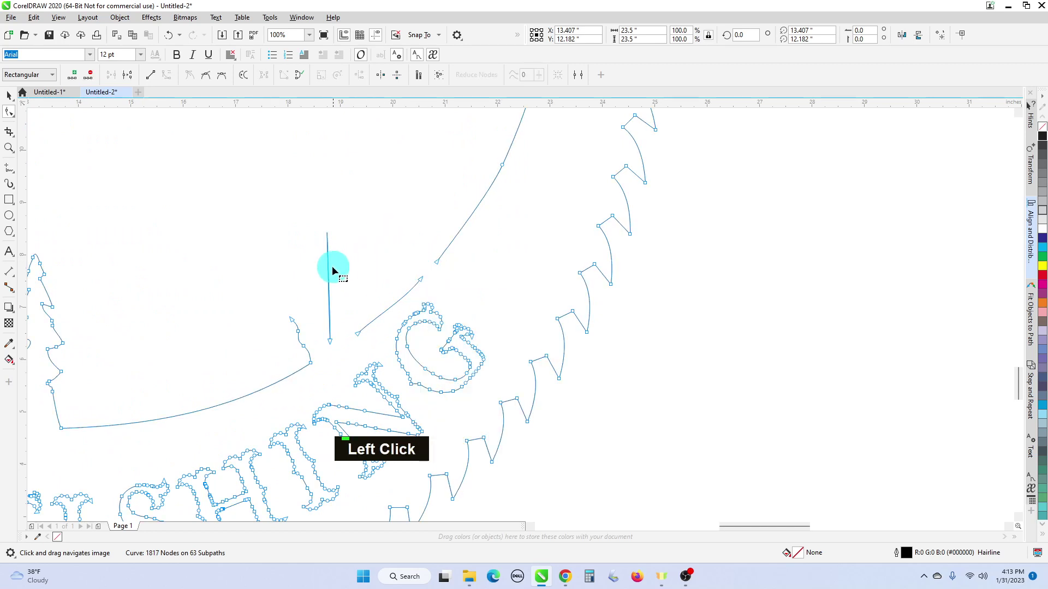
pyautogui.doubleClick(328, 341)
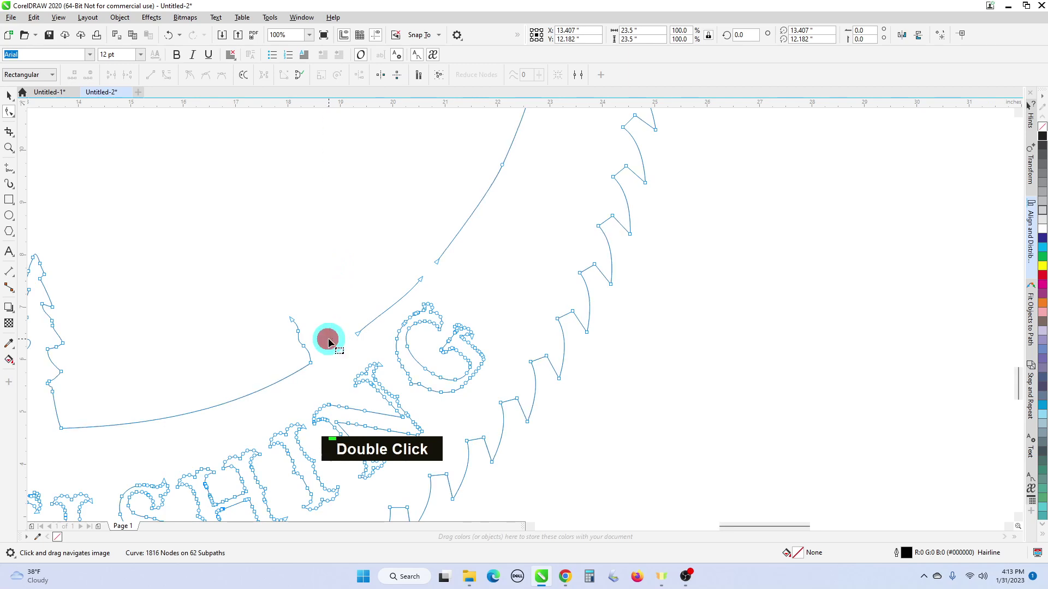
# - Remove the jagged stub's extra nodes, join its end node to the short arc segment, and delete the surplus joint node
pyautogui.moveTo(271, 301); pyautogui.dragTo(311, 354)
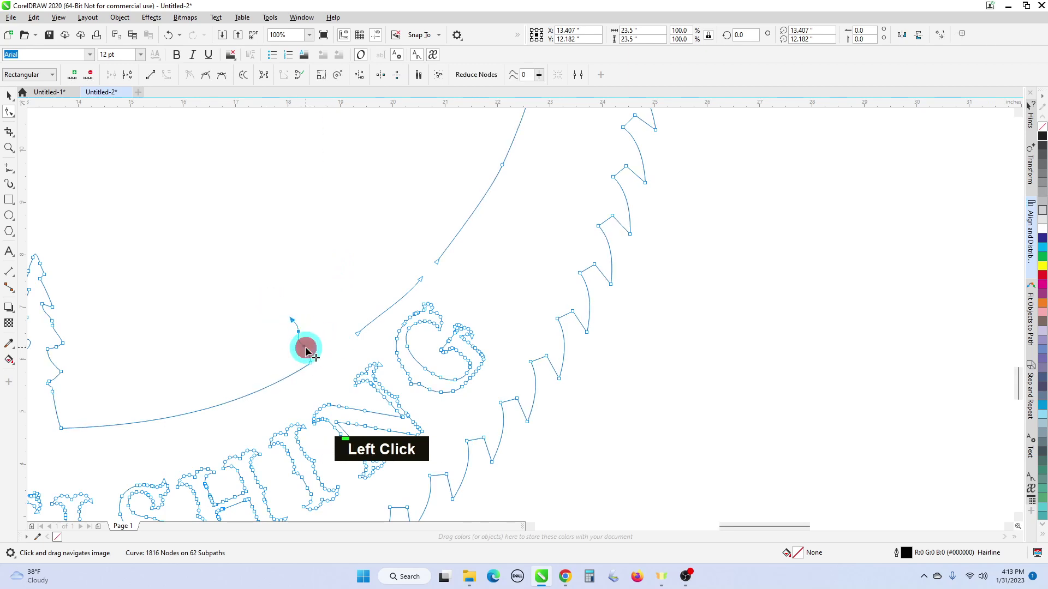
pyautogui.doubleClick(304, 346)
pyautogui.click(298, 334)
pyautogui.doubleClick(296, 327)
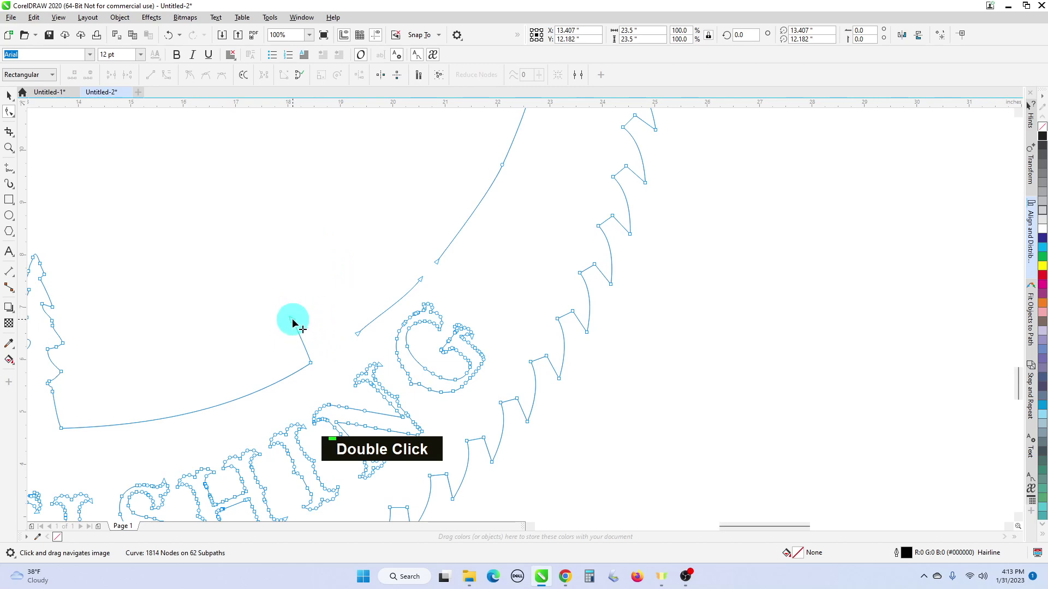
pyautogui.moveTo(293, 322); pyautogui.dragTo(359, 337)
pyautogui.doubleClick(360, 335)
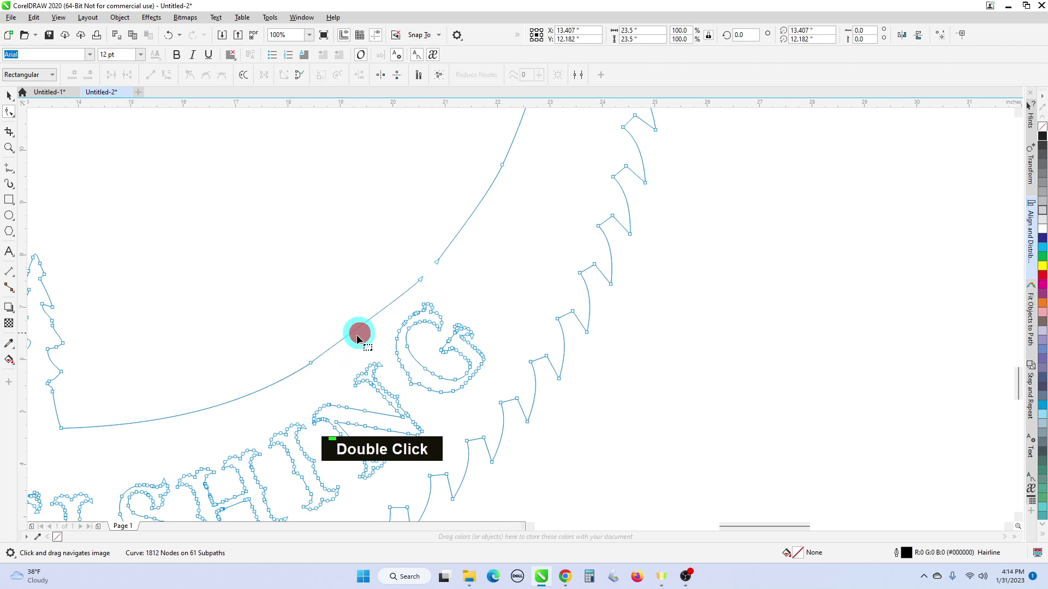
# - Close the remaining gap in the inner circle outline near the letter G and try bending the joined segment
pyautogui.click(429, 271)
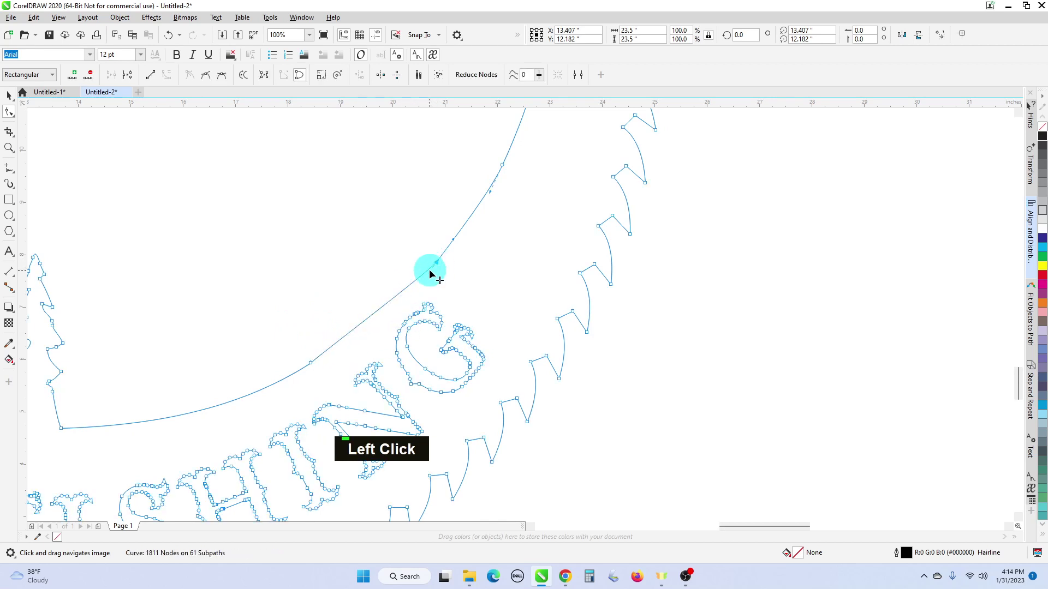
pyautogui.moveTo(431, 273); pyautogui.dragTo(430, 270)
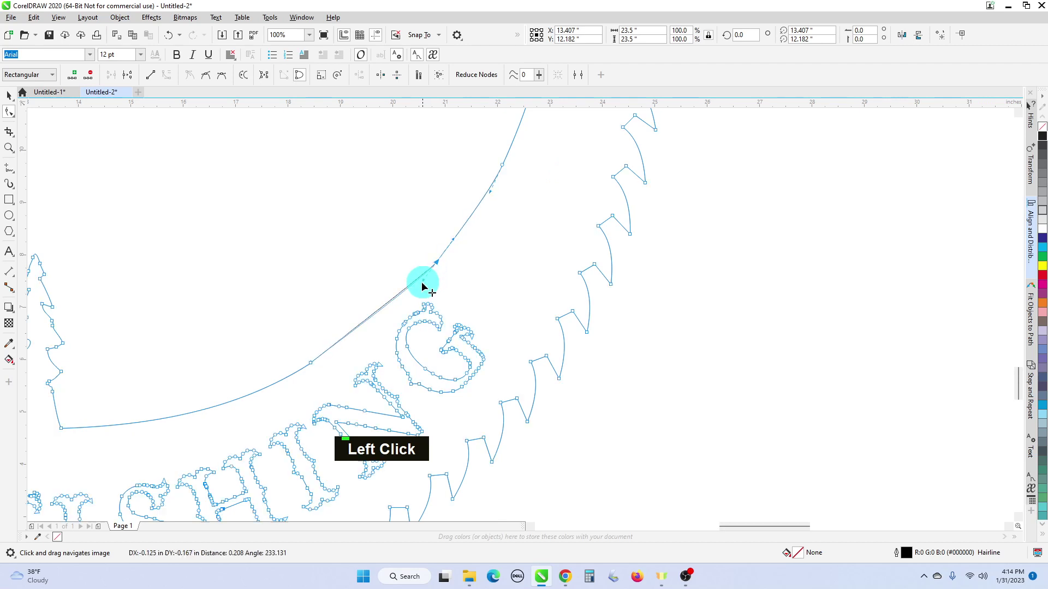
pyautogui.rightClick(386, 310)
pyautogui.click(382, 307)
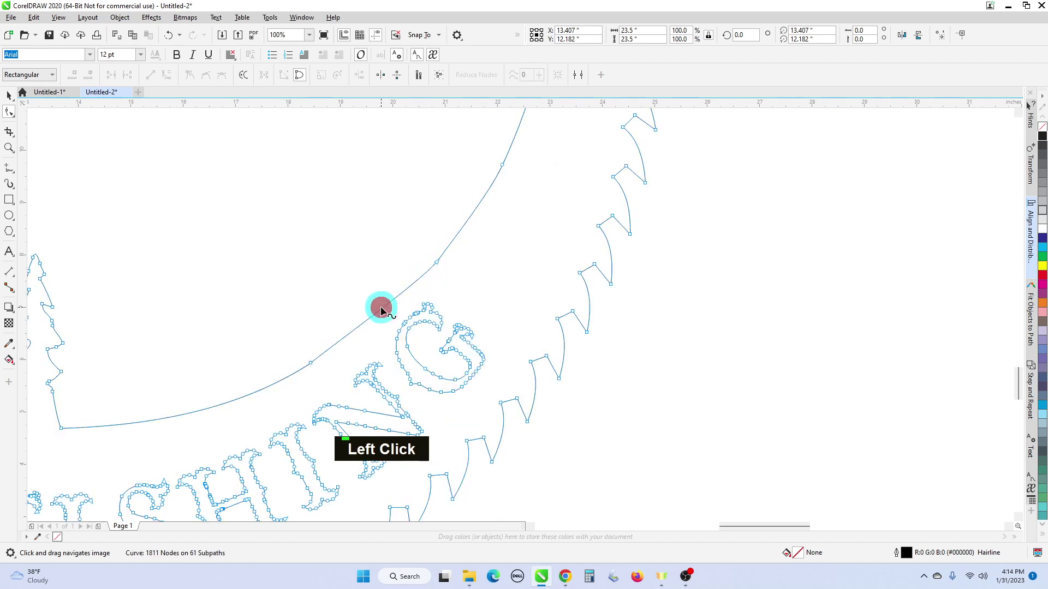
pyautogui.rightClick(385, 307)
pyautogui.click(363, 294)
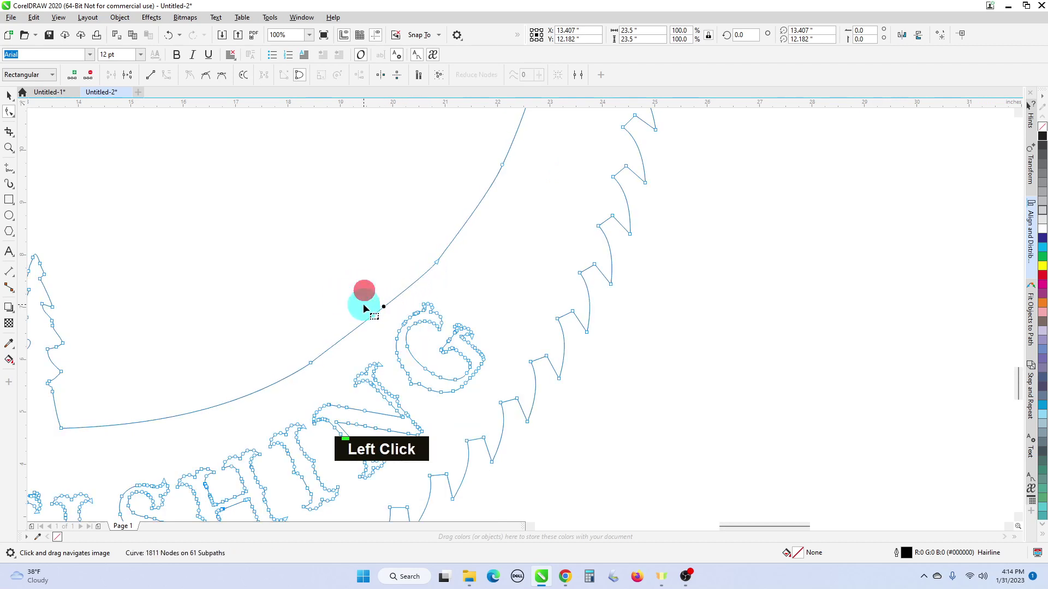
pyautogui.click(350, 280)
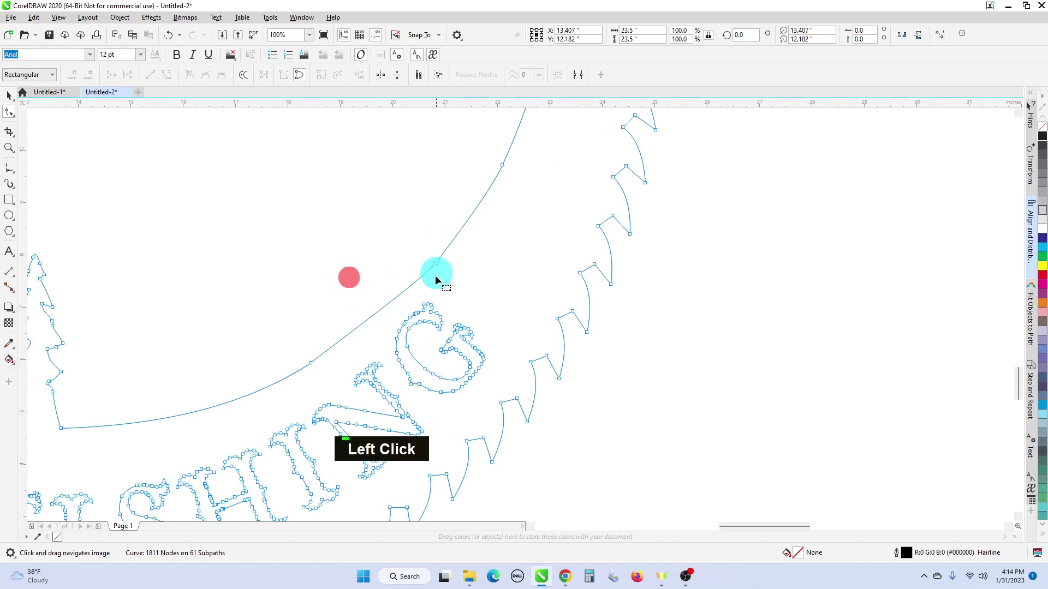
# - Convert the joined segment to a line and back to a curve, and bend it to follow the inner circle's arc
pyautogui.rightClick(394, 297)
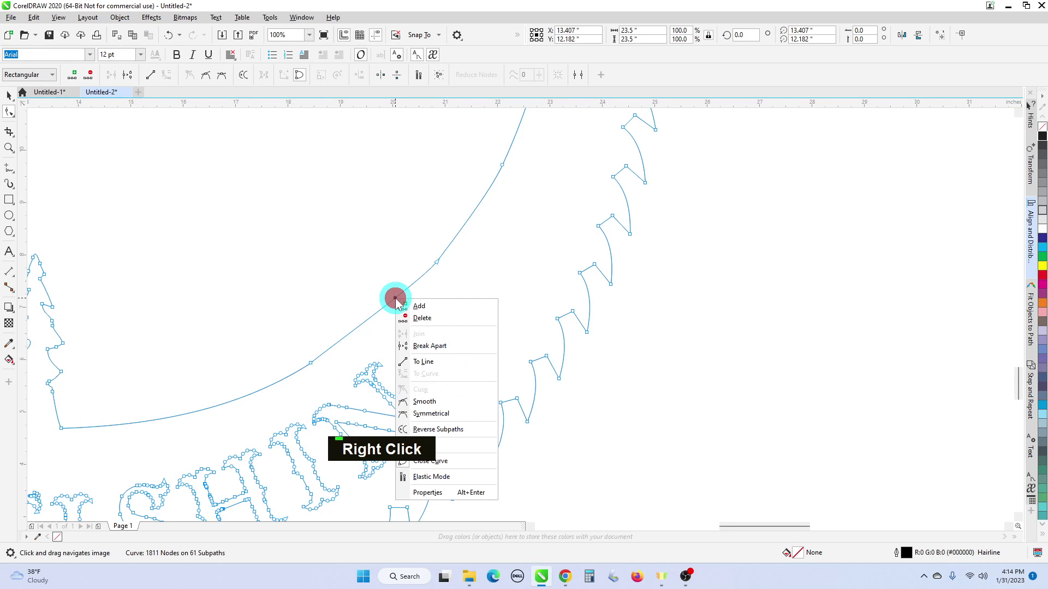
pyautogui.click(431, 356)
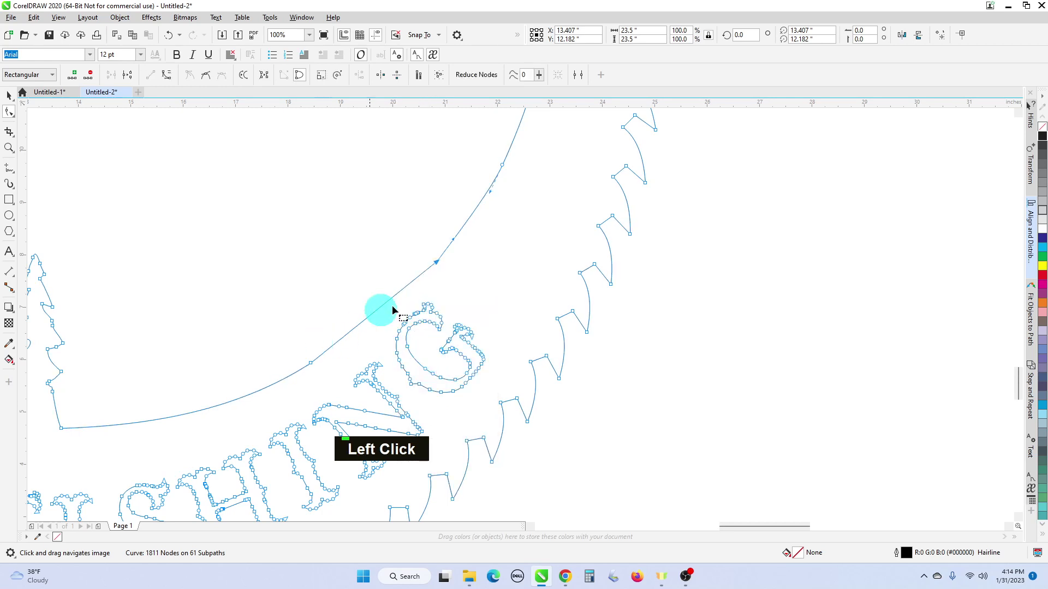
pyautogui.rightClick(372, 312)
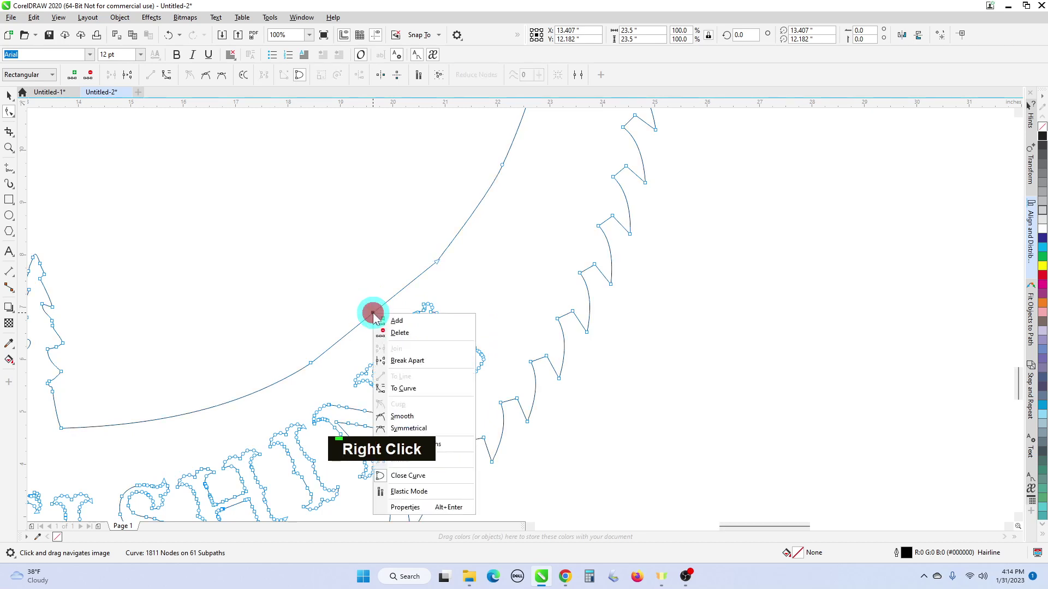
pyautogui.click(421, 390)
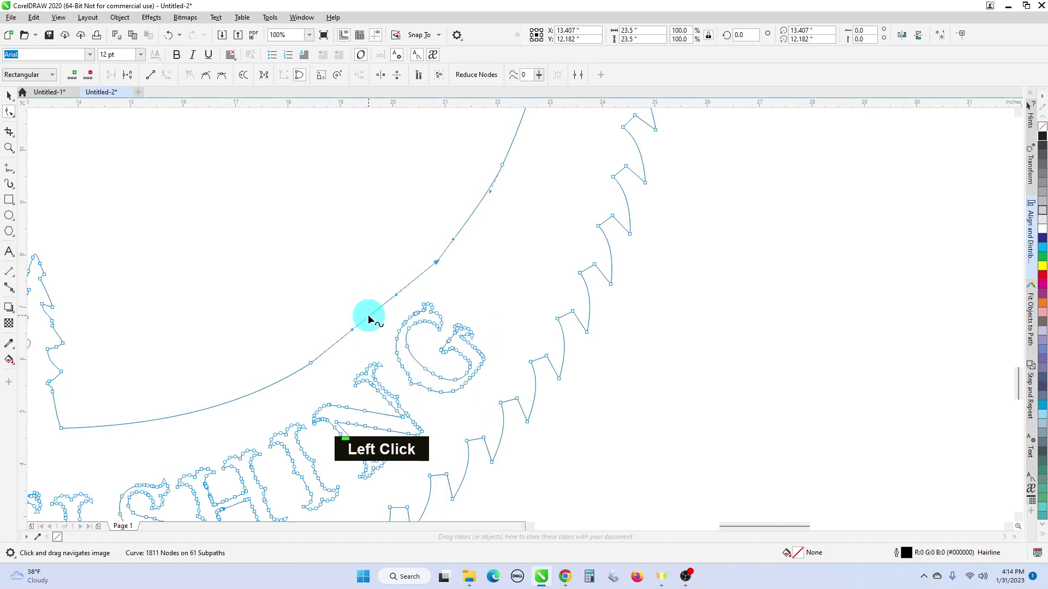
pyautogui.moveTo(368, 314); pyautogui.dragTo(384, 267)
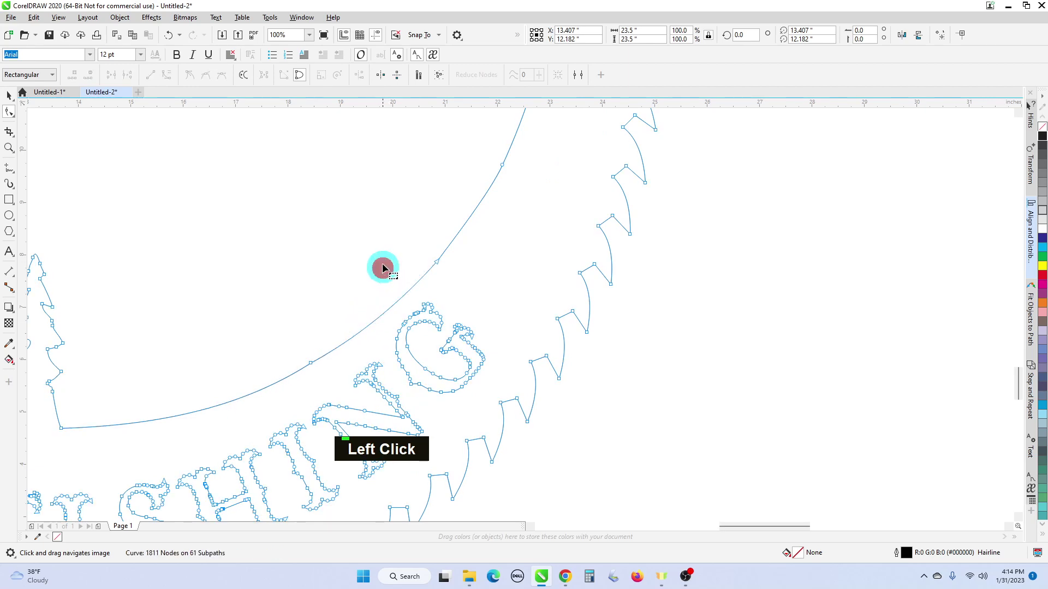
# - With the Pick tool, move the large trout onto the page directly beside the saw blade
pyautogui.scroll(-2, 348, 303)
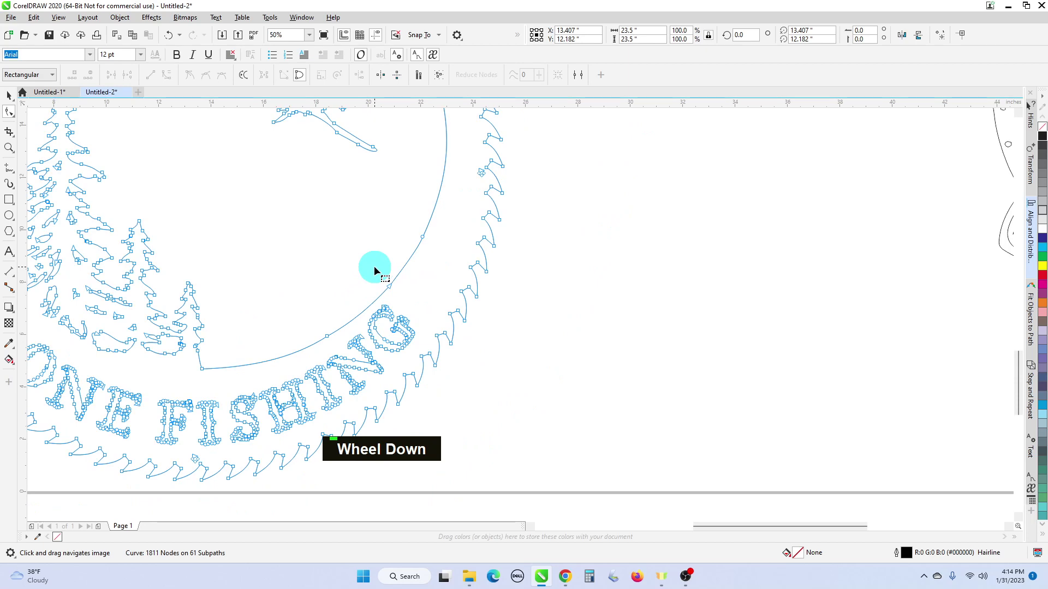
pyautogui.scroll(-1, 375, 270)
pyautogui.click(9, 96)
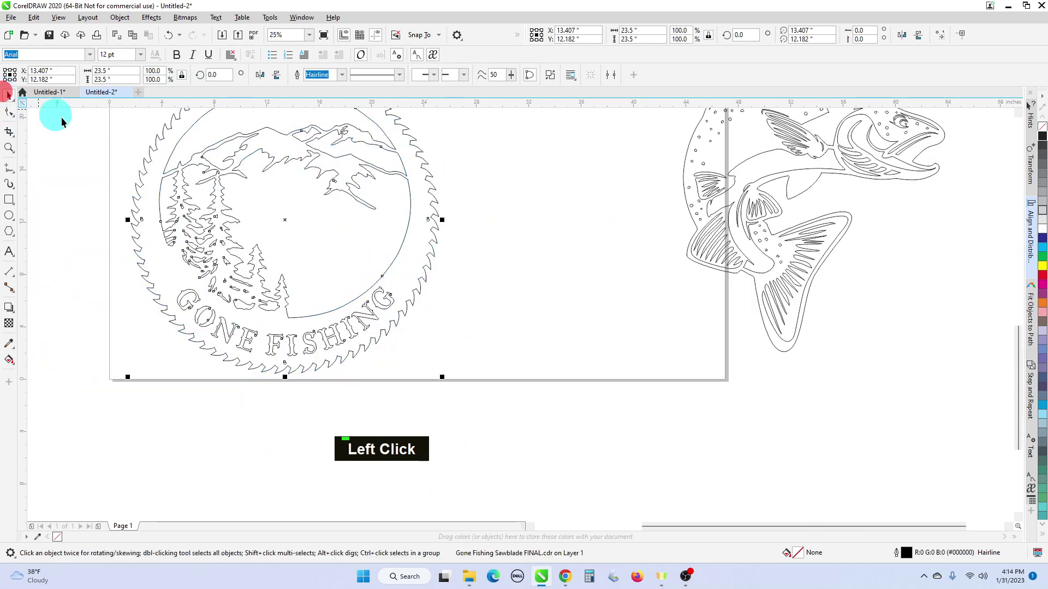
pyautogui.scroll(-1, 302, 234)
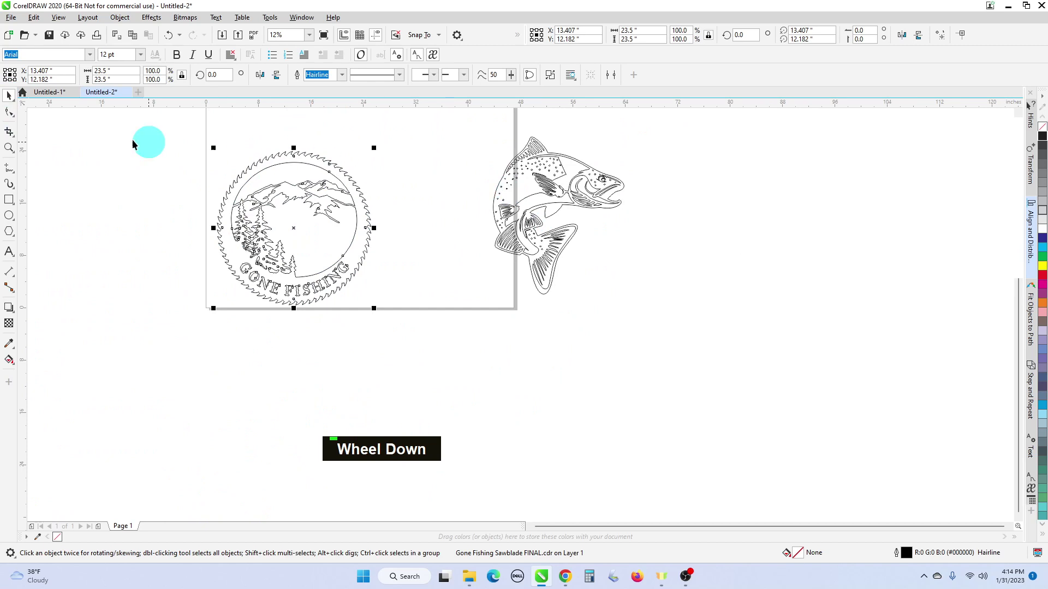
pyautogui.click(9, 96)
pyautogui.click(587, 202)
pyautogui.moveTo(588, 202); pyautogui.dragTo(468, 224)
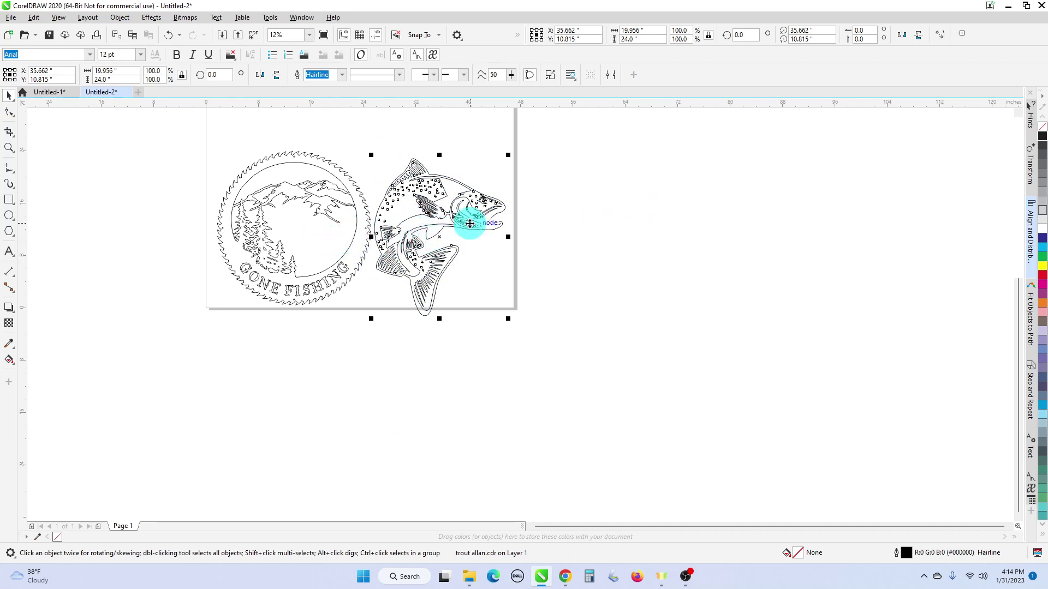
# - Scale the trout proportionally to about 69.4% and move it over the right half of the saw blade
pyautogui.click(509, 158)
pyautogui.click(487, 214)
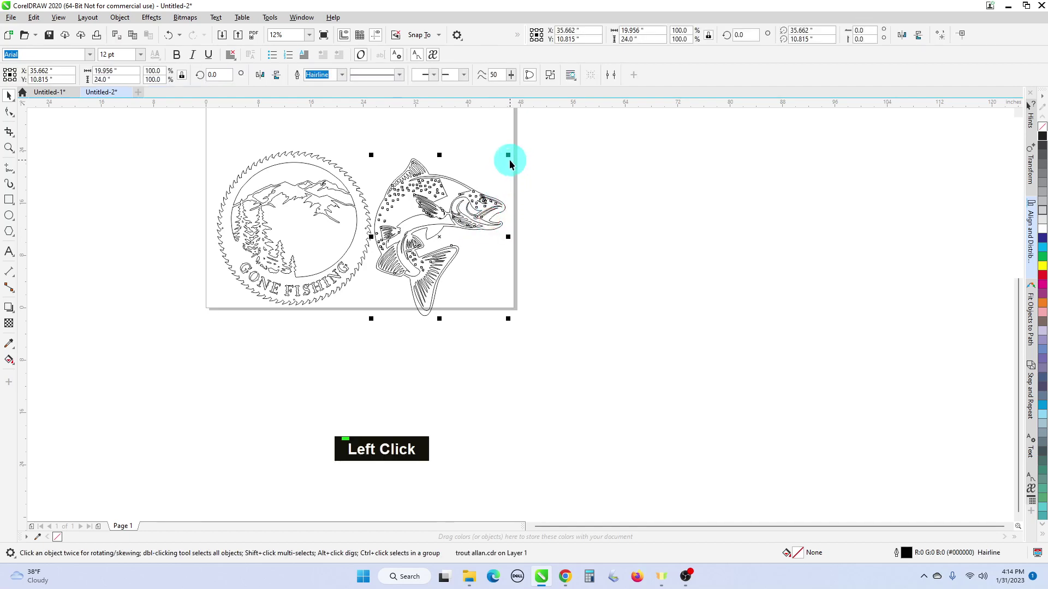
pyautogui.moveTo(510, 156); pyautogui.dragTo(468, 200)
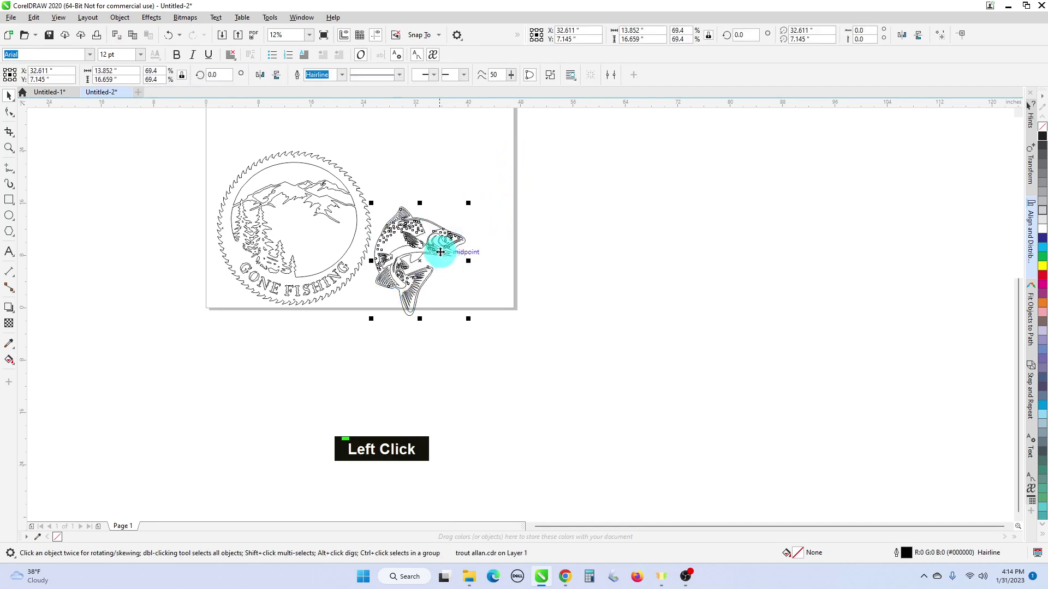
pyautogui.moveTo(440, 252); pyautogui.dragTo(382, 206)
# - Scale the trout down to about 47.4% and move it up slightly inside the saw blade's inner circle
pyautogui.scroll(2, 378, 178)
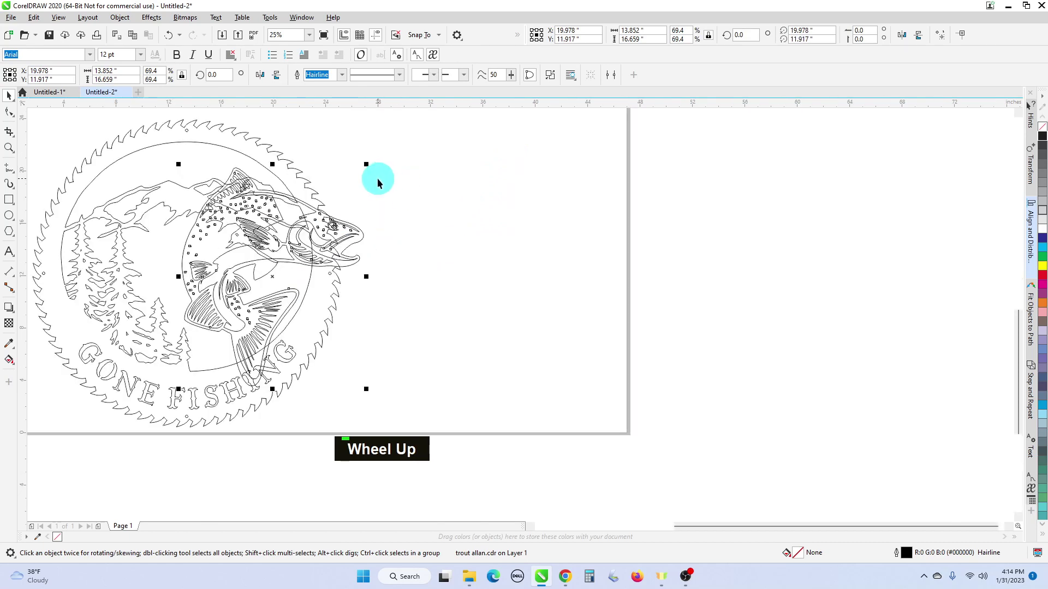
pyautogui.moveTo(365, 167); pyautogui.dragTo(307, 236)
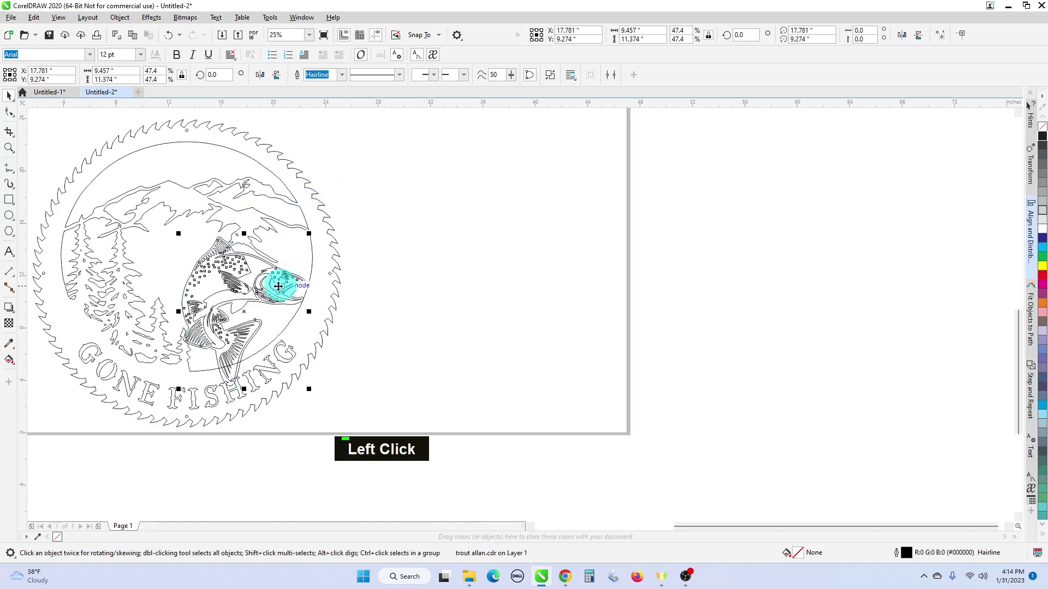
pyautogui.click(256, 286)
pyautogui.moveTo(257, 286); pyautogui.dragTo(253, 270)
# - Fine-tune the trout's scale to about 43.8% and mirror it horizontally
pyautogui.scroll(1, 291, 242)
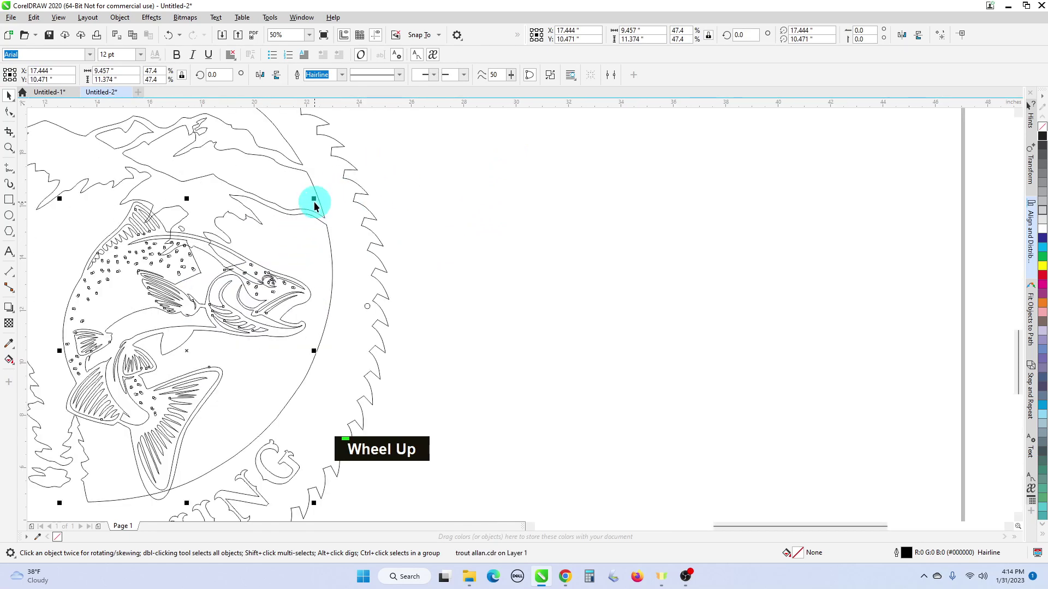
pyautogui.moveTo(314, 198); pyautogui.dragTo(289, 228)
pyautogui.middleClick(362, 283)
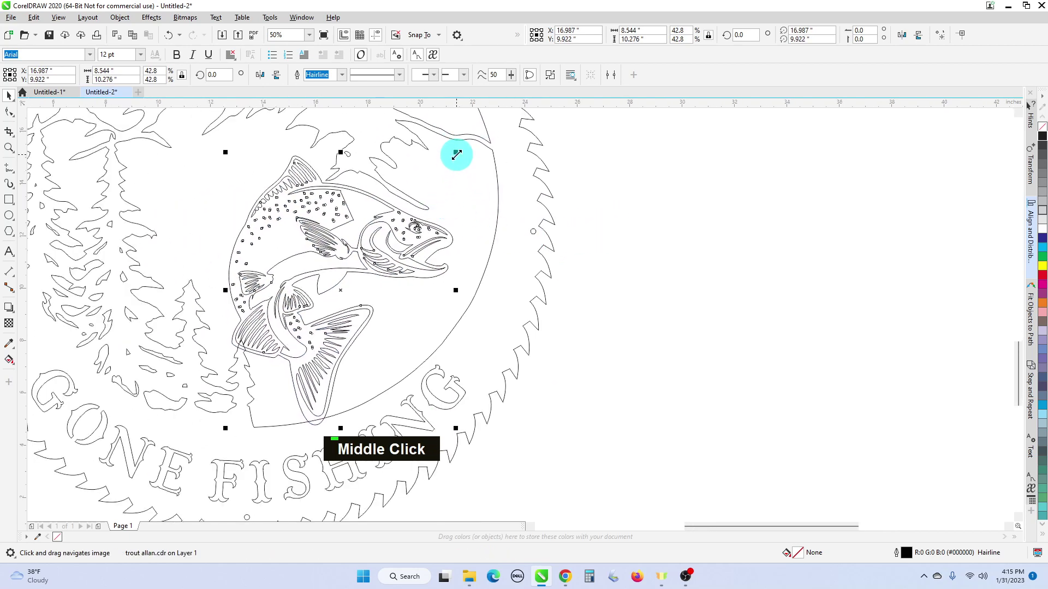
pyautogui.moveTo(456, 152); pyautogui.dragTo(462, 149)
pyautogui.scroll(-1, 515, 225)
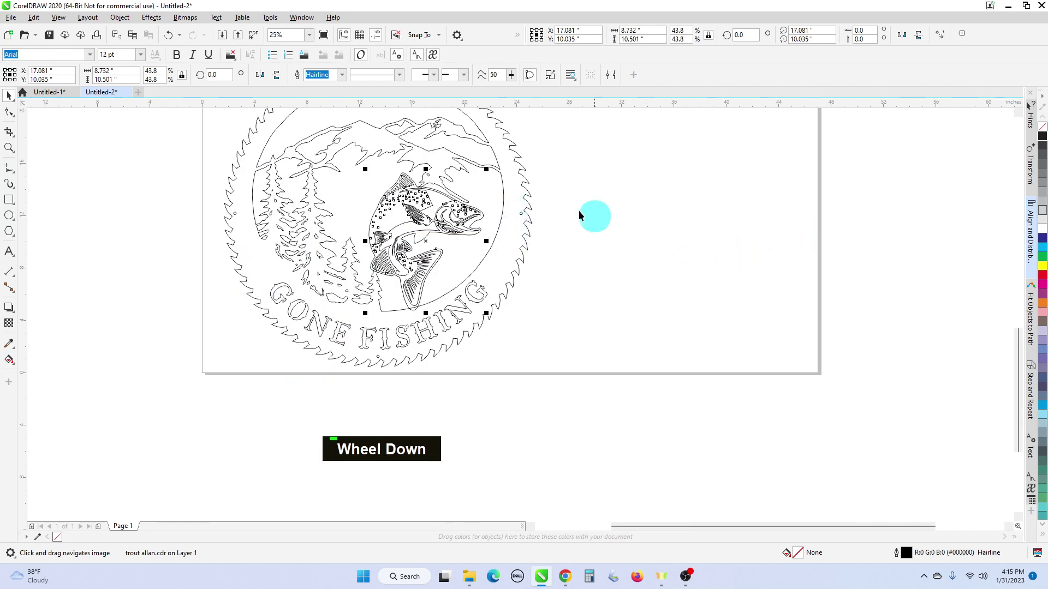
pyautogui.click(261, 75)
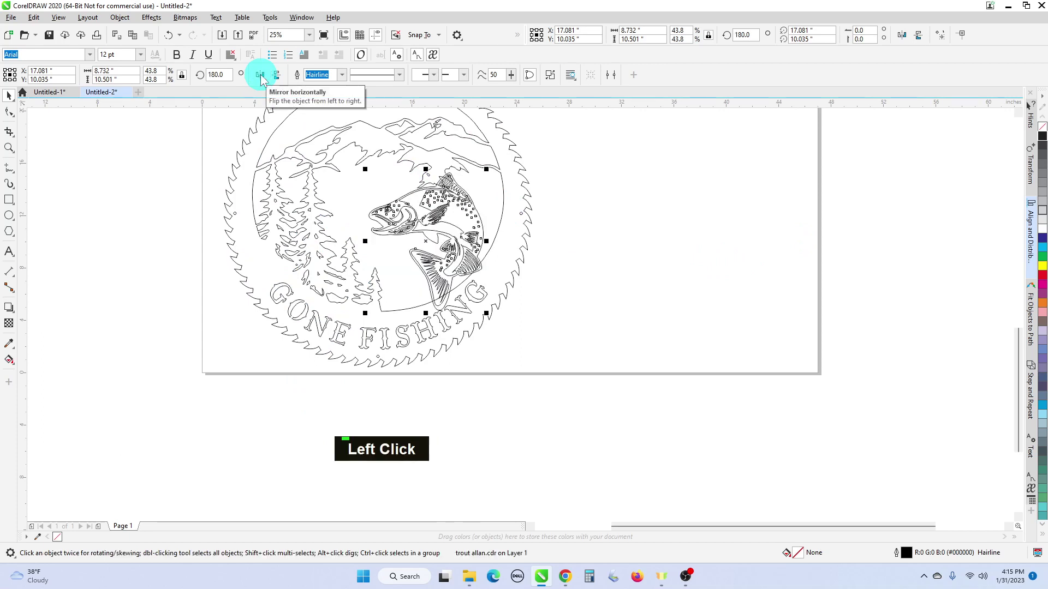
# - Move the mirrored trout left inside the inner circle, centred at about X 15.48", Y 9.82"
pyautogui.click(574, 212)
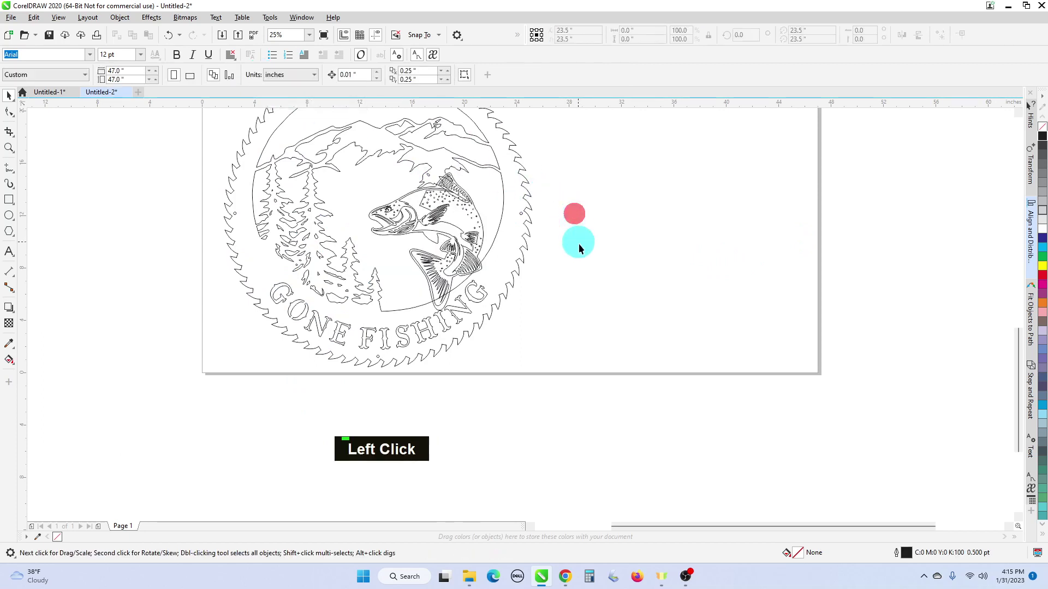
pyautogui.middleClick(578, 244)
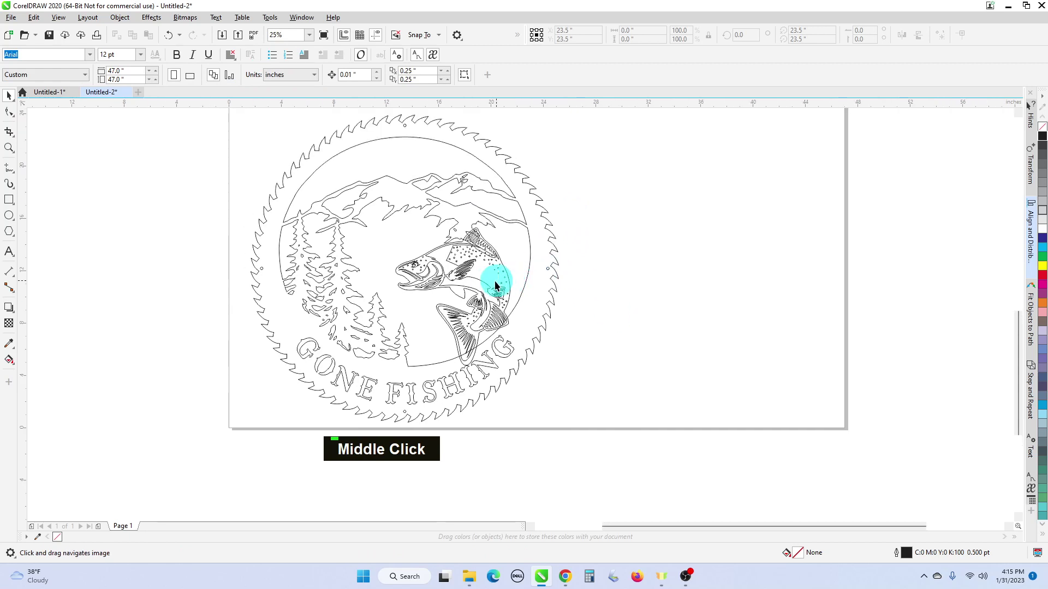
pyautogui.click(474, 293)
pyautogui.moveTo(474, 293); pyautogui.dragTo(453, 298)
# - With the Shape tool, delete the mountain outline's nodes that overlap the trout's dorsal fin
pyautogui.scroll(1, 481, 211)
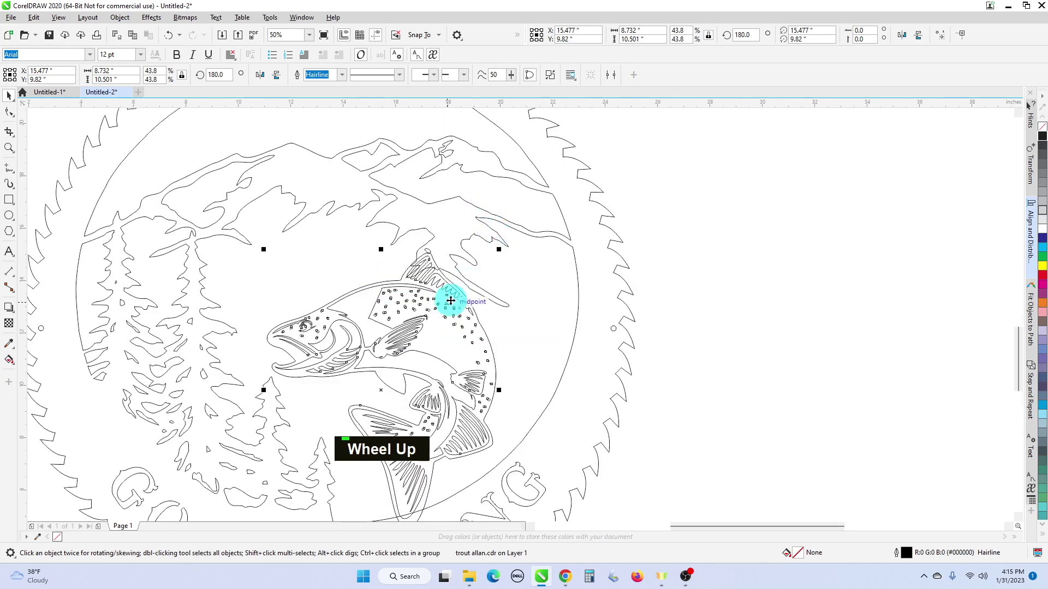
pyautogui.scroll(-1, 450, 300)
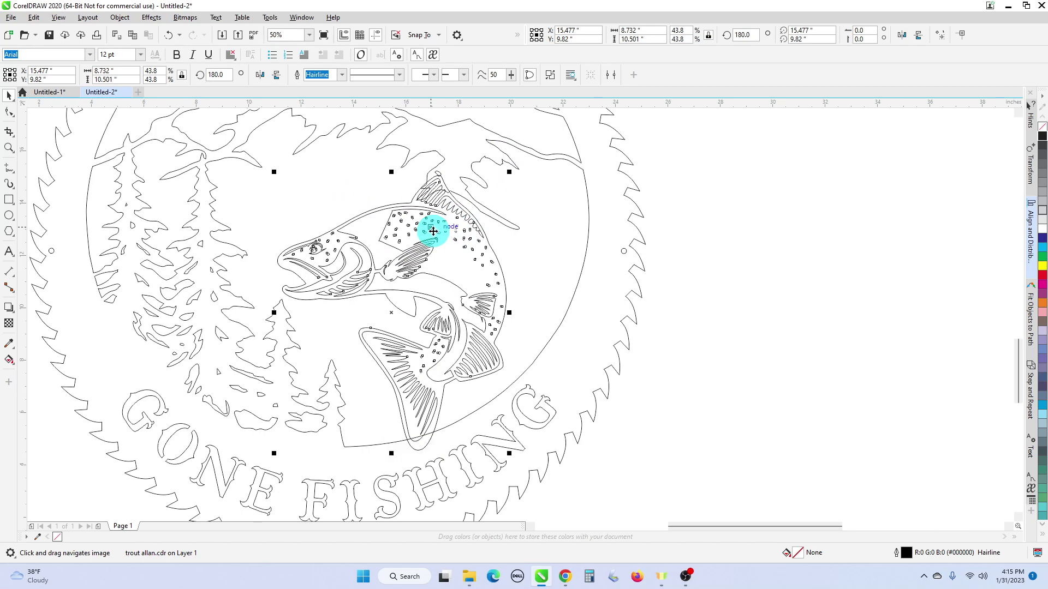
pyautogui.scroll(1, 451, 199)
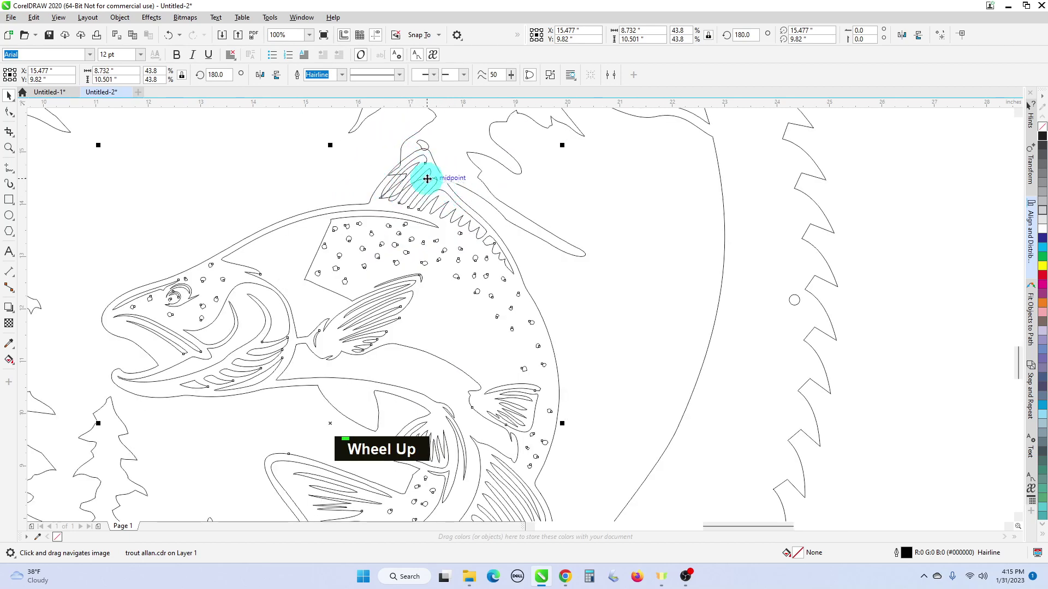
pyautogui.scroll(1, 427, 150)
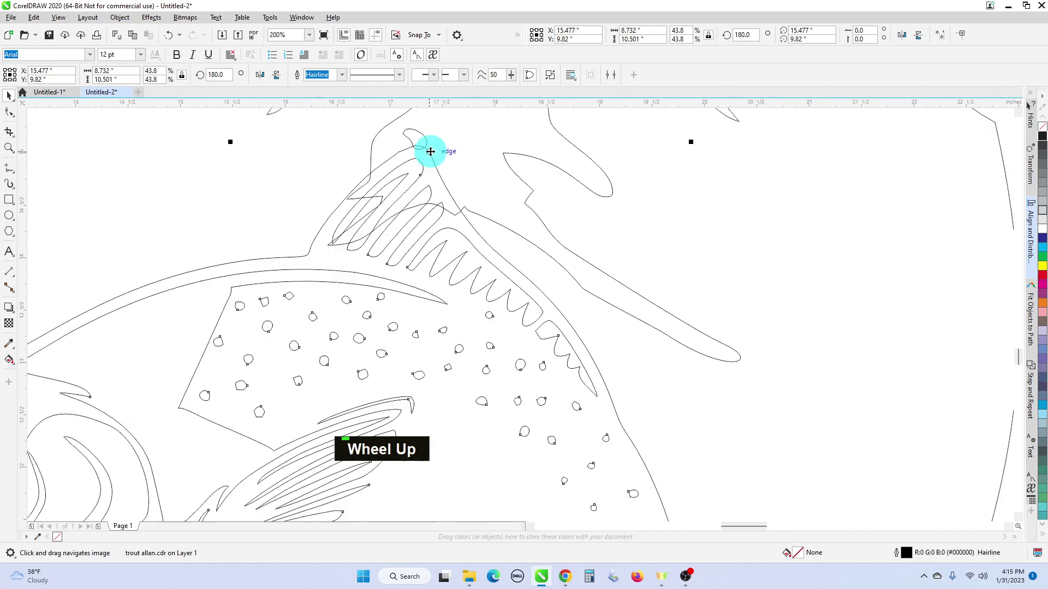
pyautogui.scroll(-1, 443, 165)
pyautogui.scroll(-1, 449, 182)
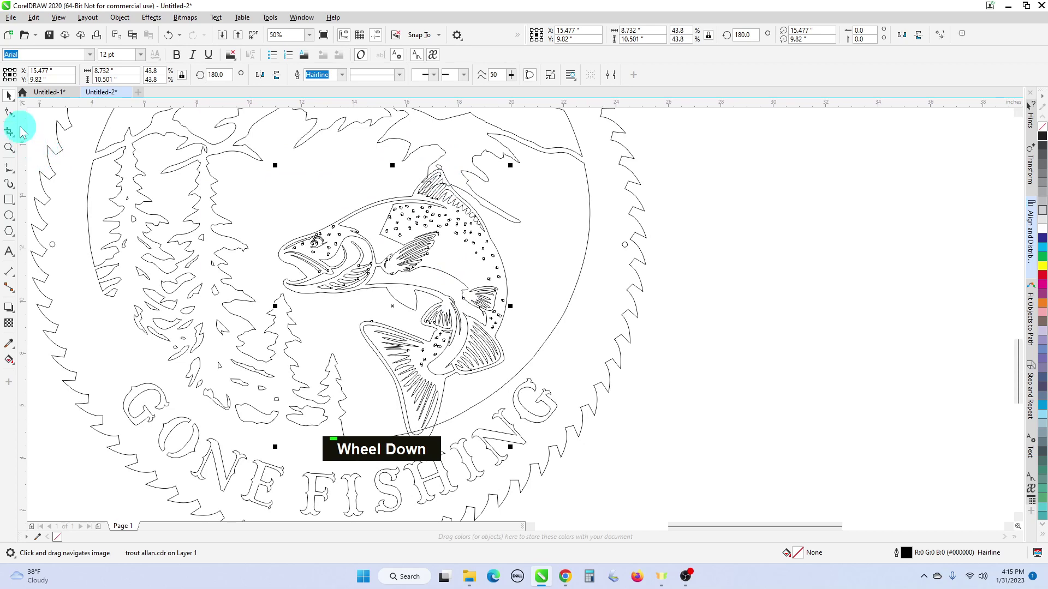
pyautogui.click(10, 113)
pyautogui.click(476, 192)
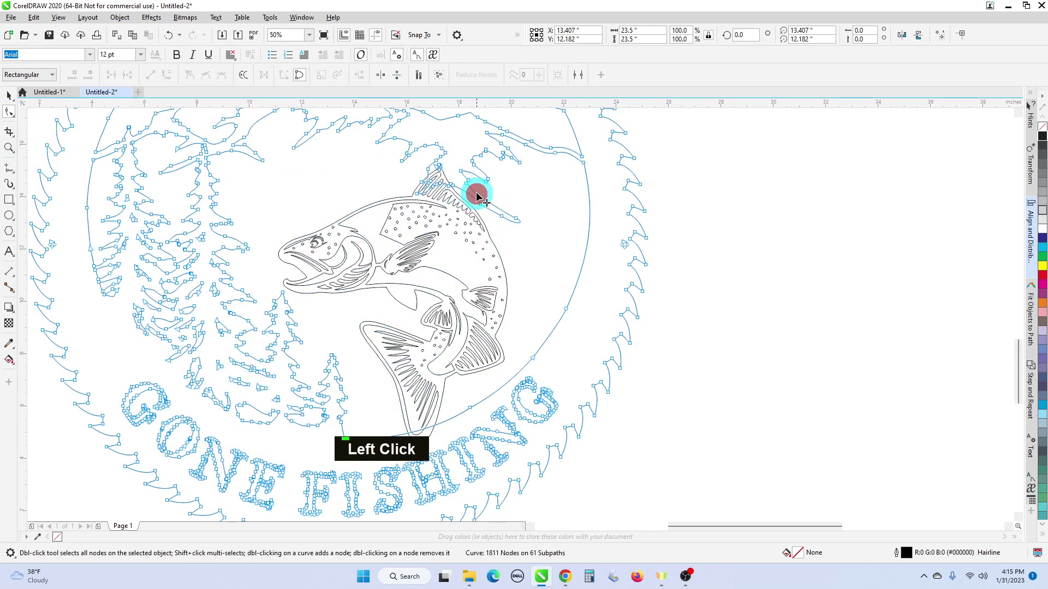
pyautogui.scroll(2, 476, 192)
pyautogui.middleClick(457, 176)
pyautogui.moveTo(322, 219); pyautogui.dragTo(448, 324)
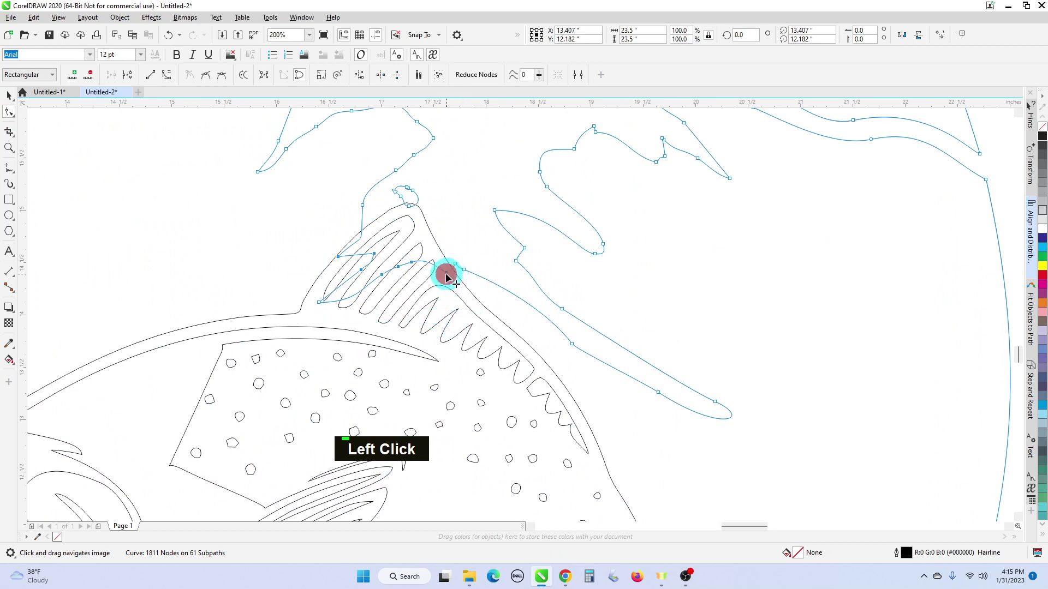
pyautogui.doubleClick(446, 276)
pyautogui.moveTo(283, 230); pyautogui.dragTo(420, 317)
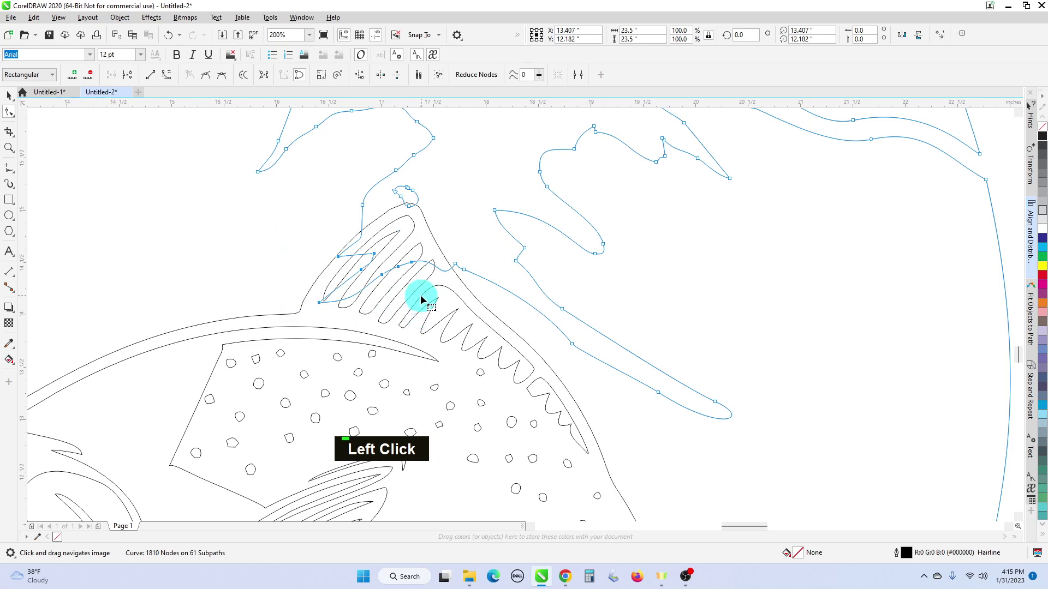
pyautogui.press('Delete')
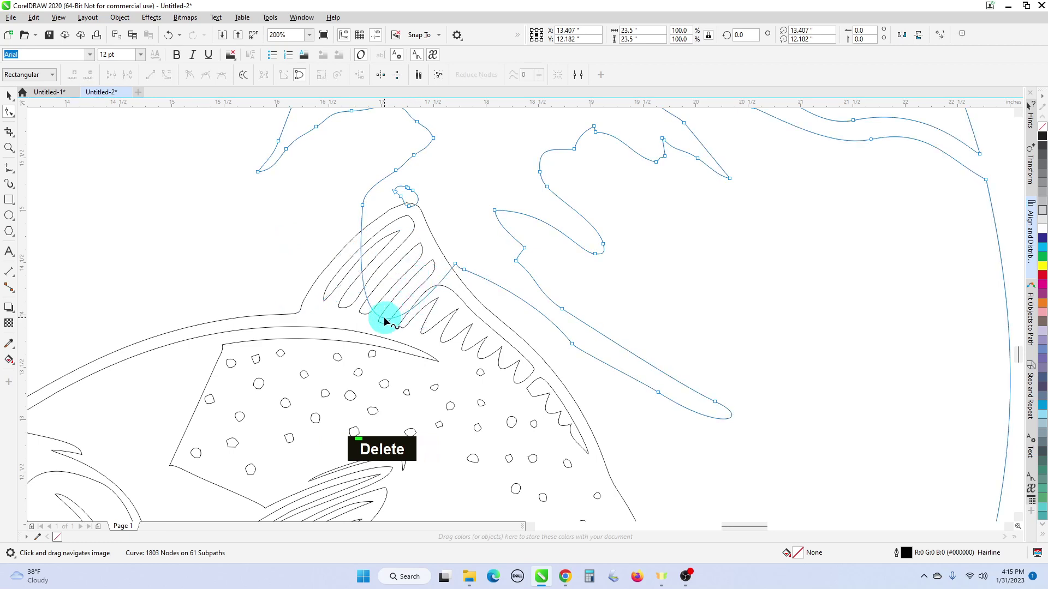
# - Convert the mountain segment crossing the dorsal fin to a straight line, and add a node on it just inside the fin tip
pyautogui.rightClick(383, 317)
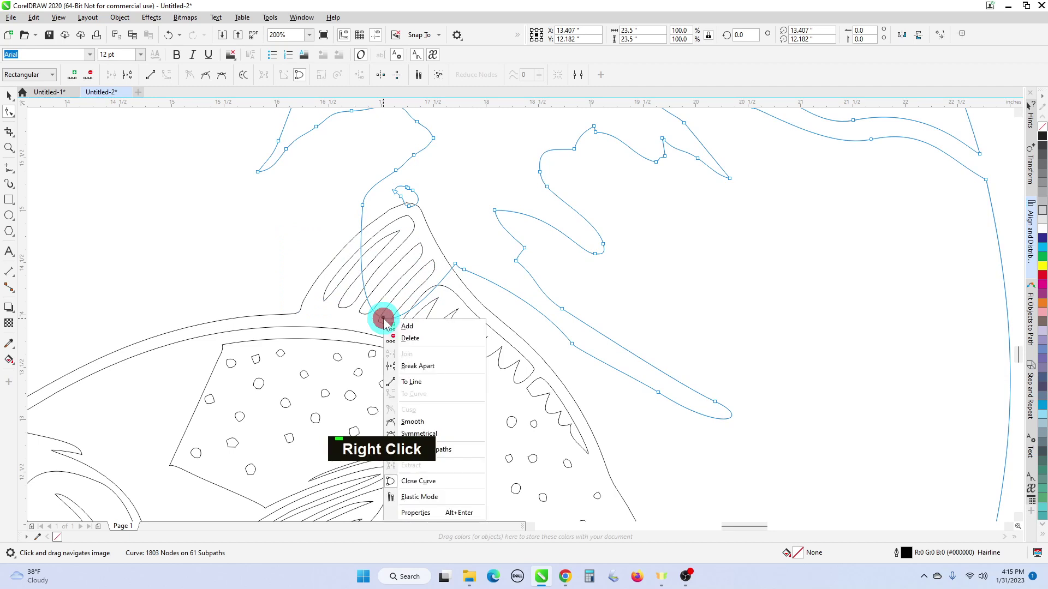
pyautogui.click(428, 382)
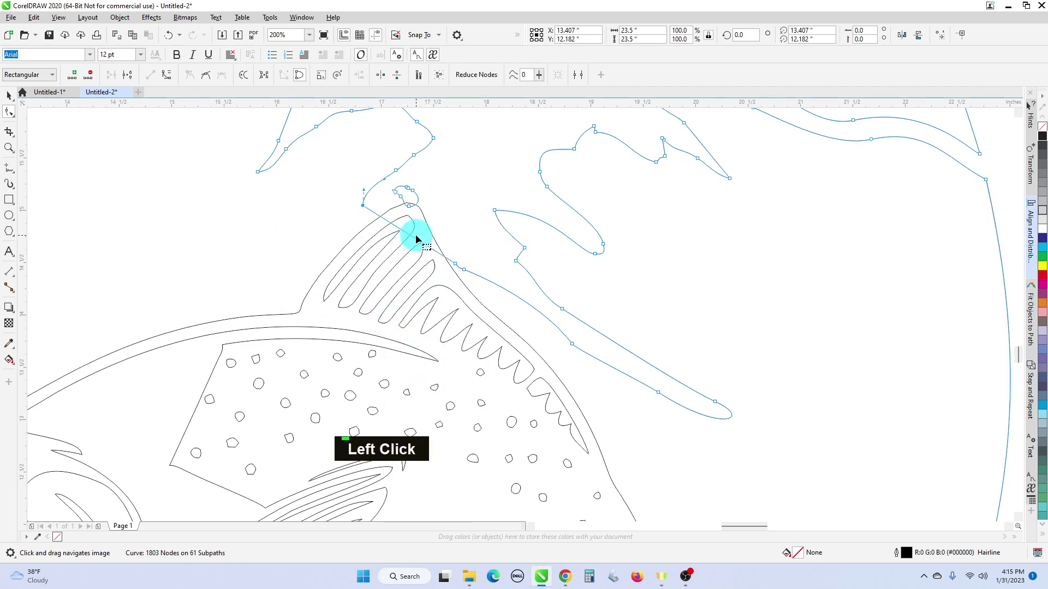
pyautogui.doubleClick(397, 227)
pyautogui.moveTo(396, 227)
pyautogui.mouseDown()
pyautogui.moveTo(412, 211)
pyautogui.moveTo(400, 213)
pyautogui.mouseUp()
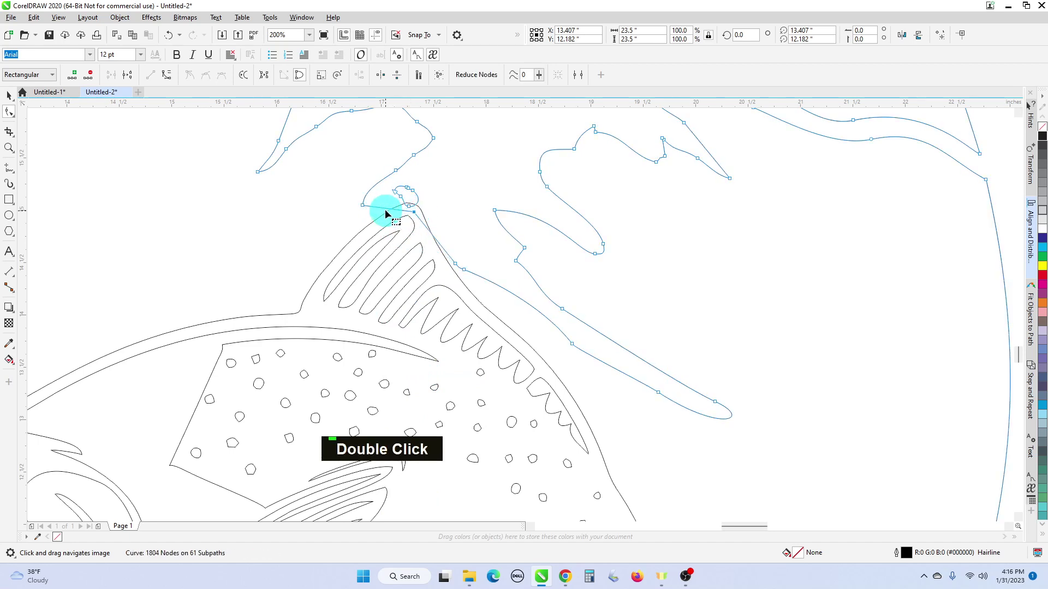
# - Add another node on the mountain line beside the fin tip and move it onto the fin's front outline
pyautogui.doubleClick(384, 210)
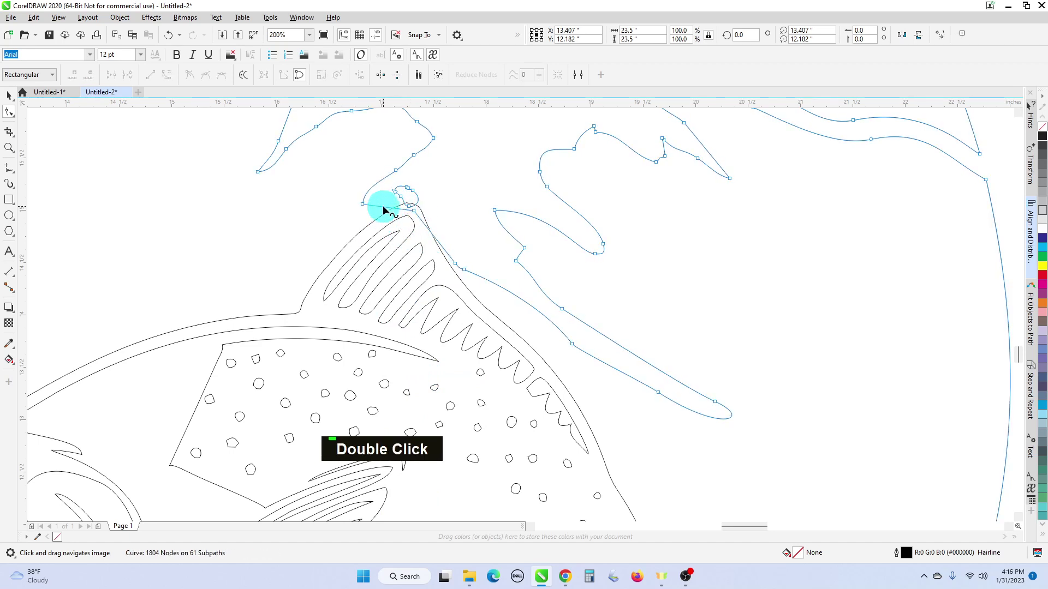
pyautogui.click(384, 207)
pyautogui.doubleClick(384, 206)
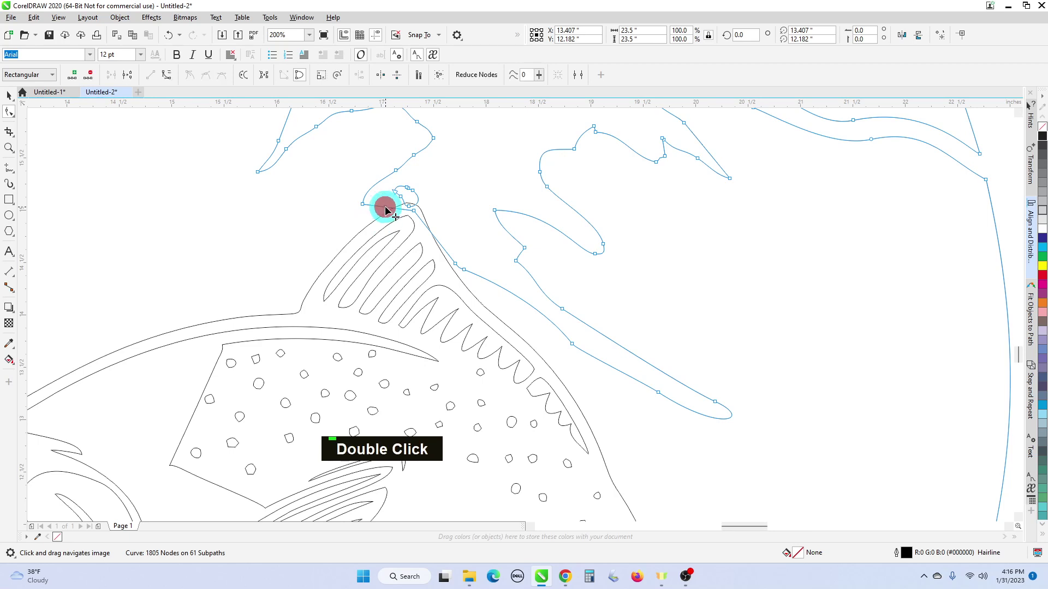
pyautogui.click(385, 206)
pyautogui.doubleClick(385, 206)
pyautogui.click(384, 205)
pyautogui.doubleClick(385, 206)
pyautogui.click(385, 206)
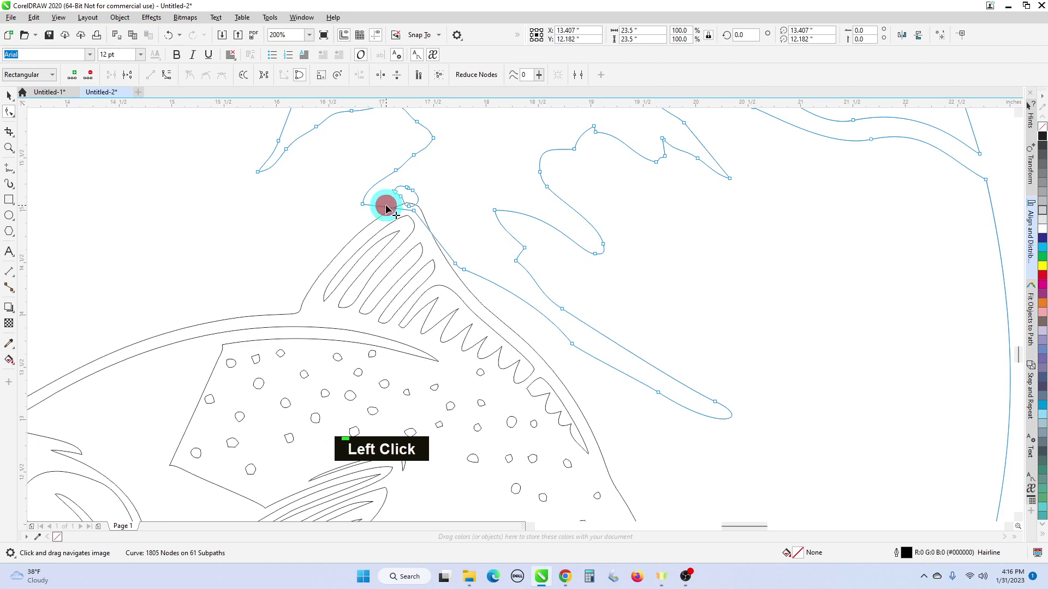
pyautogui.doubleClick(385, 207)
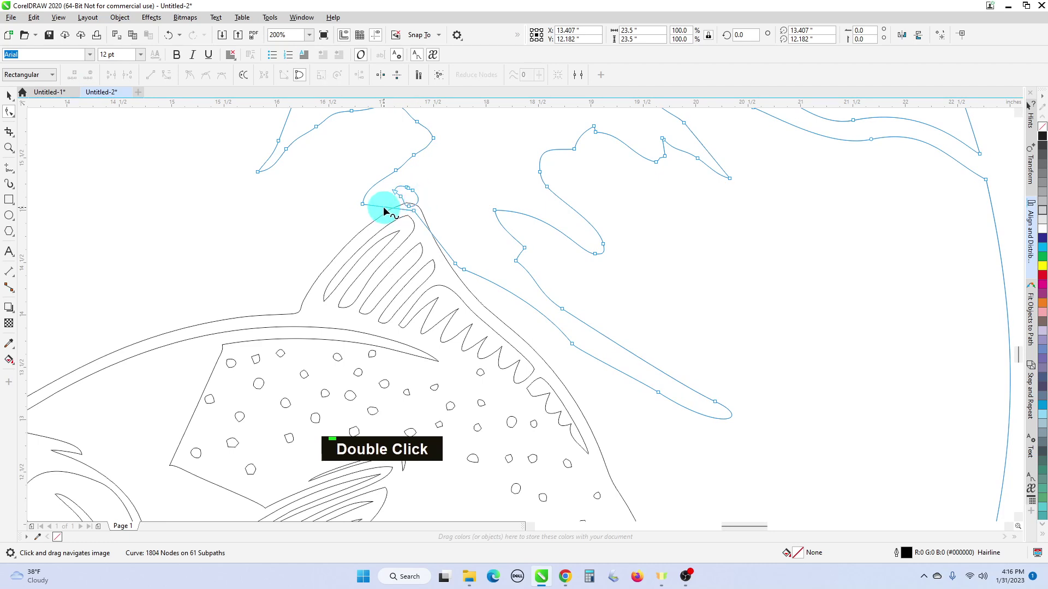
pyautogui.moveTo(383, 212); pyautogui.dragTo(380, 218)
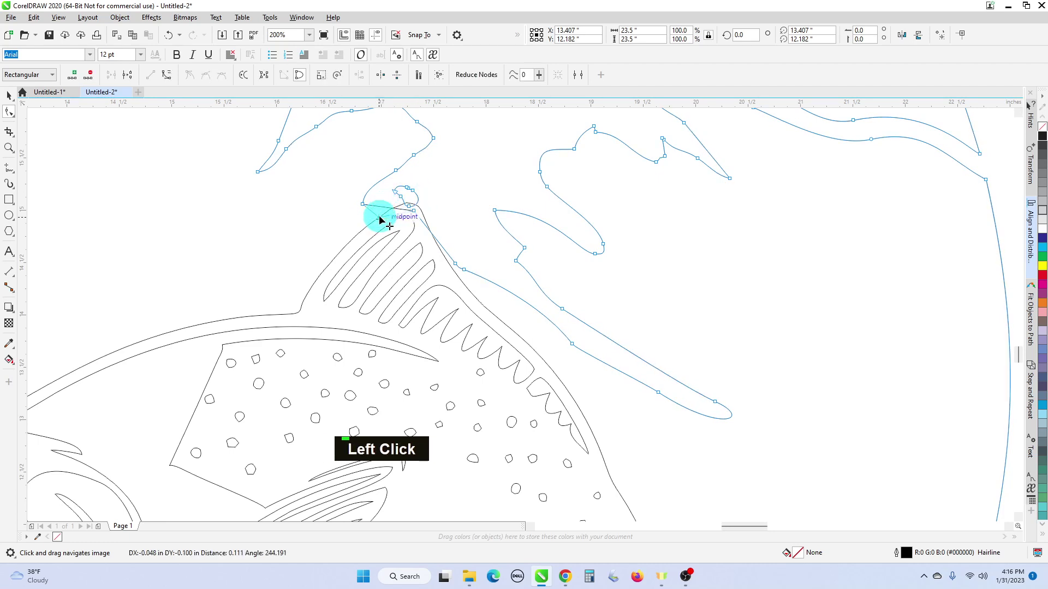
# - Convert the short mountain segment meeting the fin's front edge to a curve and bend it into a rounded corner
pyautogui.scroll(2, 380, 214)
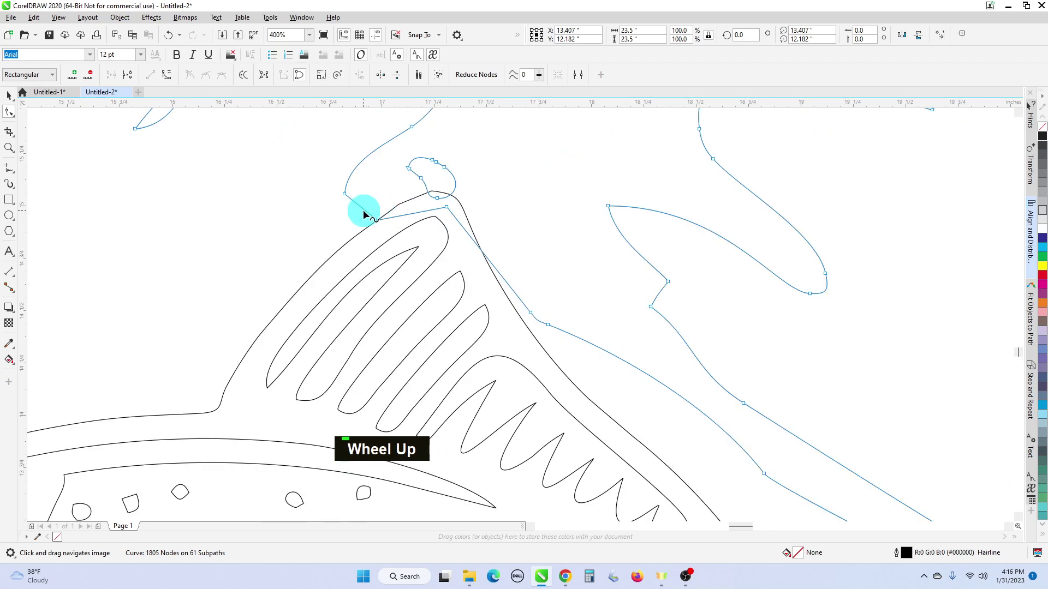
pyautogui.rightClick(363, 210)
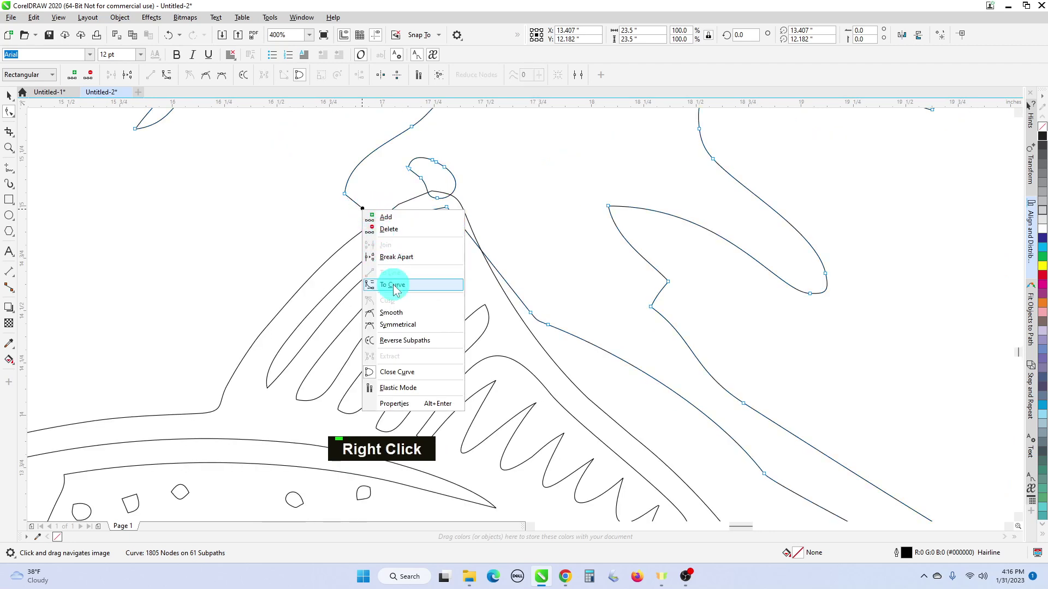
pyautogui.click(392, 283)
pyautogui.click(361, 206)
pyautogui.moveTo(360, 210); pyautogui.dragTo(354, 212)
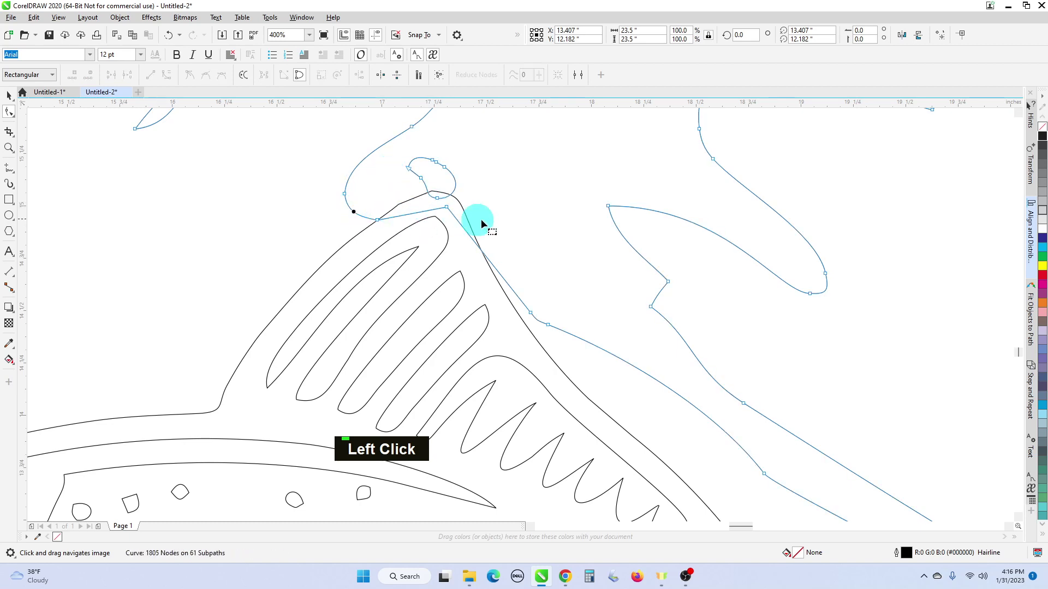
# - Move the mountain outline's node behind the dorsal fin down and left, just inside the fin's rear outline
pyautogui.scroll(-1, 510, 239)
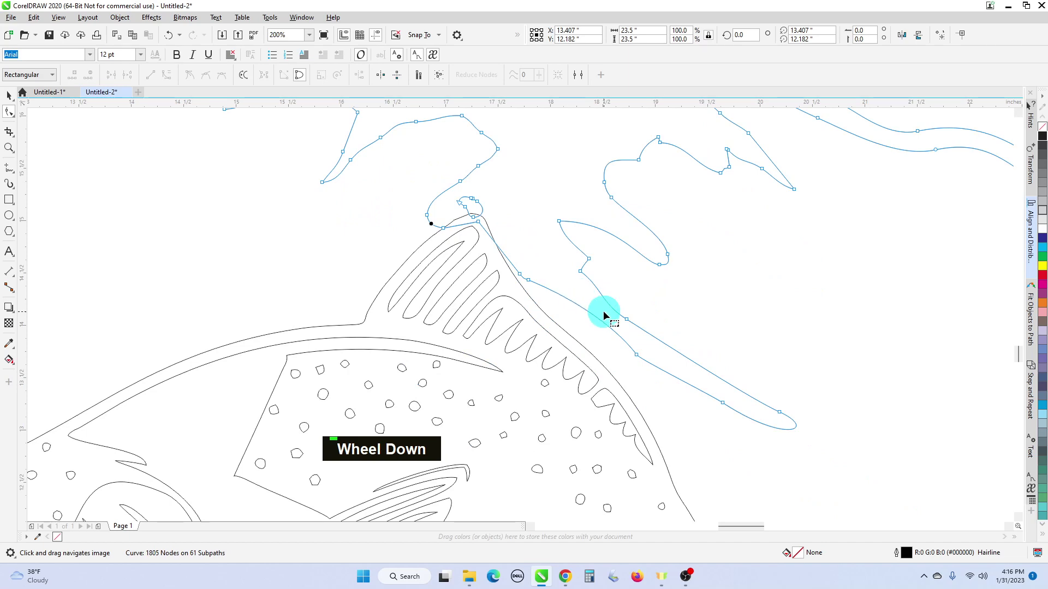
pyautogui.scroll(1, 533, 271)
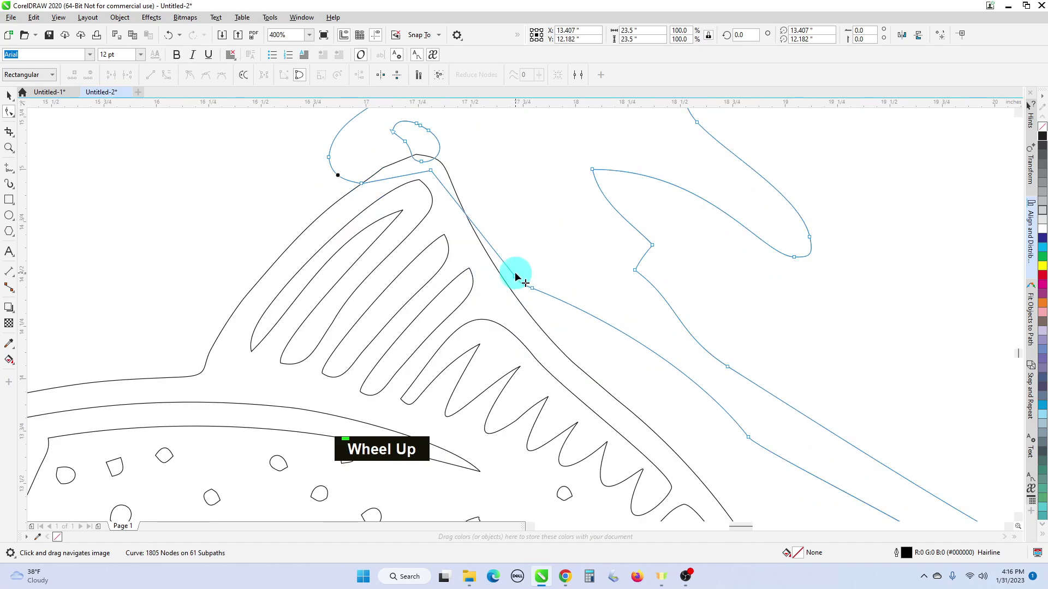
pyautogui.moveTo(514, 274); pyautogui.dragTo(503, 288)
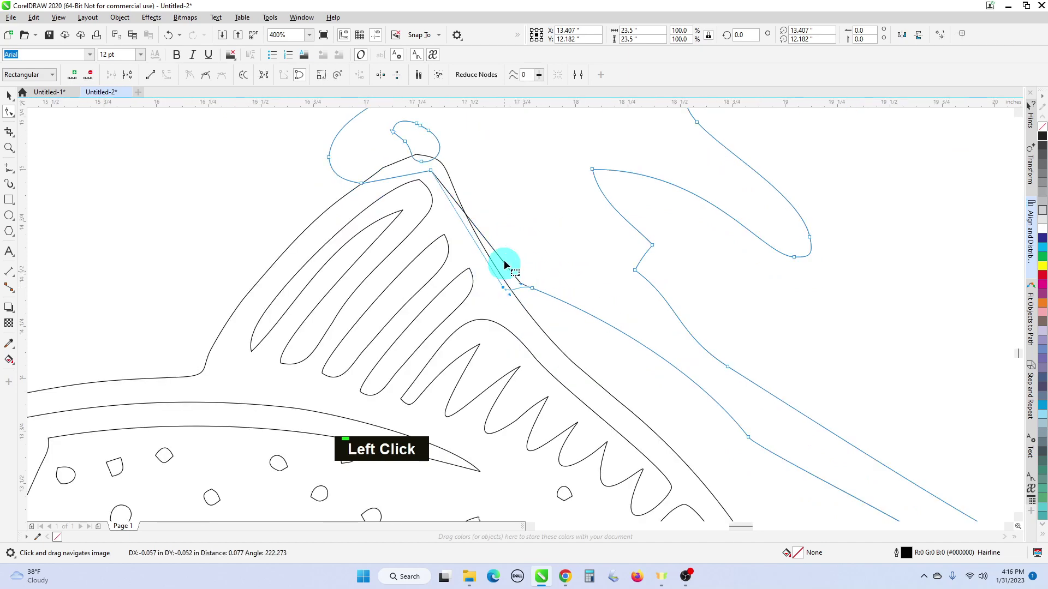
pyautogui.scroll(-1, 508, 225)
# - Select all nodes of the small loop overlapping the fin tip and move it slightly up, clear of the fin
pyautogui.scroll(1, 499, 178)
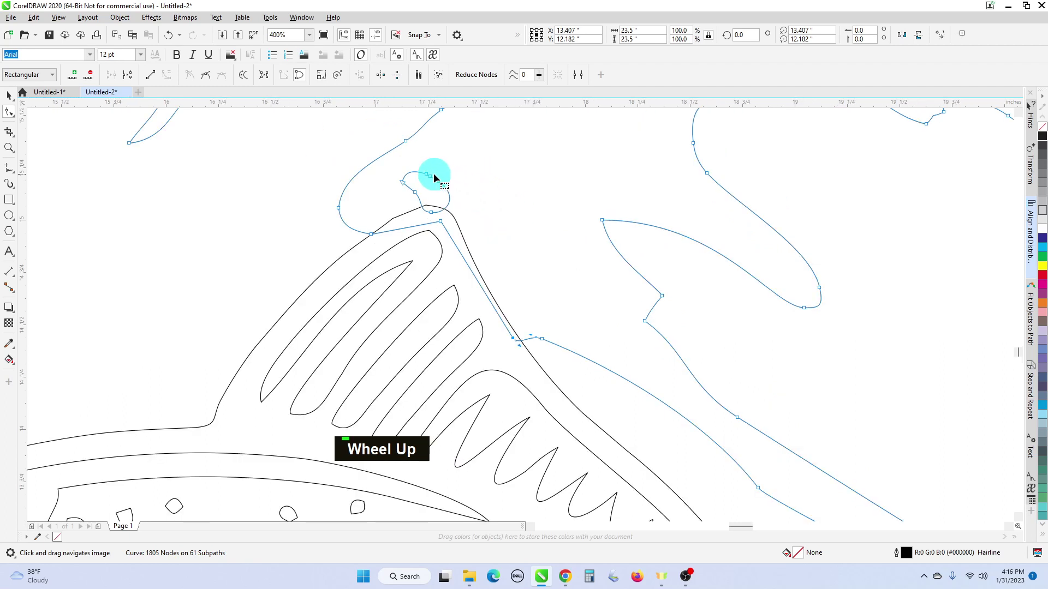
pyautogui.moveTo(398, 163); pyautogui.dragTo(470, 225)
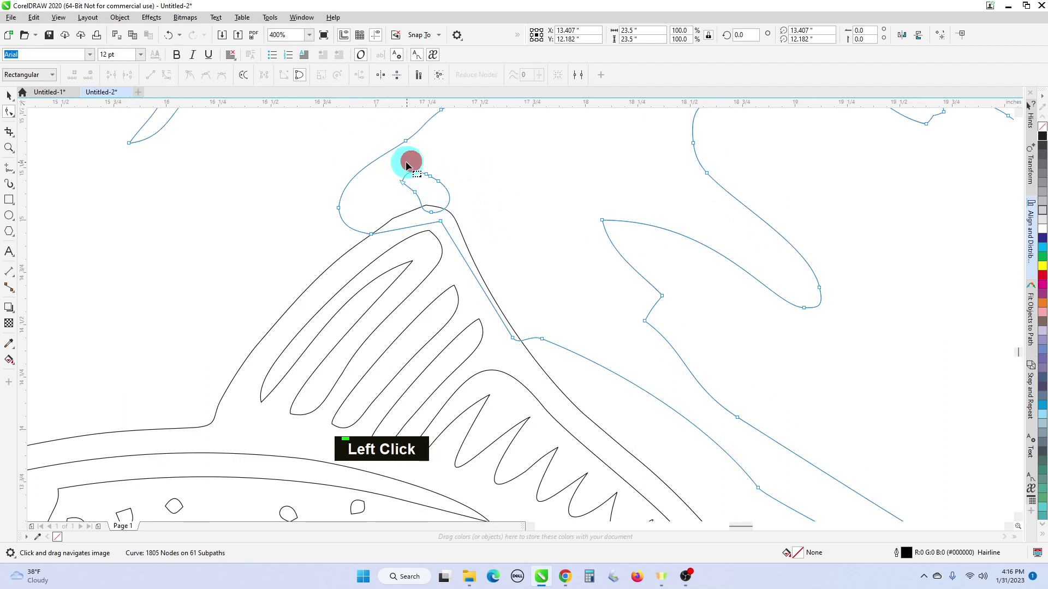
pyautogui.moveTo(399, 163); pyautogui.dragTo(423, 182)
pyautogui.moveTo(461, 214); pyautogui.dragTo(464, 214)
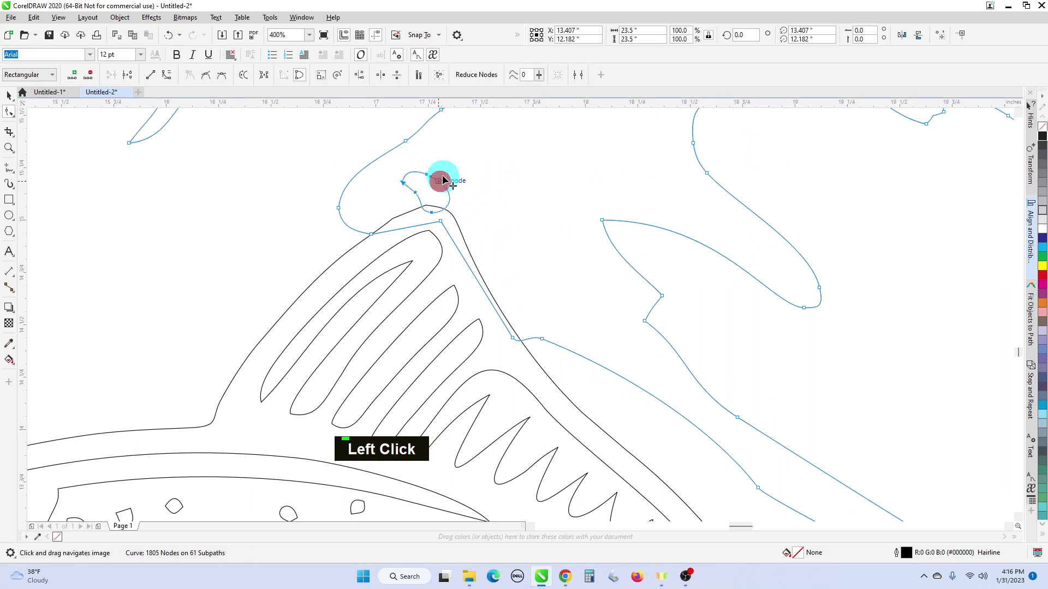
pyautogui.moveTo(443, 178); pyautogui.dragTo(450, 169)
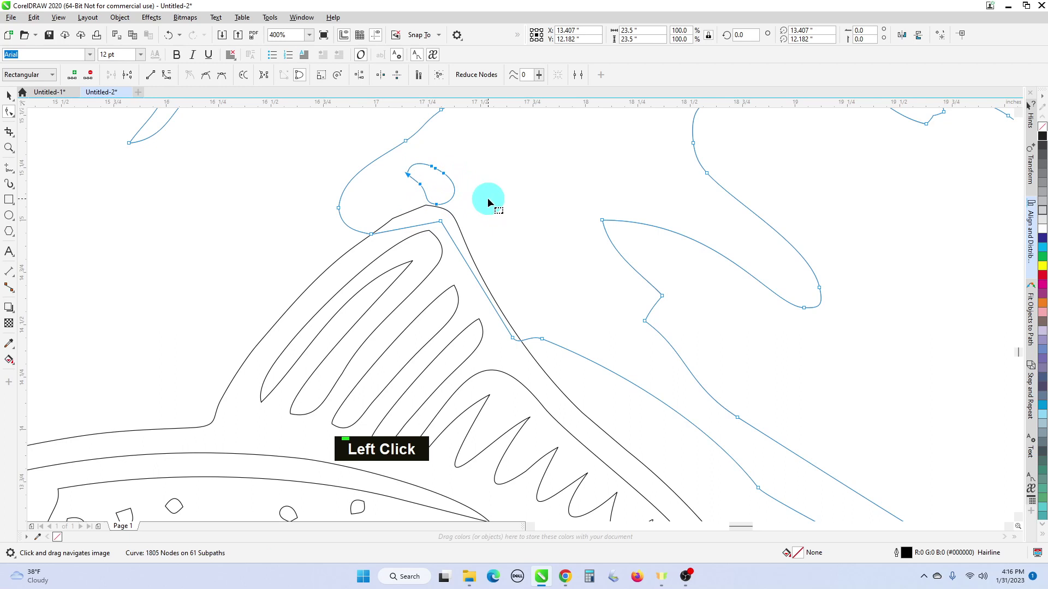
# - Check the trout's tail against the inner circle, return to the Pick tool and deselect the saw-blade design
pyautogui.scroll(-2, 462, 203)
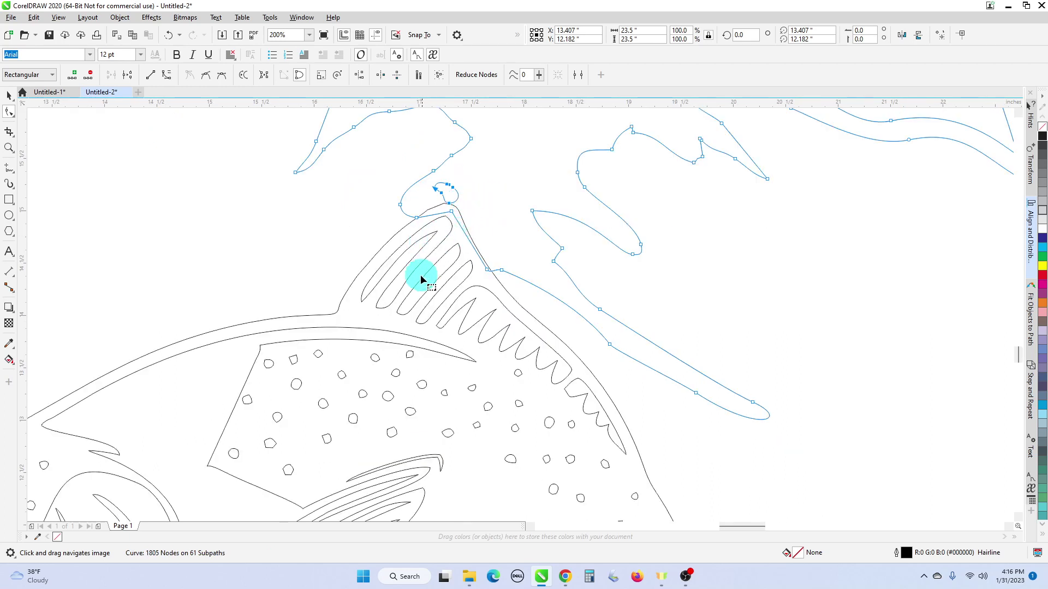
pyautogui.scroll(-3, 459, 243)
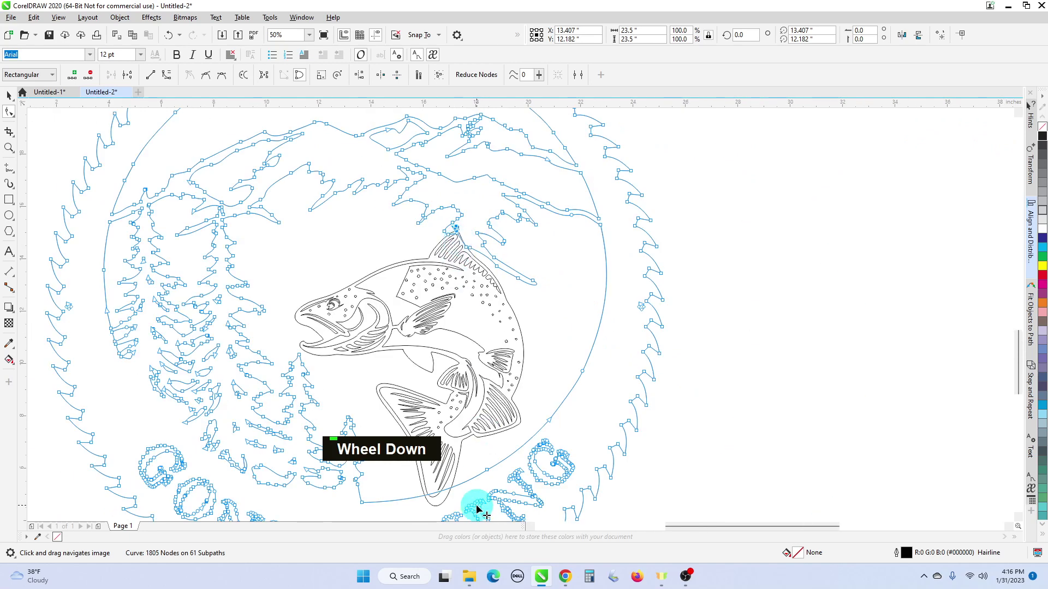
pyautogui.scroll(2, 445, 513)
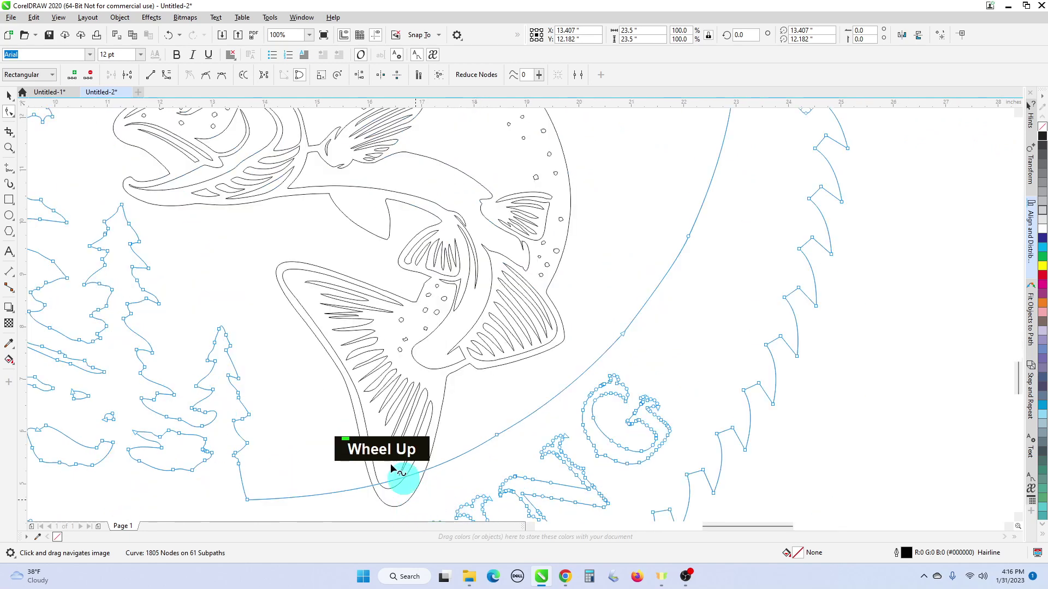
pyautogui.scroll(-2, 420, 451)
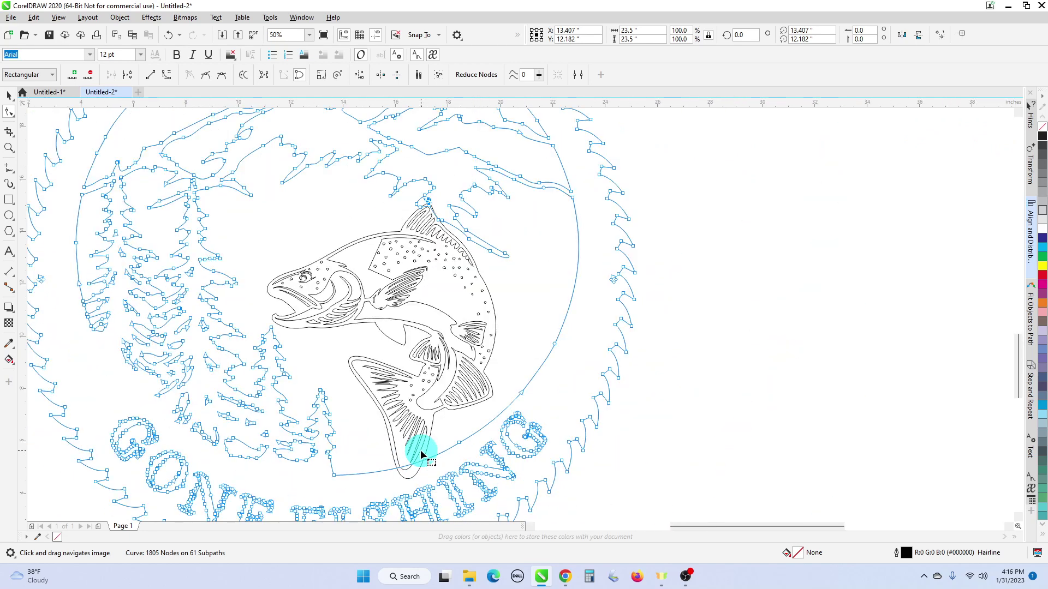
pyautogui.click(9, 95)
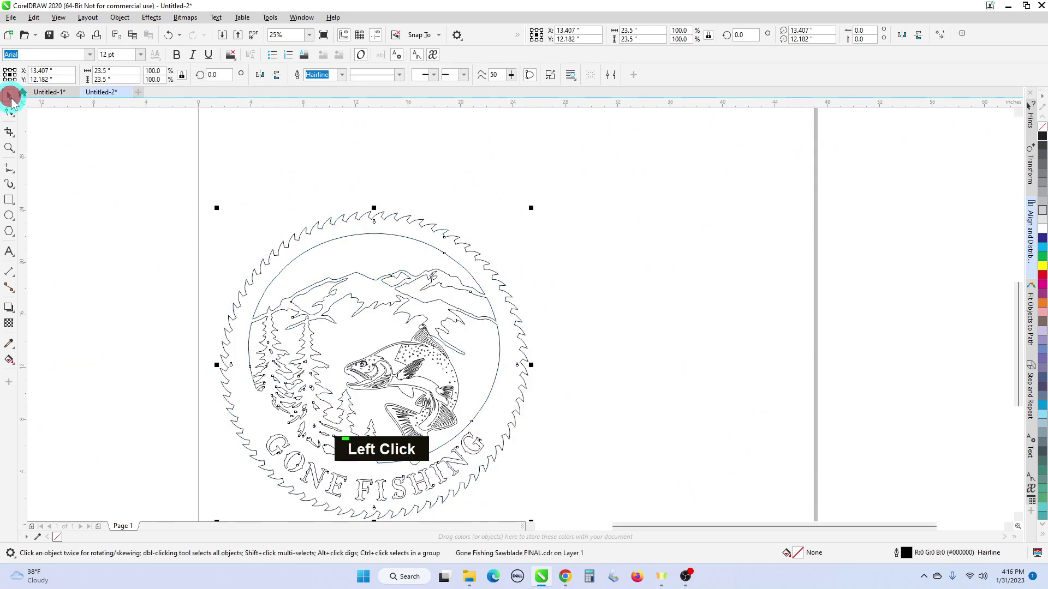
pyautogui.click(570, 312)
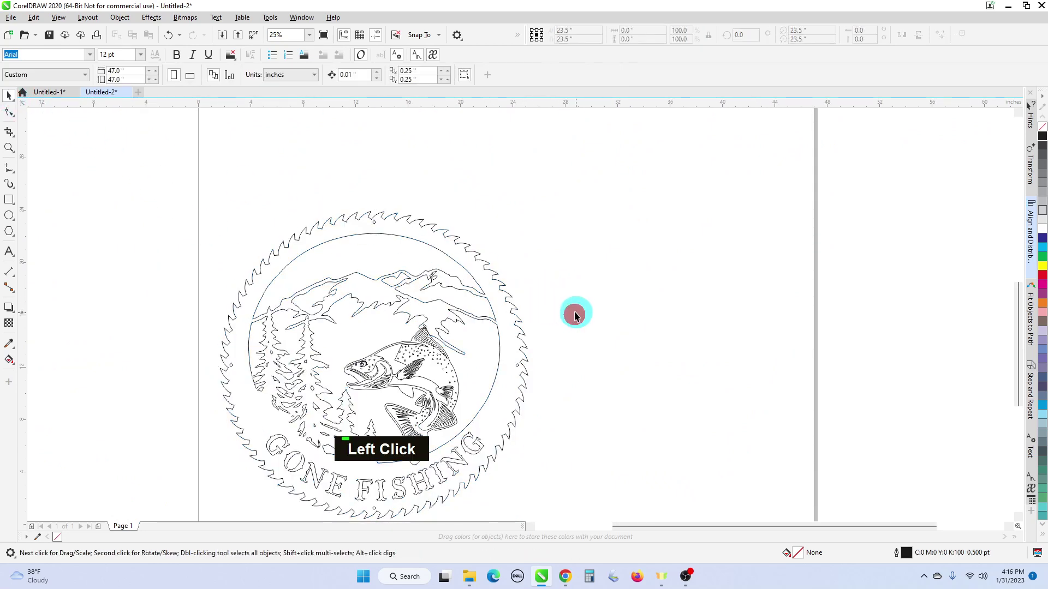
# - Select the saw-blade design together with the trout and weld them into a single curve object
pyautogui.scroll(-1, 567, 312)
pyautogui.moveTo(369, 231); pyautogui.dragTo(390, 263)
pyautogui.moveTo(574, 449); pyautogui.dragTo(574, 449)
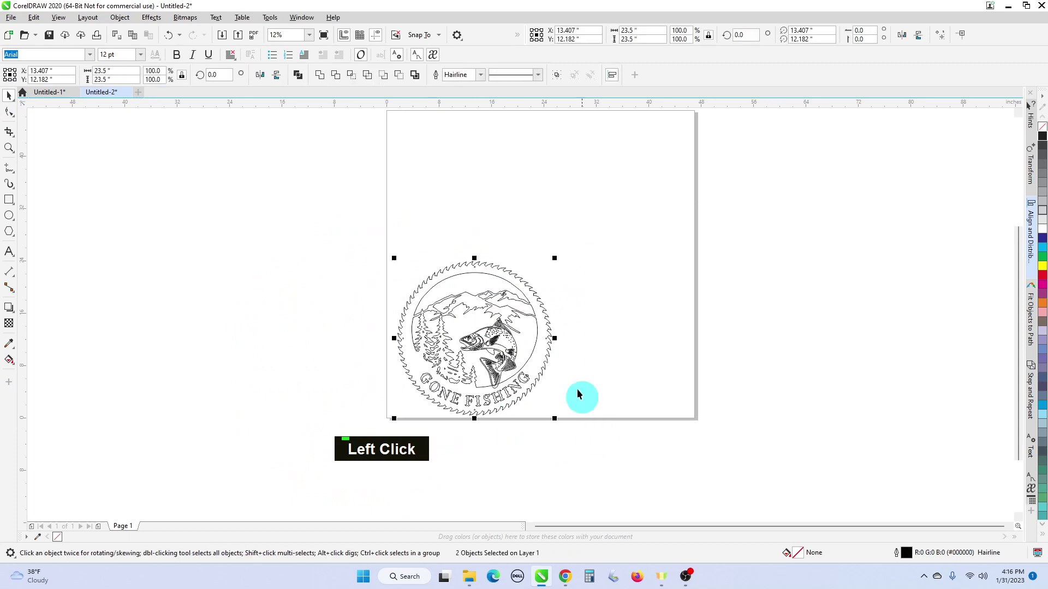
pyautogui.scroll(1, 397, 131)
pyautogui.scroll(-1, 360, 112)
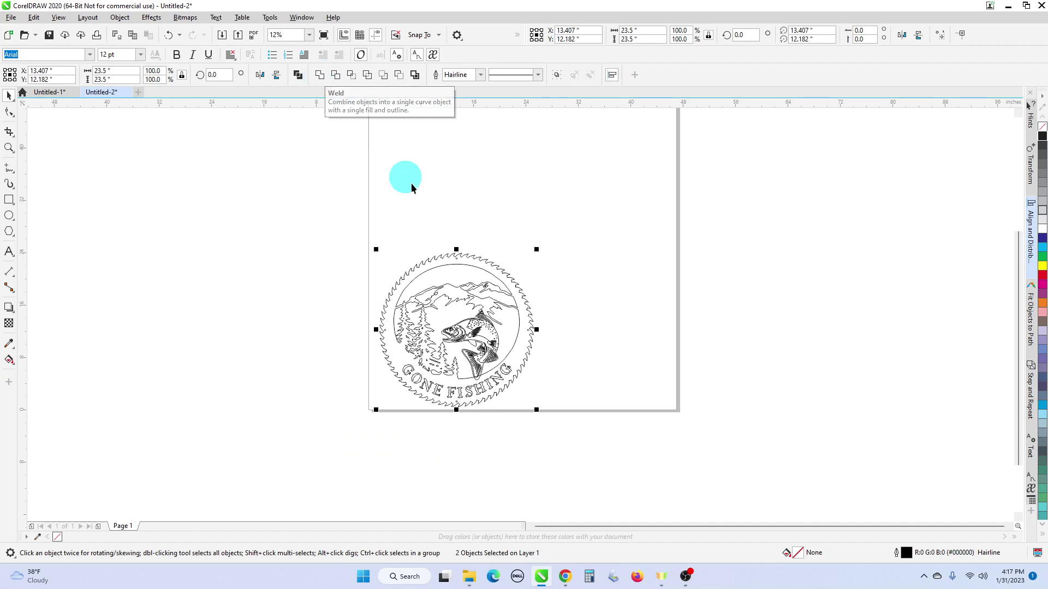
pyautogui.scroll(1, 486, 335)
pyautogui.scroll(1, 493, 334)
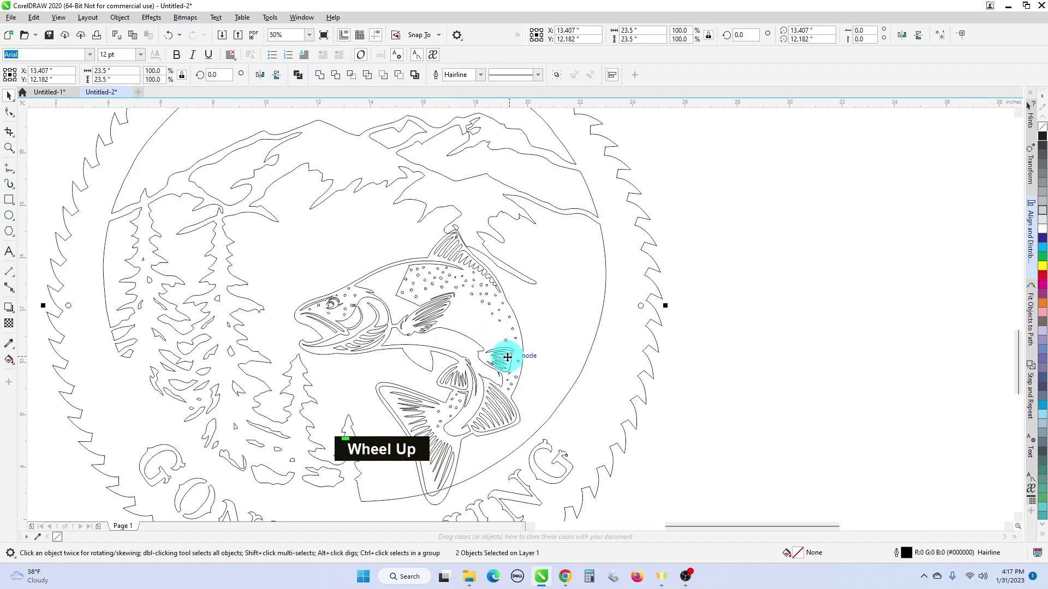
pyautogui.middleClick(493, 334)
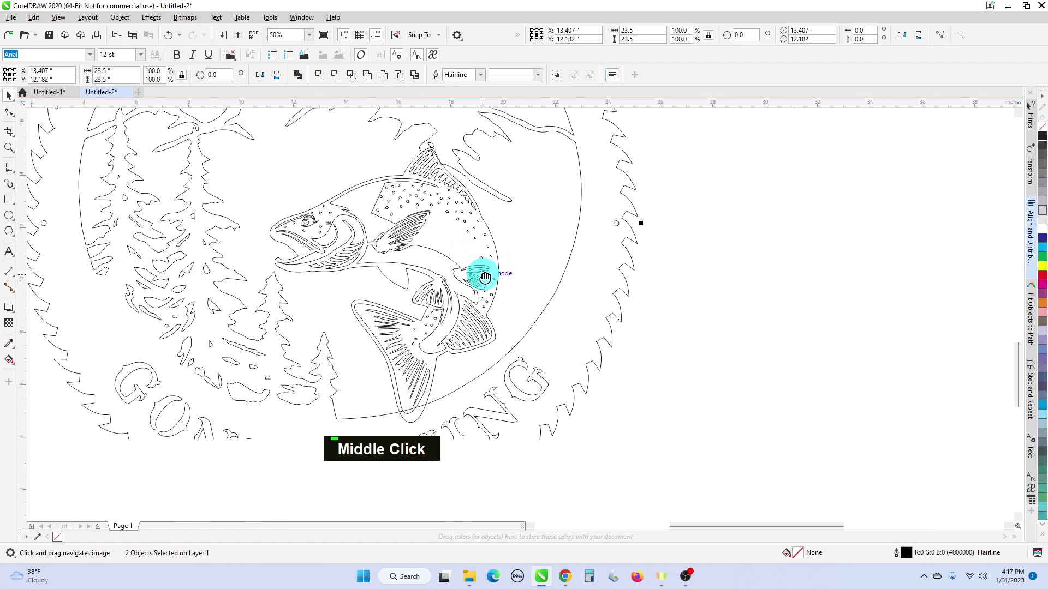
pyautogui.click(320, 79)
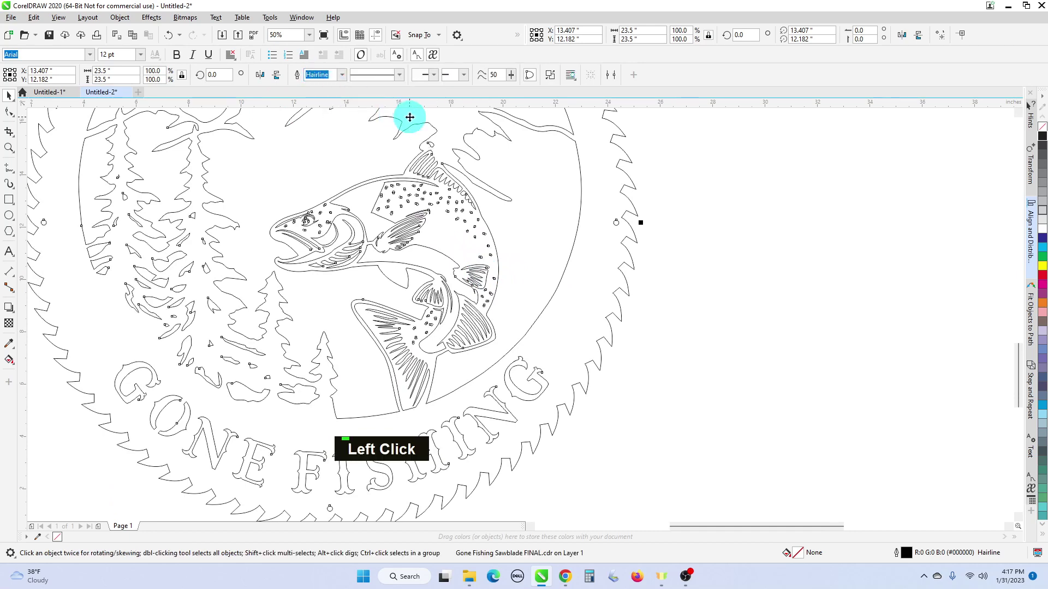
# - Examine the welded outlines where the dorsal fin meets the mountains and where the tail meets the inner circle
pyautogui.scroll(3, 428, 147)
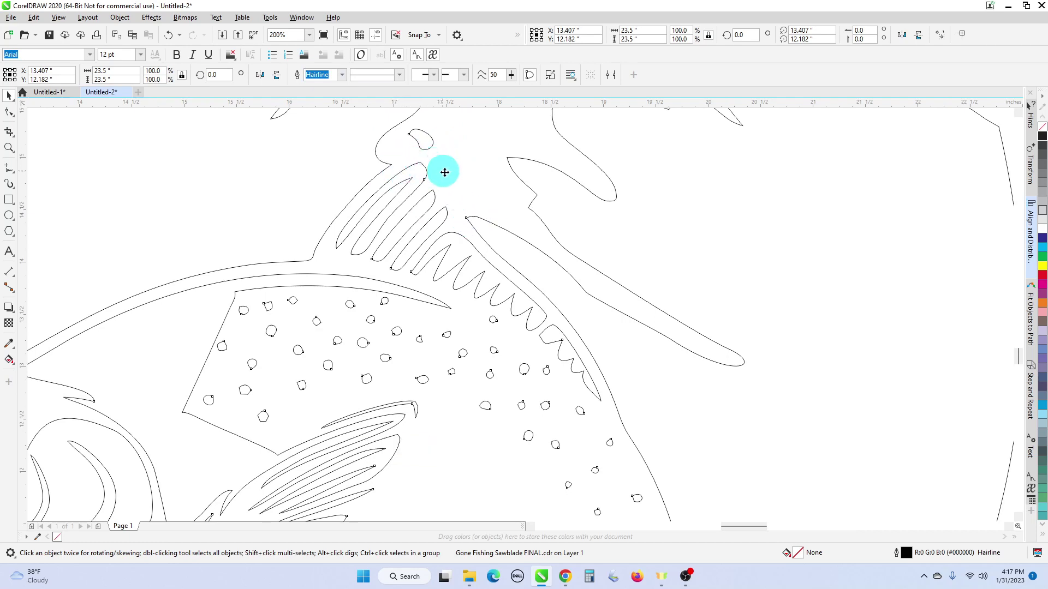
pyautogui.scroll(-1, 469, 178)
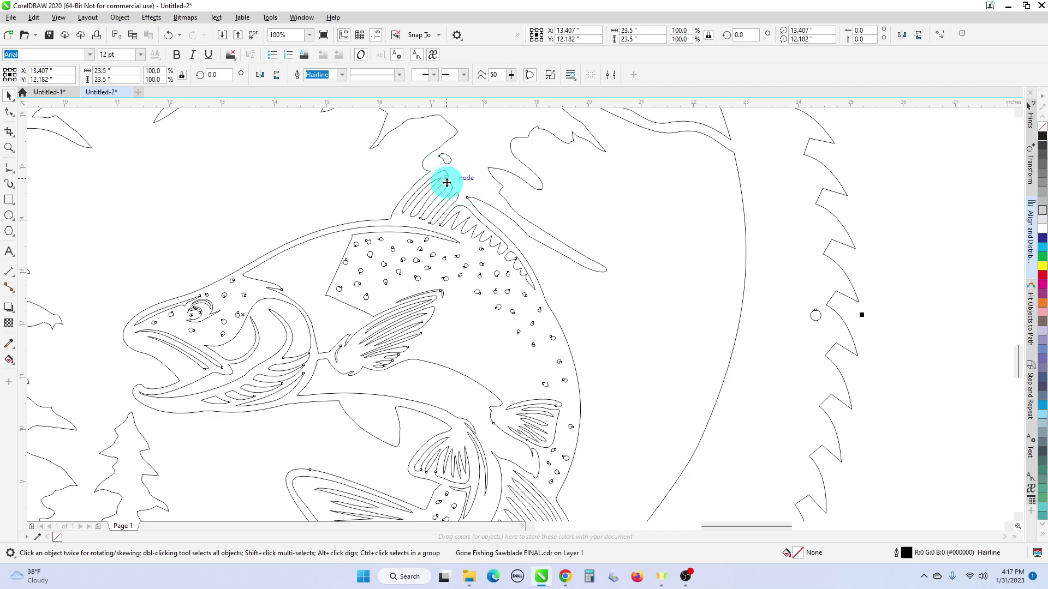
pyautogui.scroll(-1, 470, 185)
pyautogui.scroll(1, 473, 450)
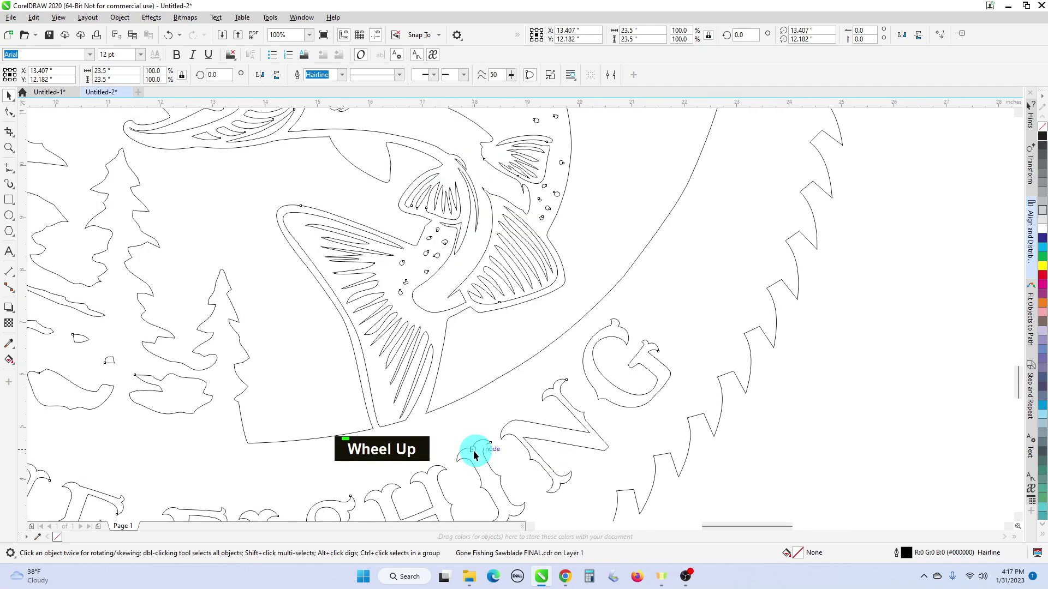
pyautogui.scroll(1, 458, 450)
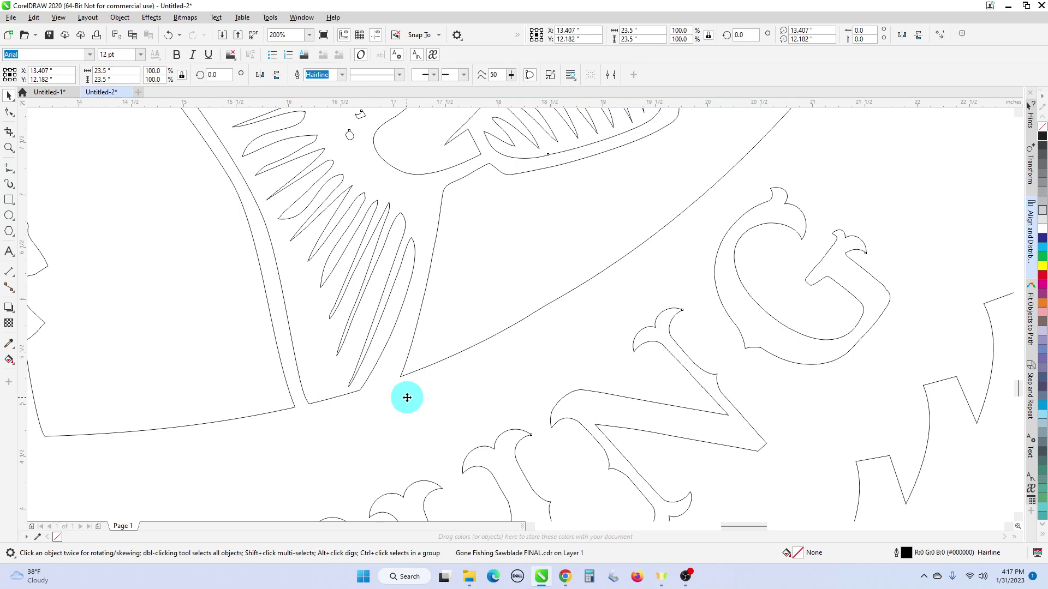
pyautogui.scroll(-2, 407, 398)
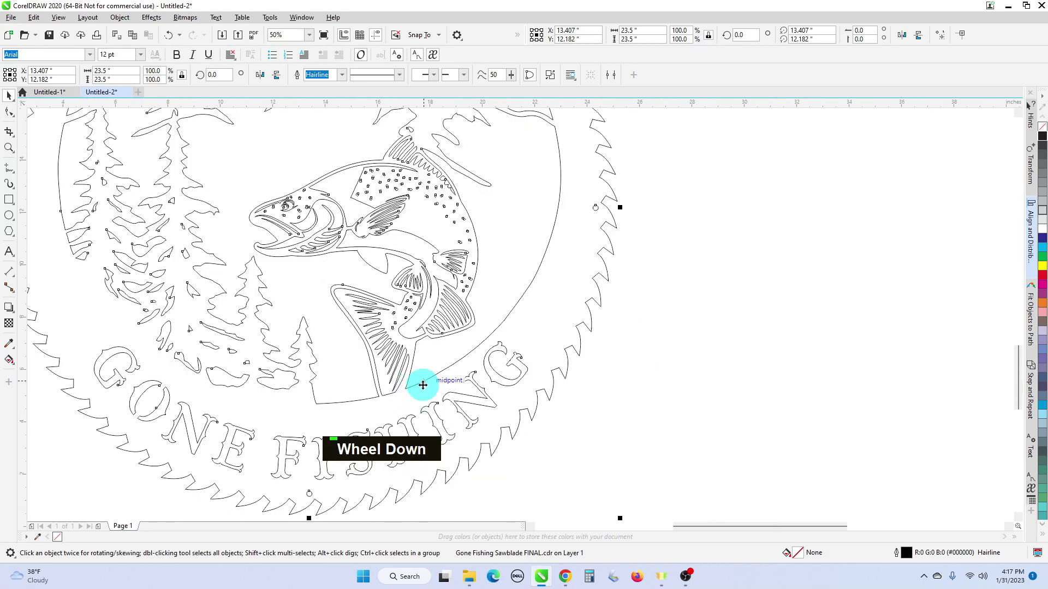
pyautogui.scroll(1, 423, 385)
pyautogui.scroll(-2, 422, 382)
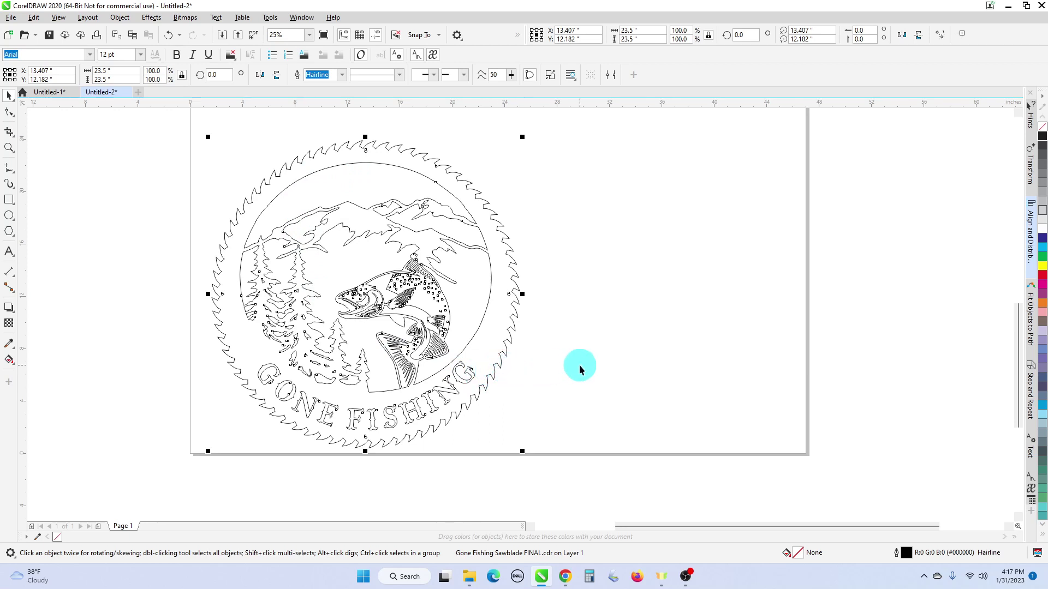
# - Fill the welded saw-blade design with solid black and inspect the trout for thin areas
pyautogui.click(1042, 136)
pyautogui.scroll(4, 479, 329)
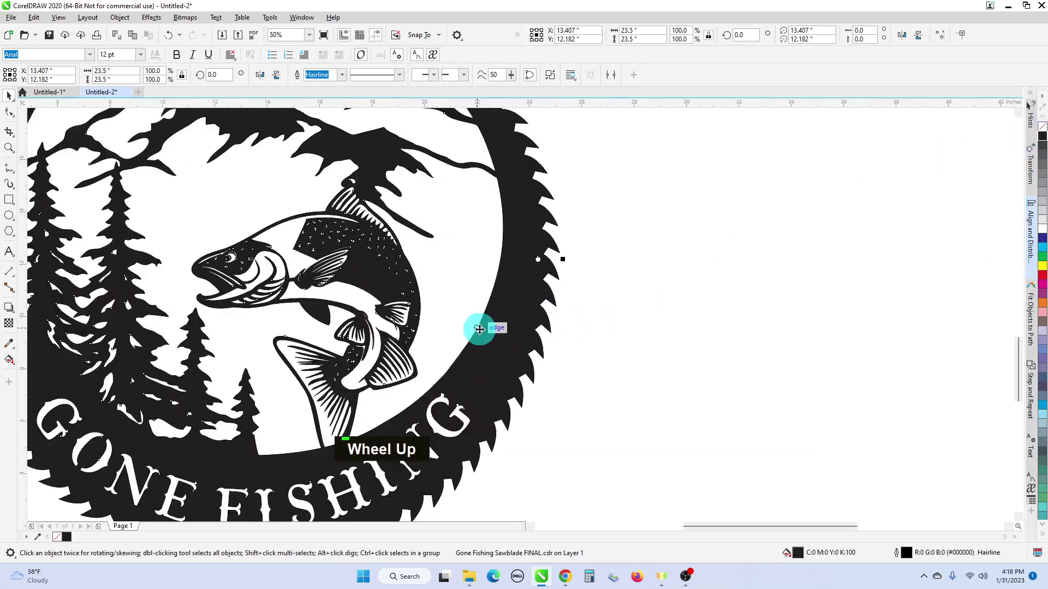
pyautogui.scroll(-4, 487, 328)
pyautogui.scroll(5, 388, 300)
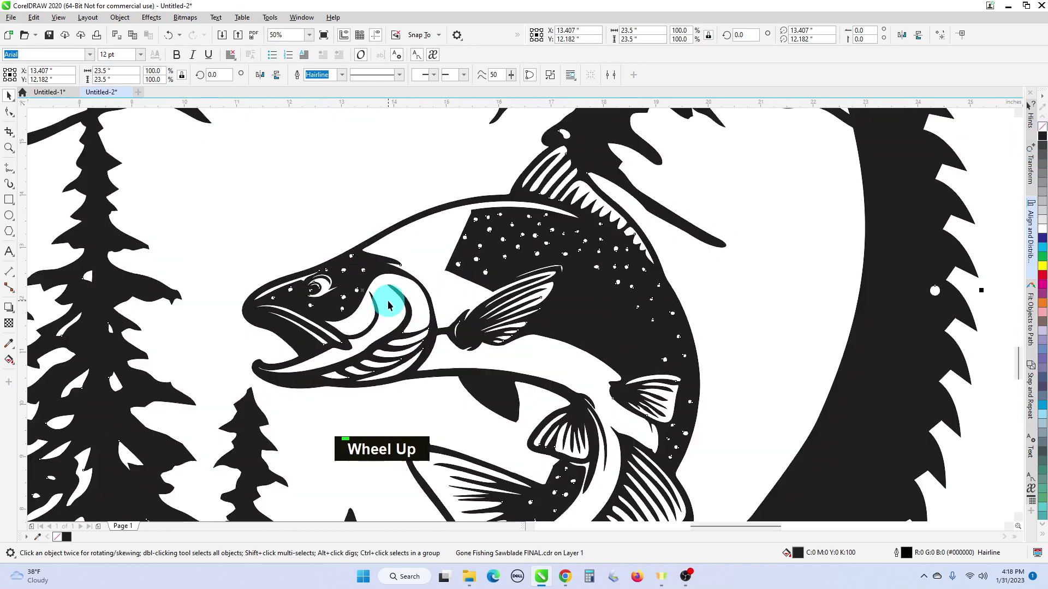
pyautogui.scroll(-1, 424, 294)
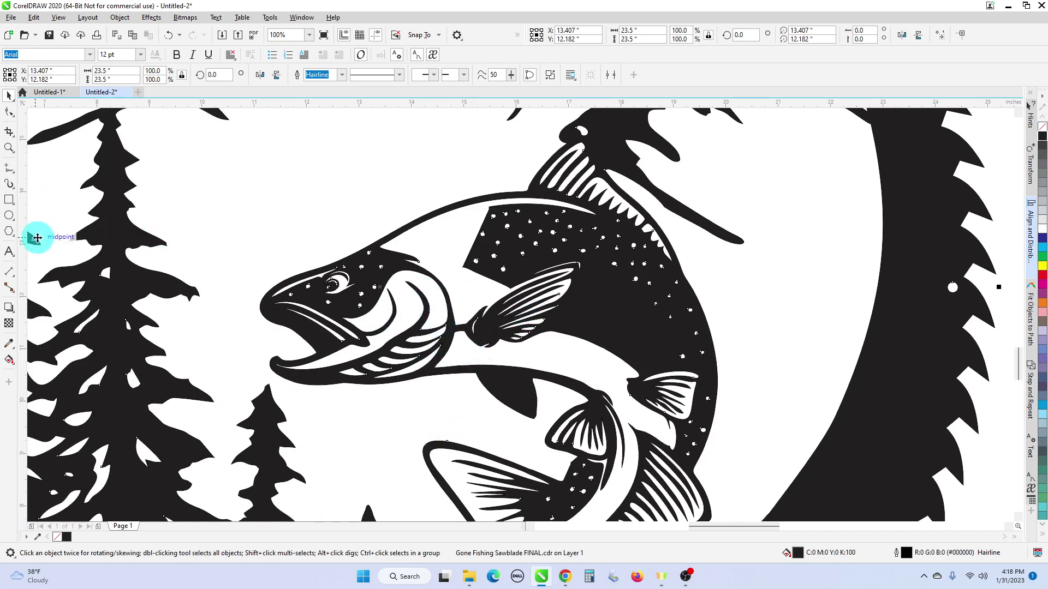
# - Measure the thickness of the thin curved line on the trout's cheek with a parallel dimension, then delete the dimension
pyautogui.click(11, 275)
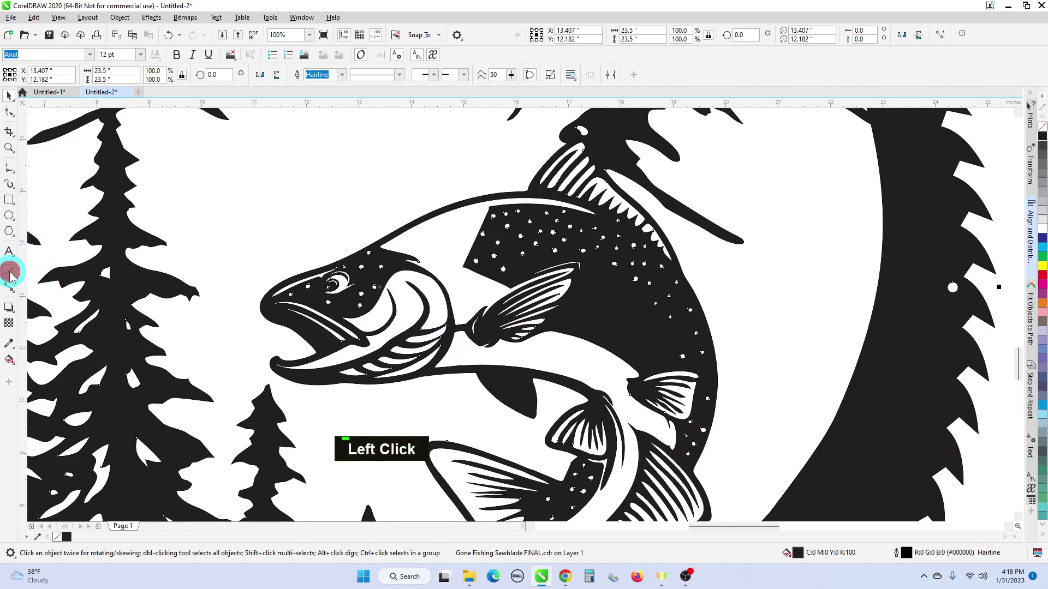
pyautogui.scroll(1, 393, 323)
pyautogui.scroll(2, 393, 324)
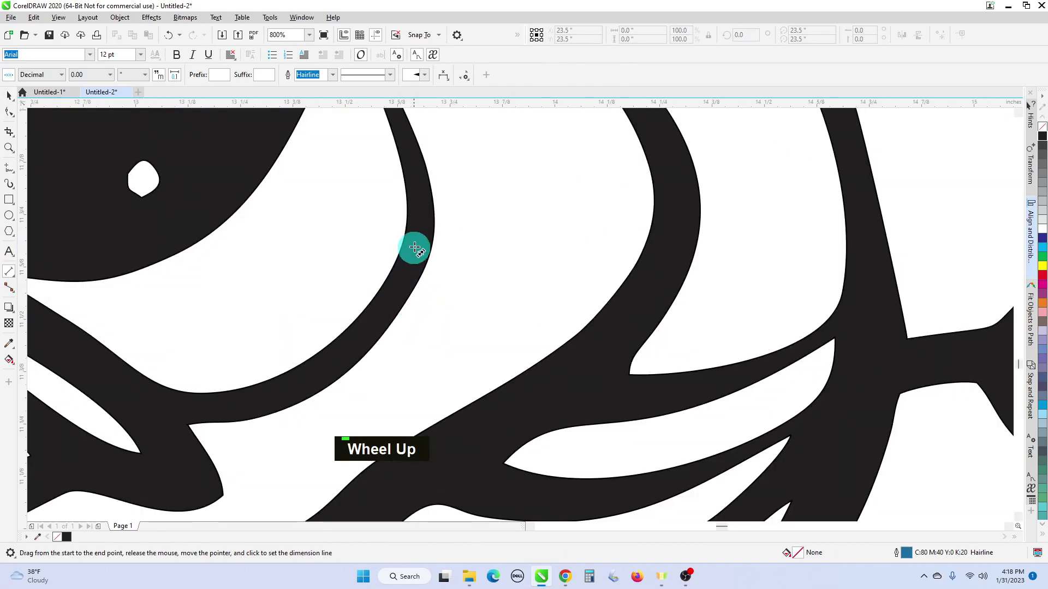
pyautogui.moveTo(409, 227); pyautogui.dragTo(420, 230)
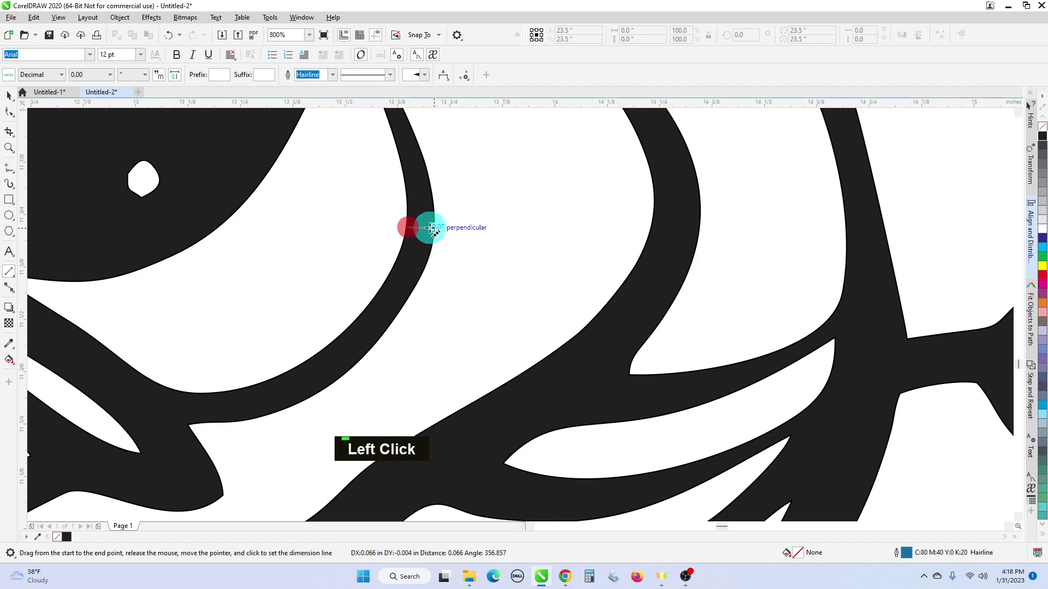
pyautogui.click(435, 227)
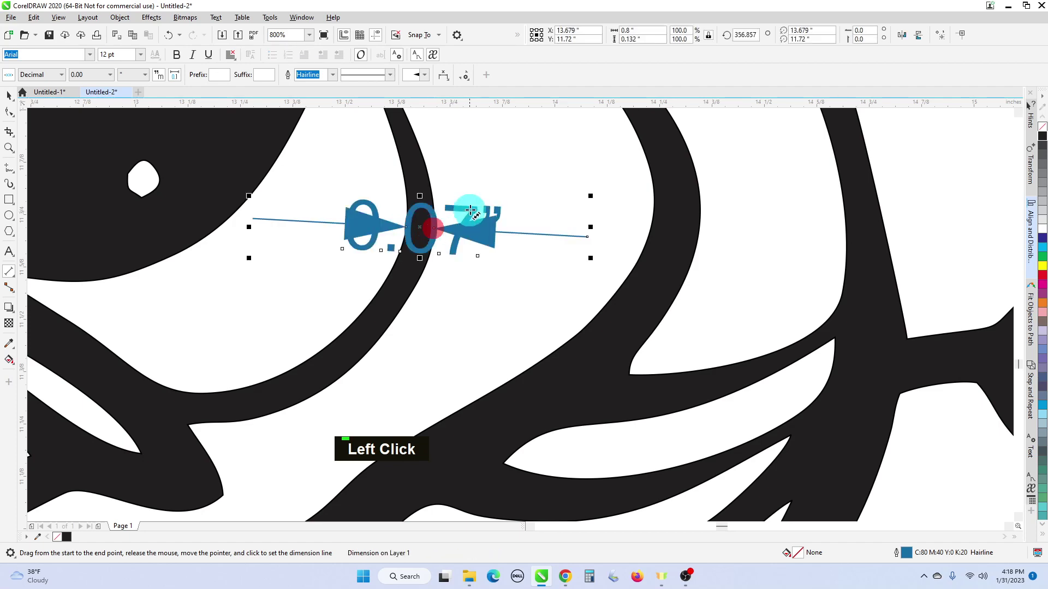
pyautogui.scroll(-2, 443, 224)
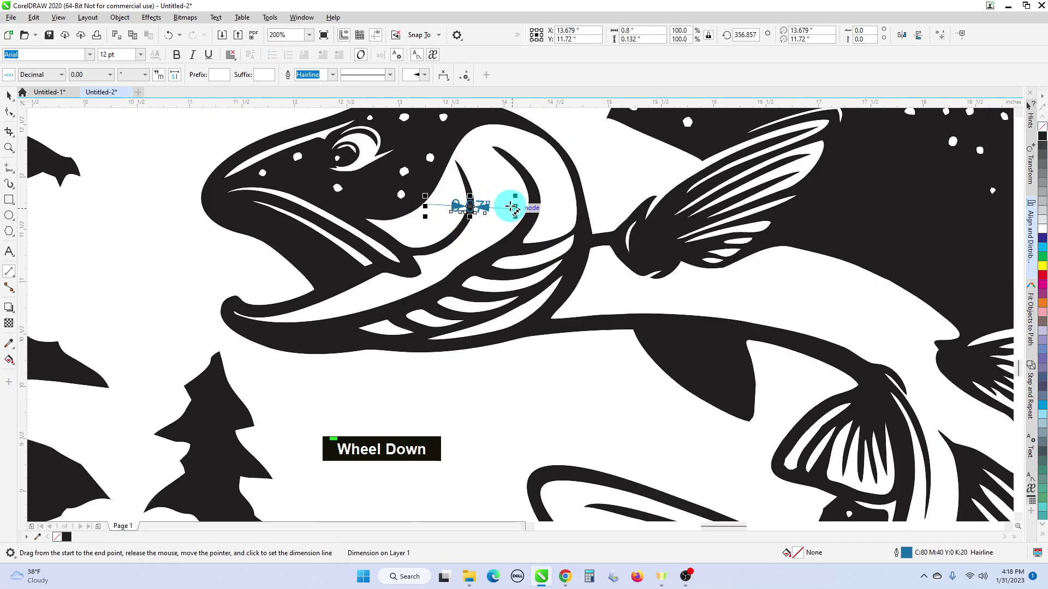
pyautogui.press('Delete')
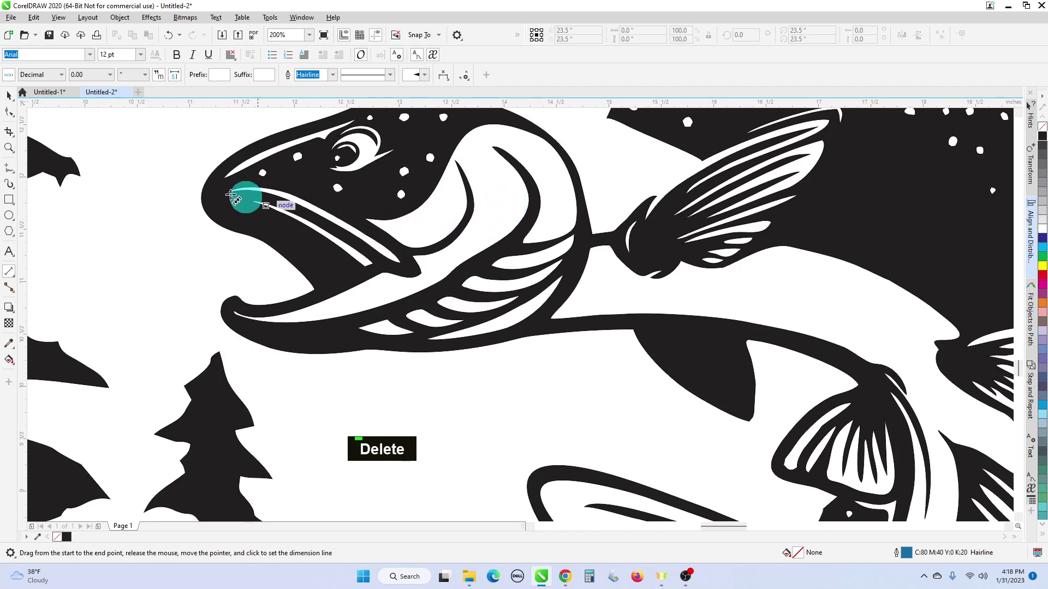
# - Thicken the thin curved cheek line by moving the nodes along its outer edge outward
pyautogui.click(15, 113)
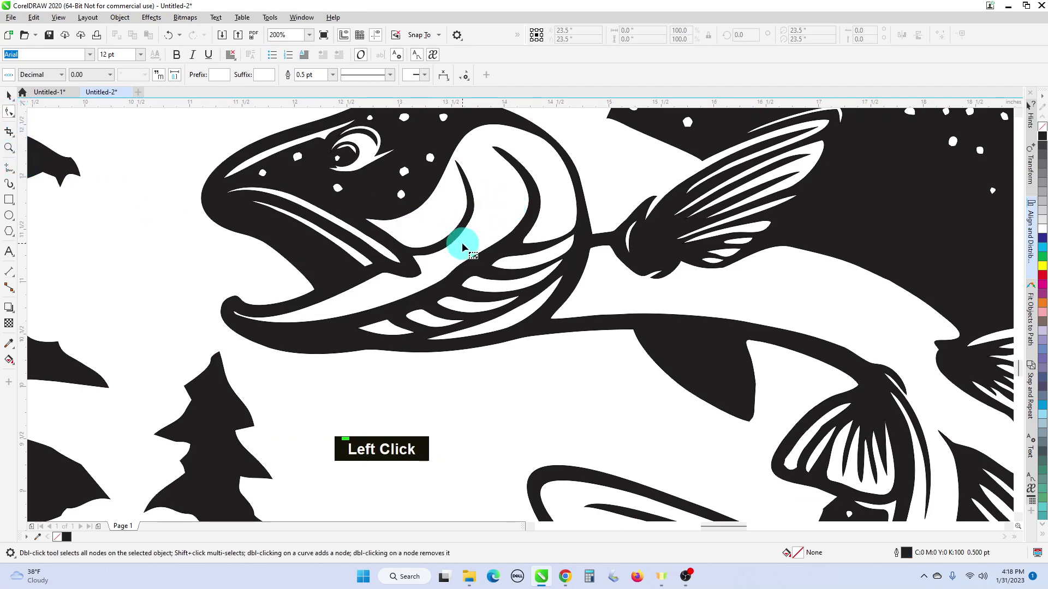
pyautogui.click(458, 239)
pyautogui.scroll(1, 463, 247)
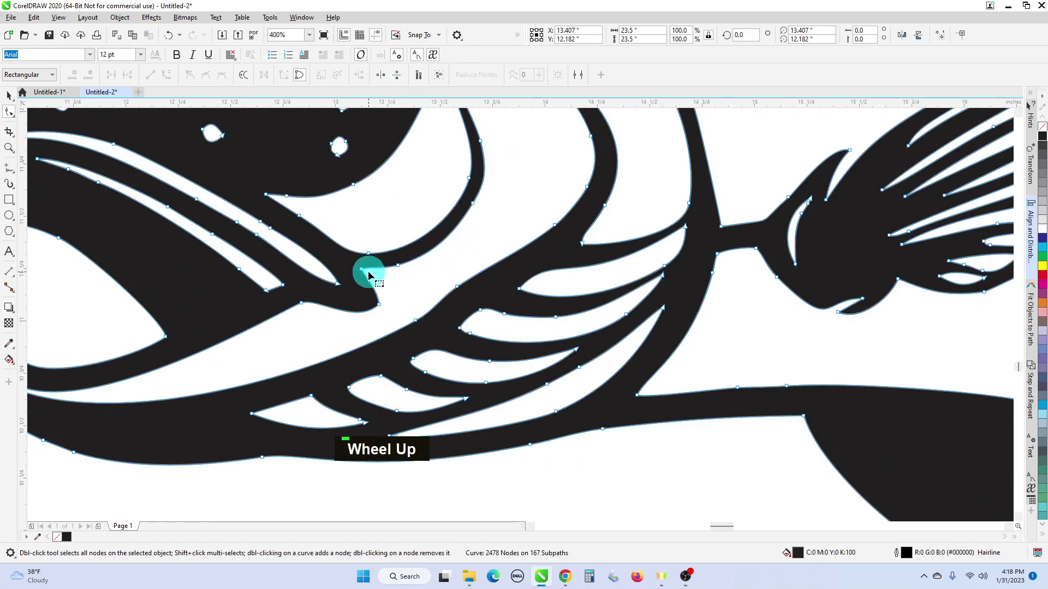
pyautogui.moveTo(362, 271); pyautogui.dragTo(498, 182)
pyautogui.middleClick(483, 180)
pyautogui.scroll(1, 487, 178)
pyautogui.scroll(-1, 500, 188)
pyautogui.scroll(-1, 522, 228)
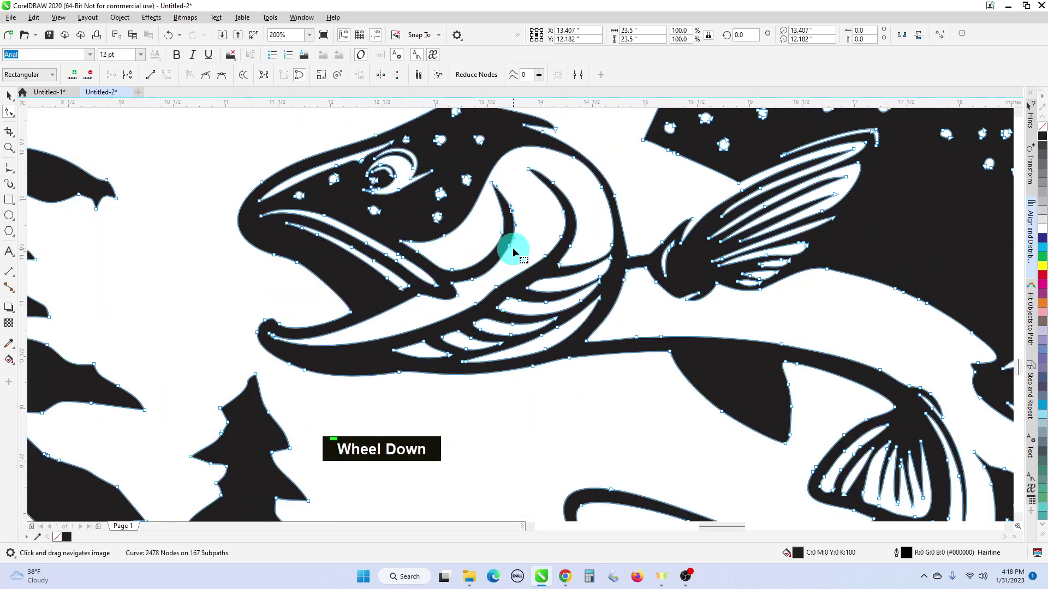
# - Adjust the node on the outer bend of the cheek line to smooth its thickened edge
pyautogui.click(510, 246)
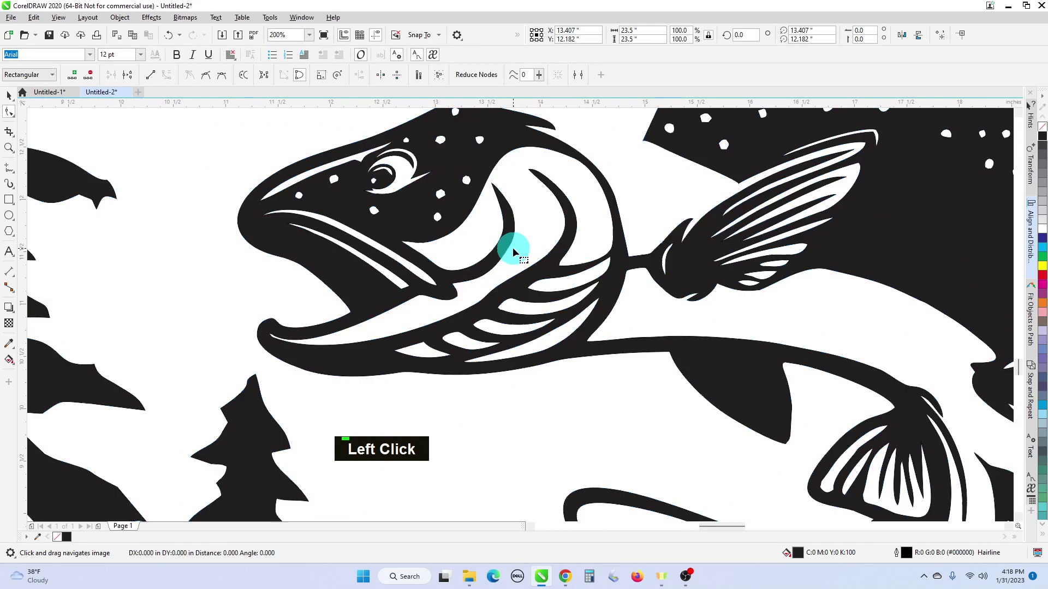
pyautogui.scroll(2, 510, 246)
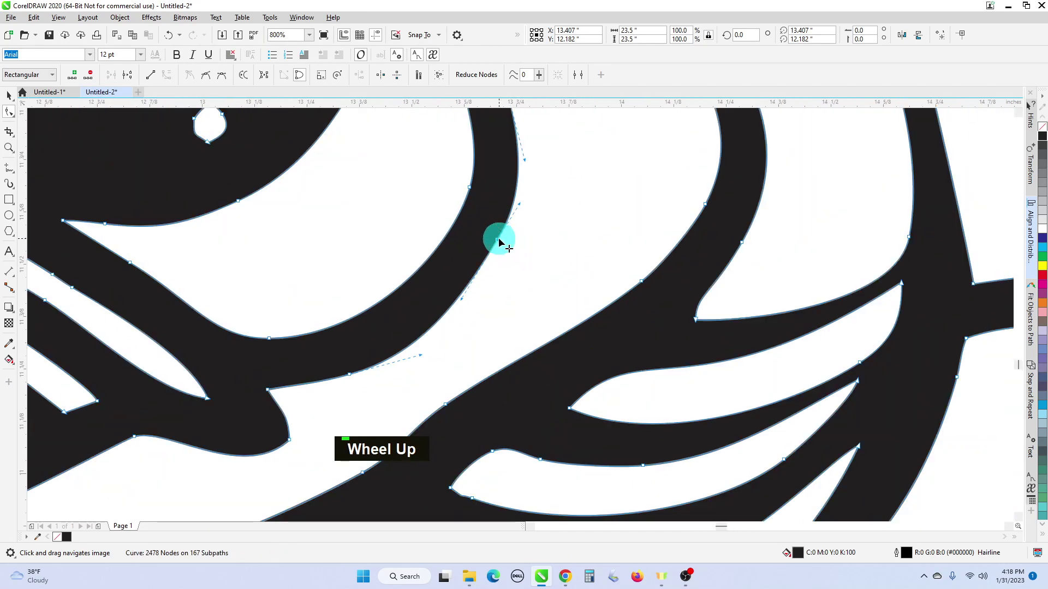
pyautogui.click(499, 240)
pyautogui.scroll(-1, 506, 244)
pyautogui.scroll(-2, 507, 244)
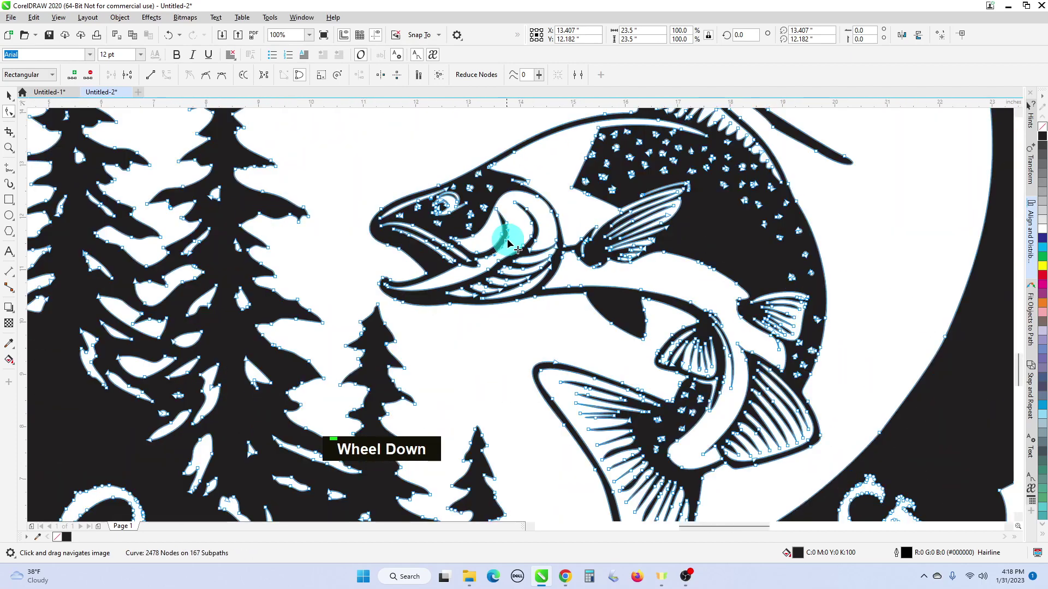
pyautogui.scroll(1, 494, 234)
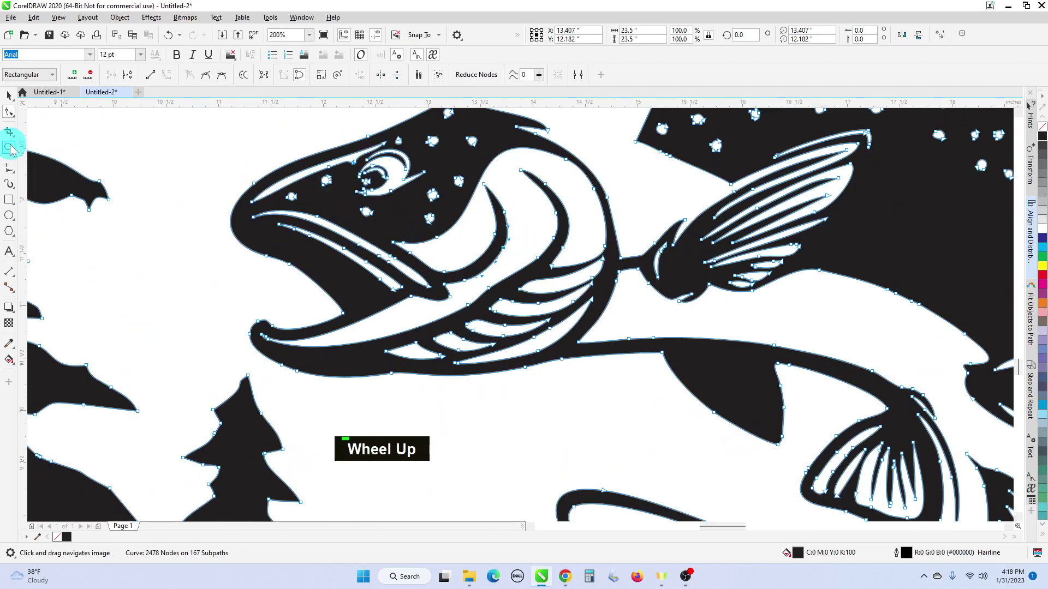
# - Measure the thickened cheek line across its bend, then delete the dimension
pyautogui.click(9, 271)
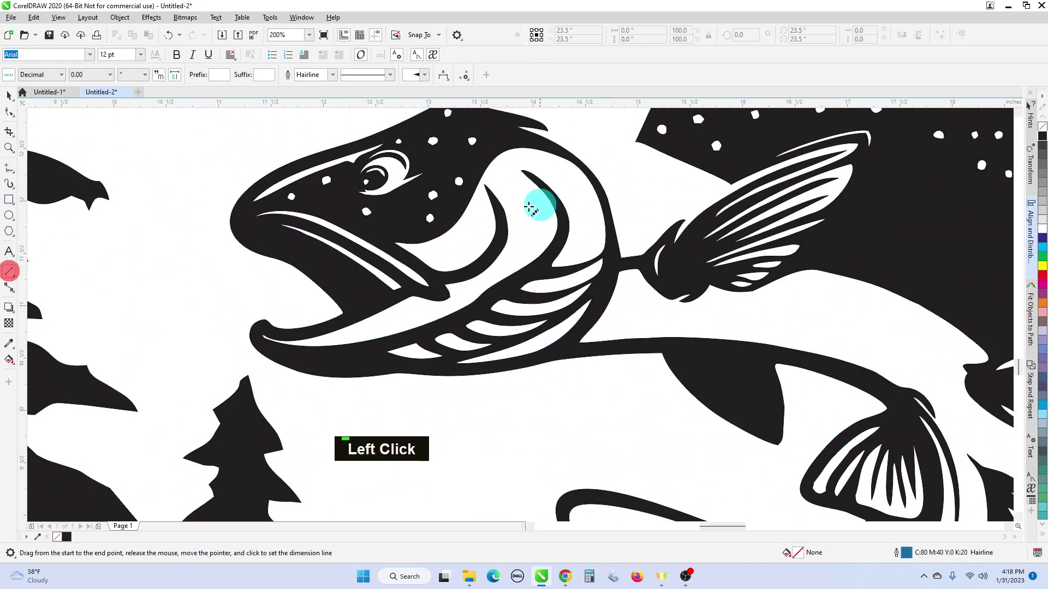
pyautogui.scroll(1, 487, 246)
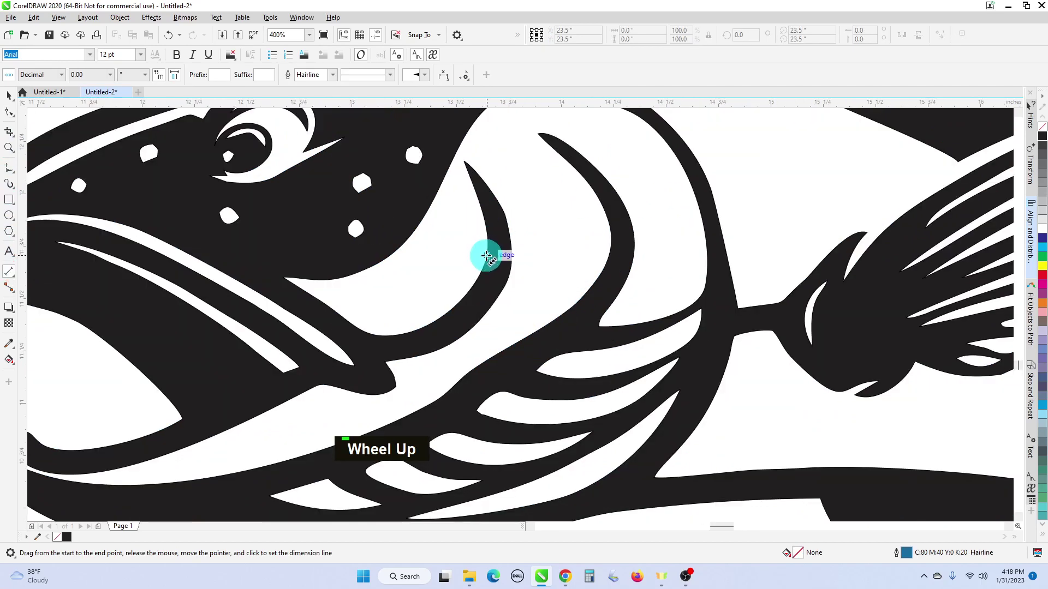
pyautogui.moveTo(486, 255); pyautogui.dragTo(511, 255)
pyautogui.click(510, 256)
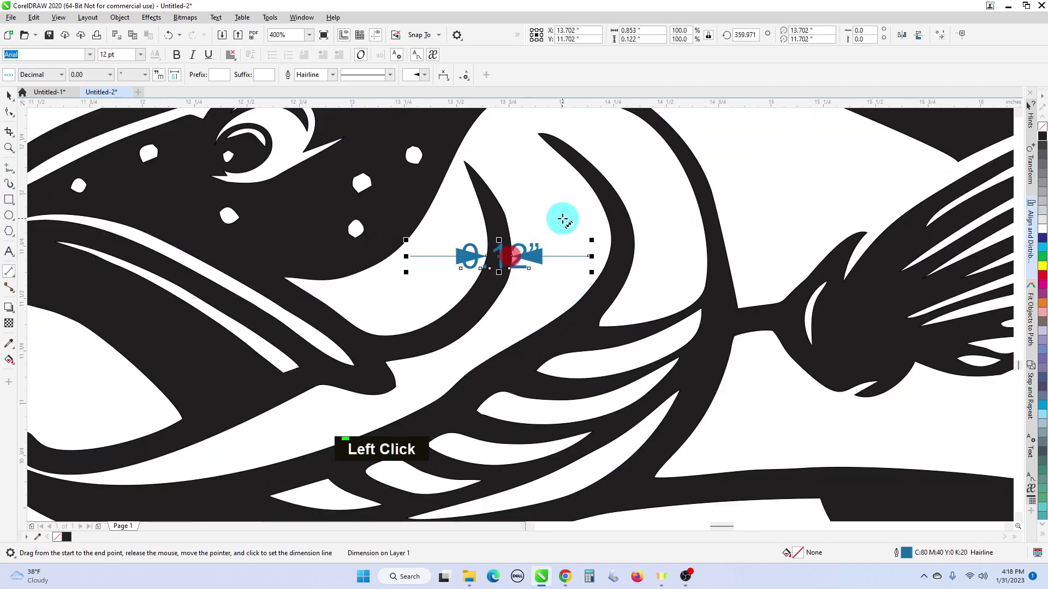
pyautogui.press('Delete')
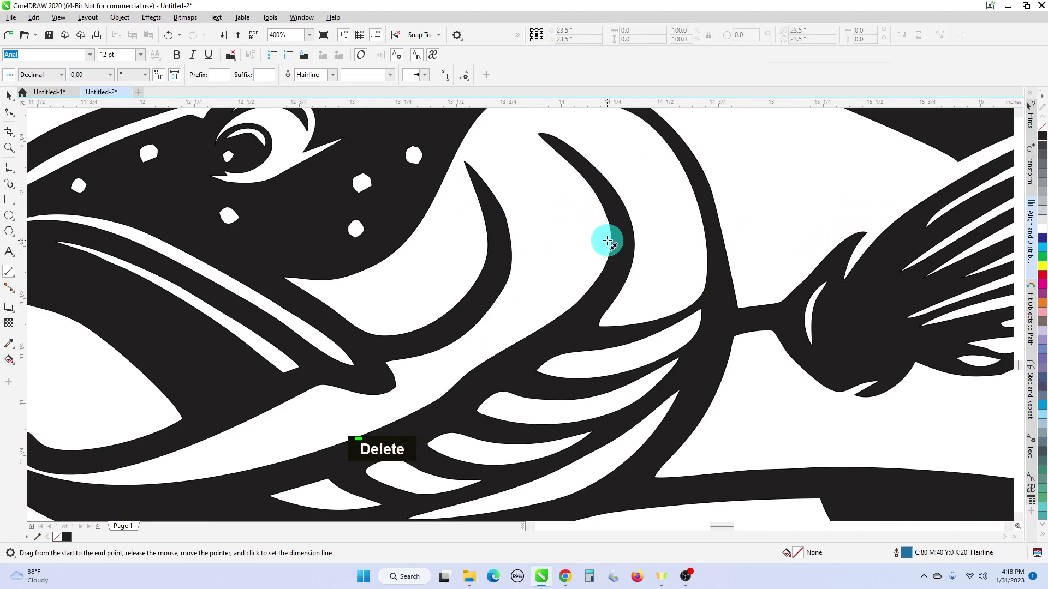
# - Measure the thickness of the neighbouring curved gill line, then delete the dimension
pyautogui.moveTo(610, 240); pyautogui.dragTo(631, 243)
pyautogui.click(632, 244)
pyautogui.press('Delete')
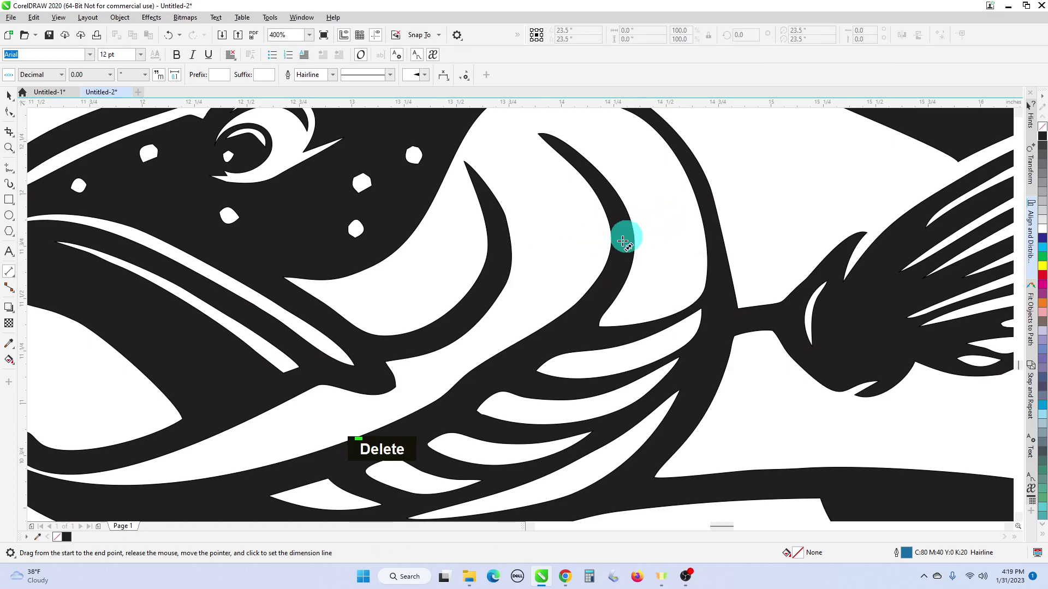
# - Measure the narrow strip where the uppermost gill stripe joins the rear edge of the gill cover
pyautogui.scroll(-2, 580, 152)
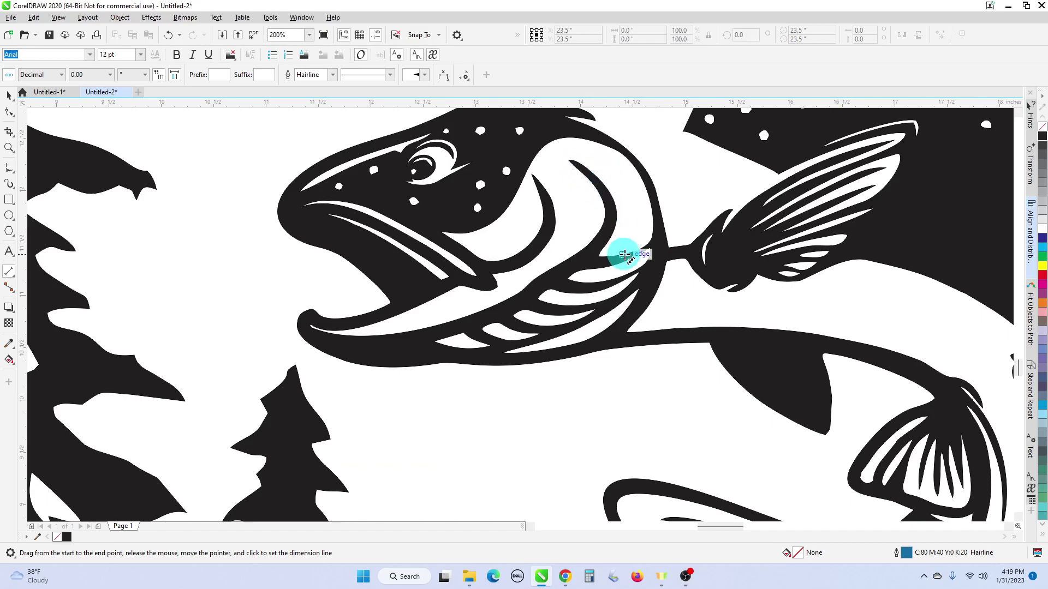
pyautogui.scroll(2, 628, 240)
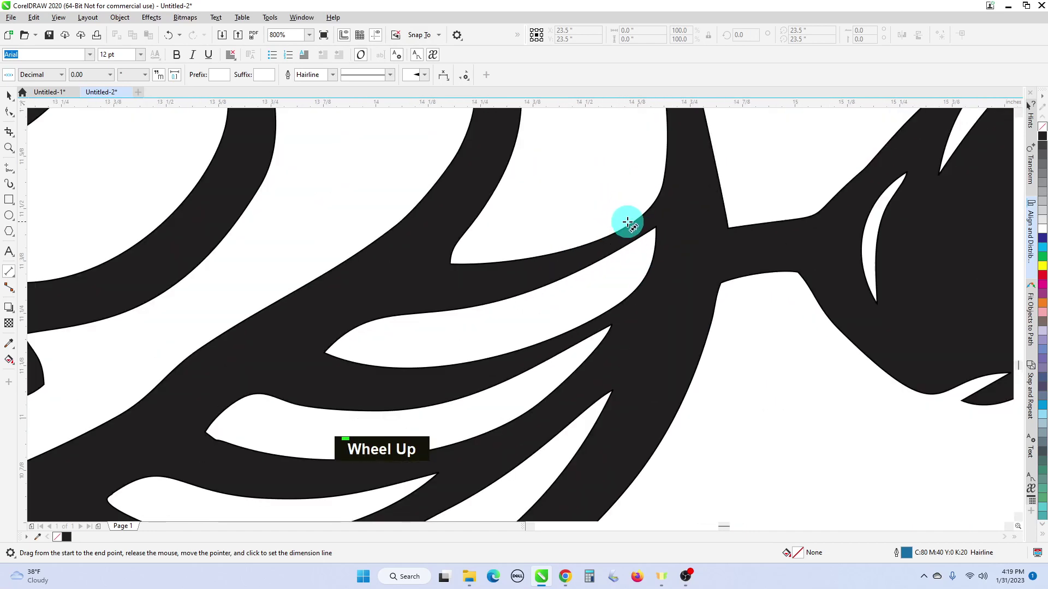
pyautogui.moveTo(629, 224); pyautogui.dragTo(633, 239)
pyautogui.click(633, 239)
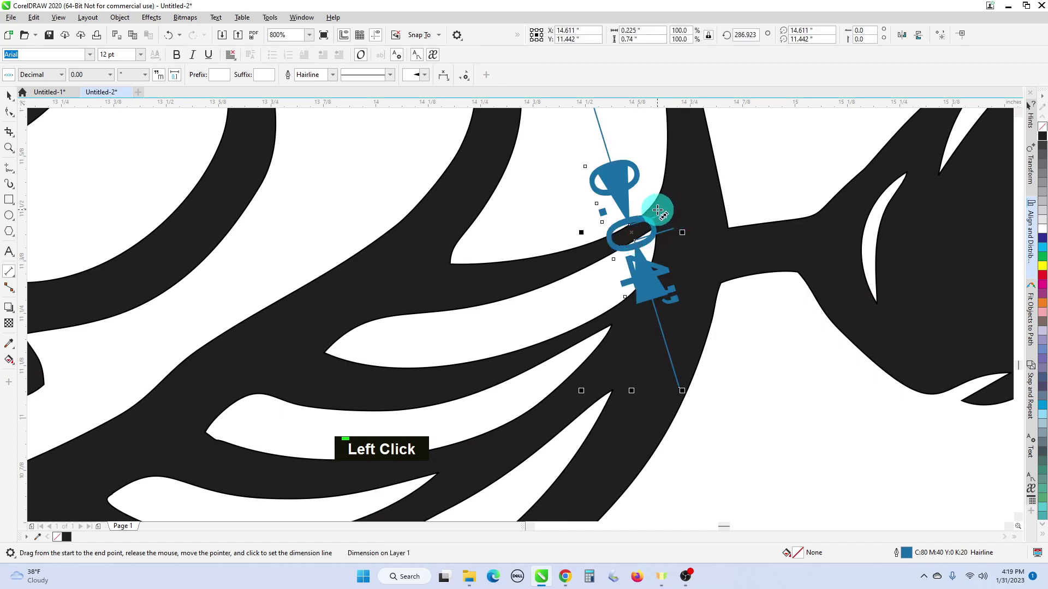
# - Delete the dimension, then shift the uppermost gill stripe's tip node down and the opening's corner node above it up to widen the strip between them
pyautogui.press('Delete')
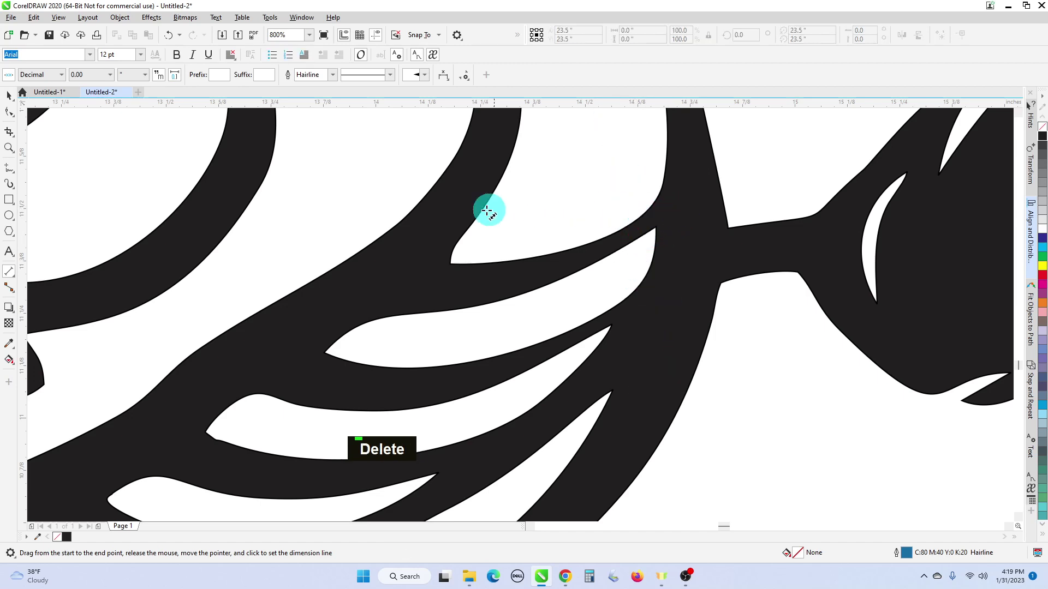
pyautogui.click(11, 113)
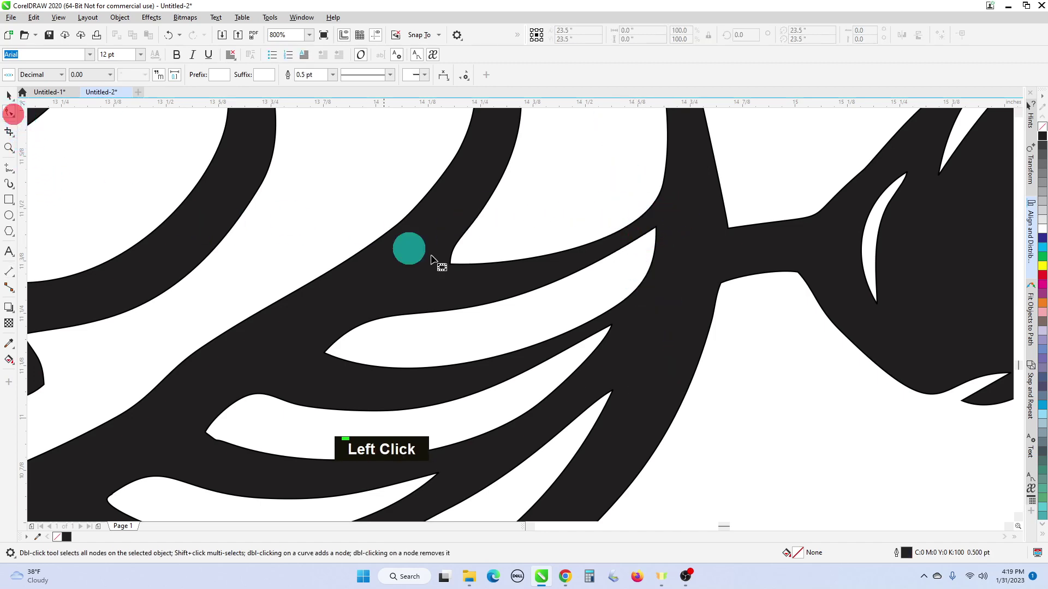
pyautogui.click(628, 243)
pyautogui.moveTo(657, 234); pyautogui.dragTo(652, 249)
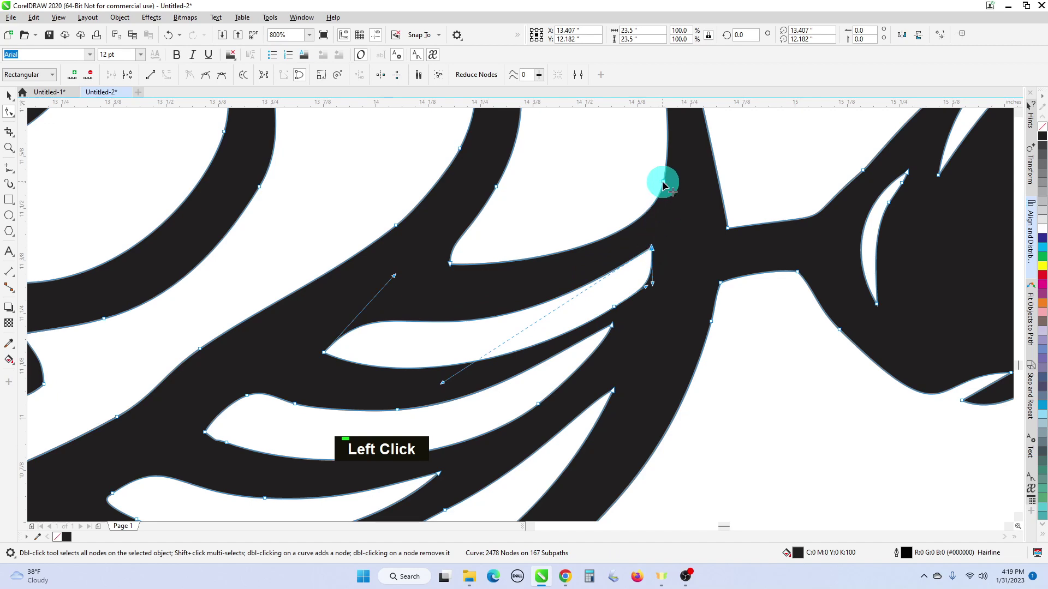
pyautogui.moveTo(664, 180); pyautogui.dragTo(662, 166)
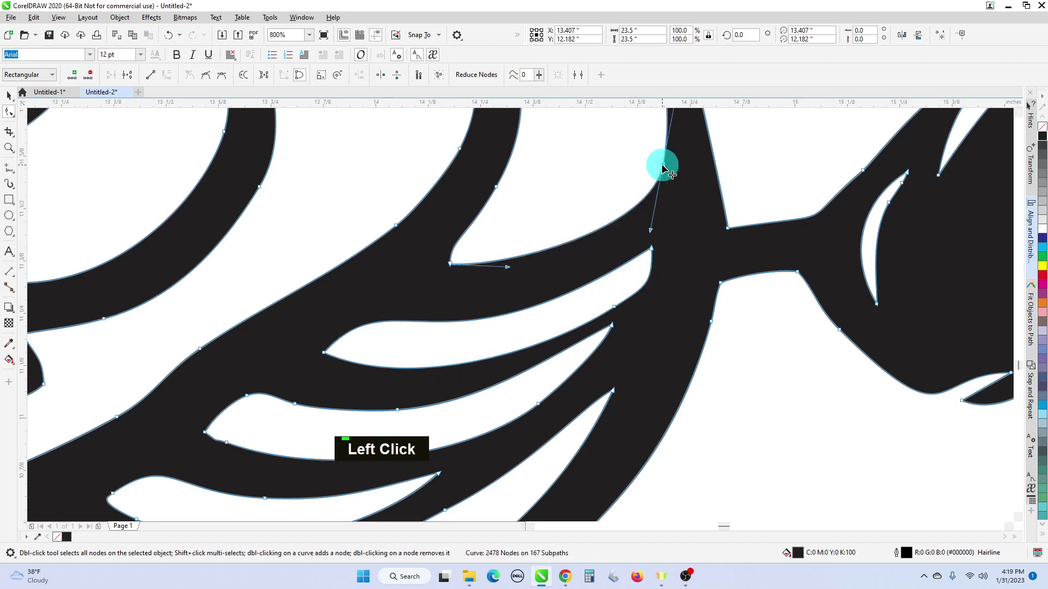
# - Measure the widened strip above the uppermost gill stripe's tip, then delete the dimension
pyautogui.scroll(-2, 665, 202)
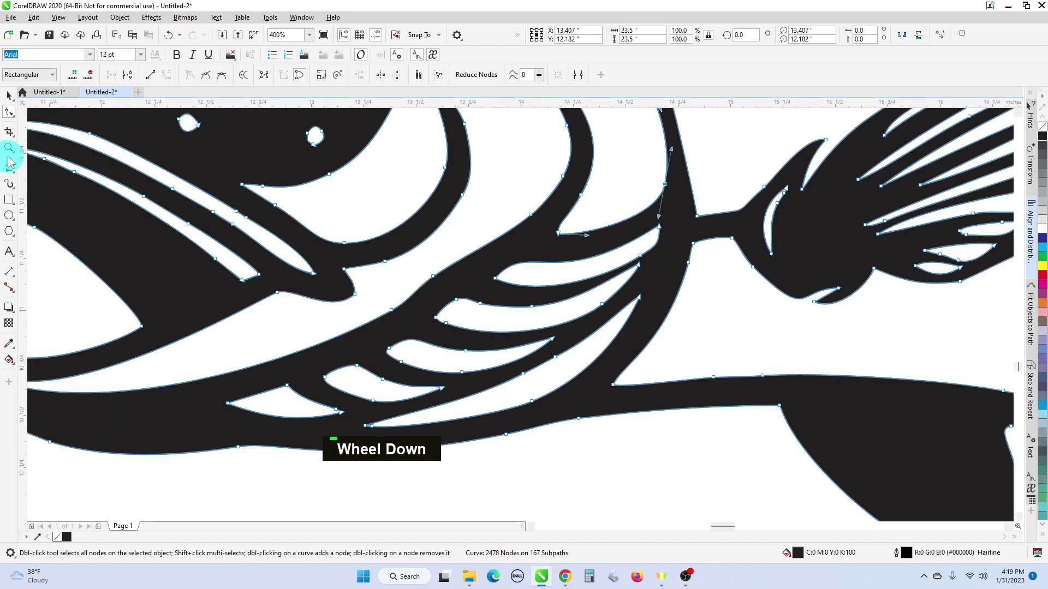
pyautogui.click(9, 272)
pyautogui.scroll(1, 681, 238)
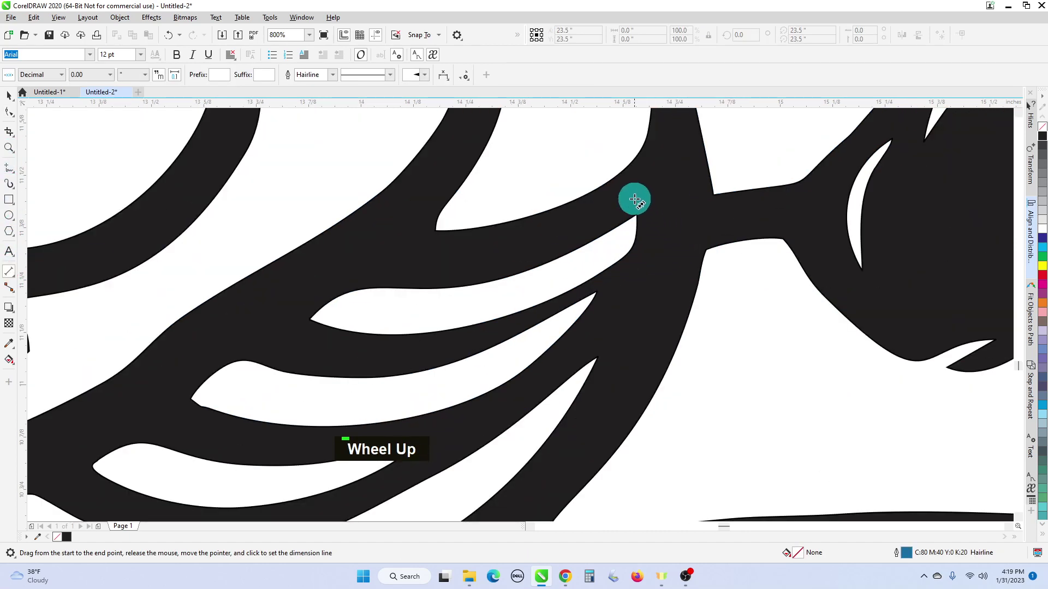
pyautogui.moveTo(617, 178); pyautogui.dragTo(626, 220)
pyautogui.click(661, 209)
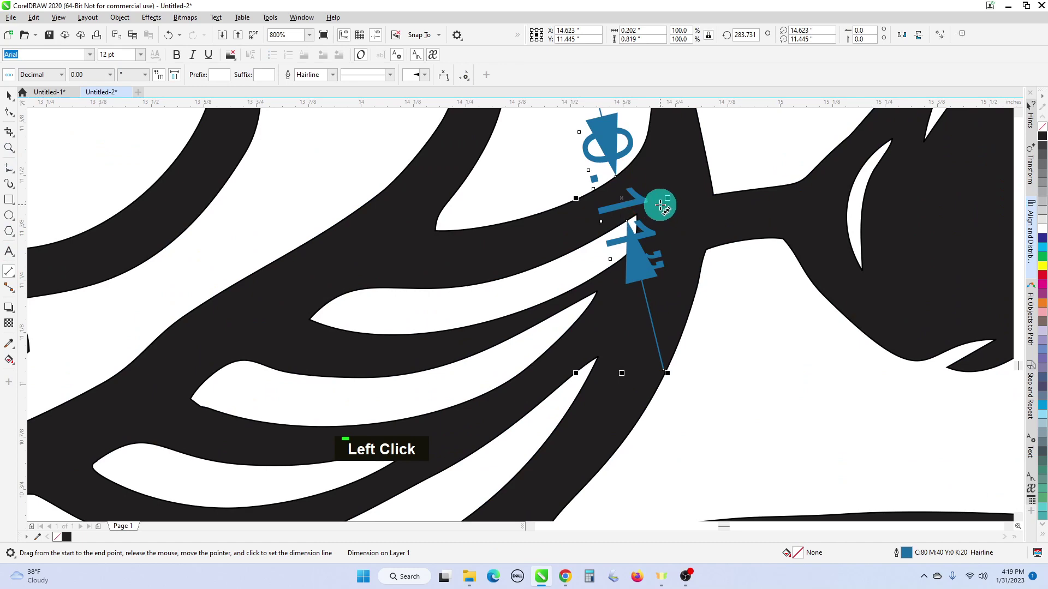
pyautogui.press('Delete')
# - Examine the trout's head, fins and tail and the complete saw-blade design, then switch to the Untitled-1 document
pyautogui.scroll(-1, 589, 303)
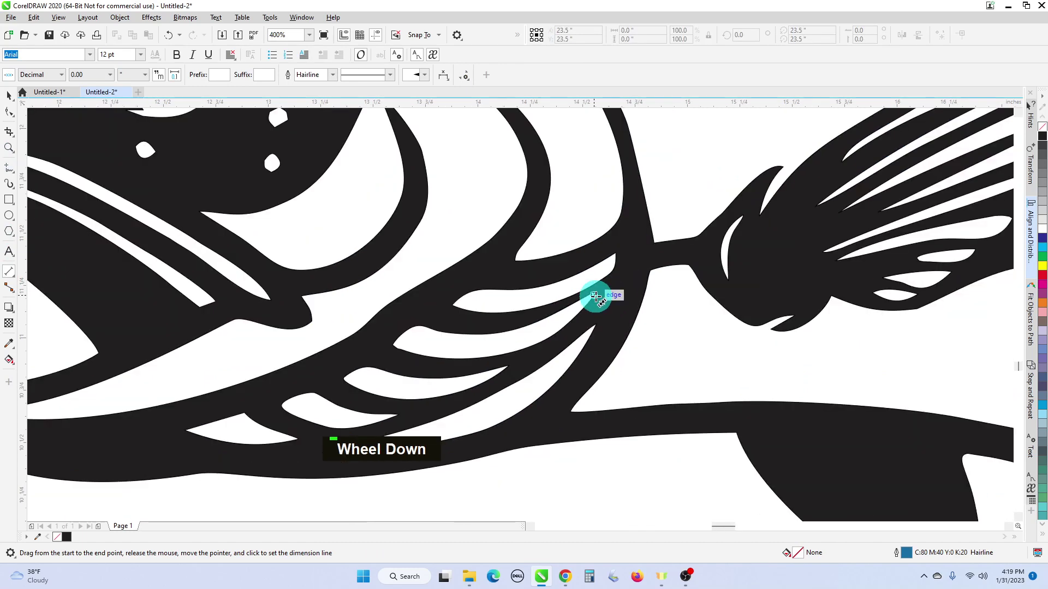
pyautogui.scroll(-1, 451, 381)
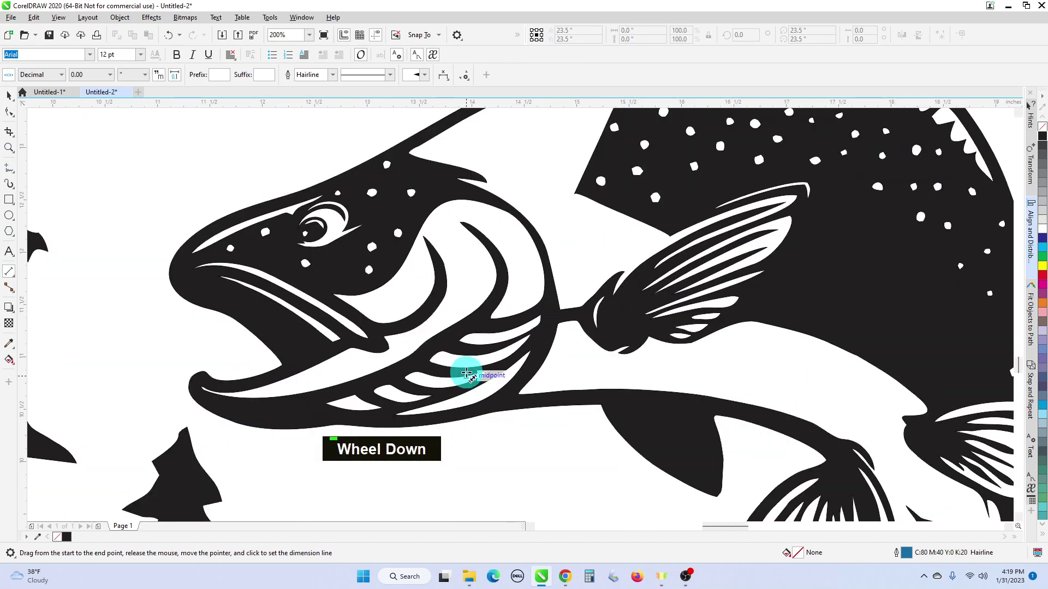
pyautogui.scroll(-1, 739, 227)
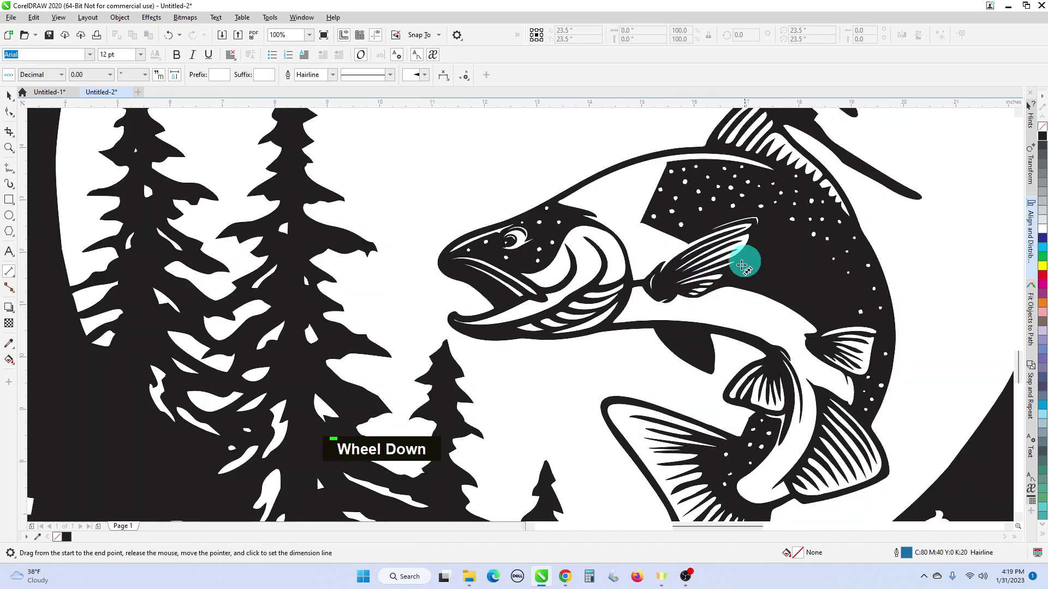
pyautogui.scroll(-1, 706, 289)
pyautogui.scroll(2, 731, 338)
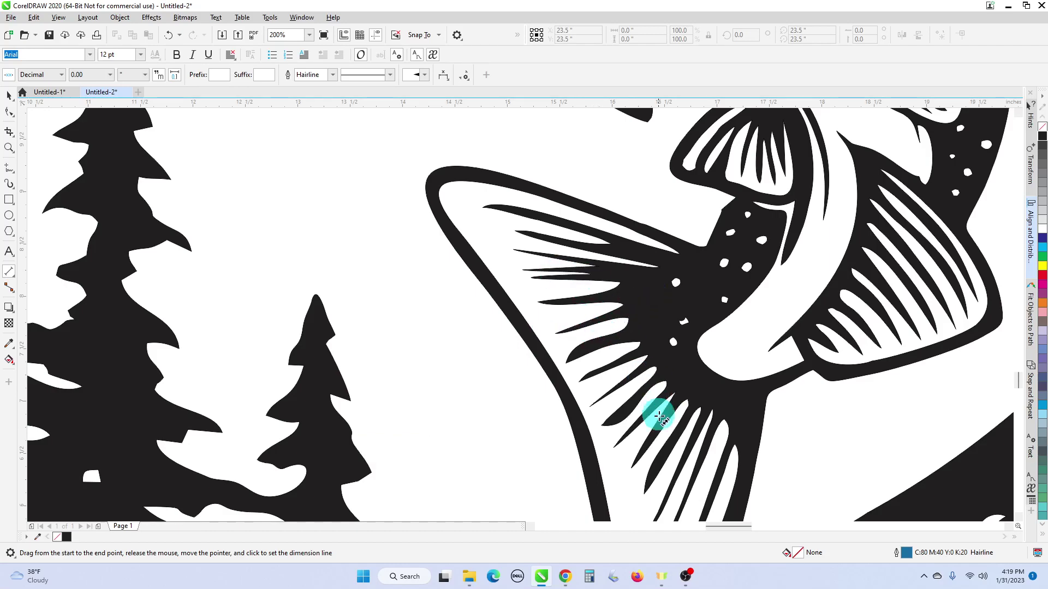
pyautogui.scroll(-1, 698, 431)
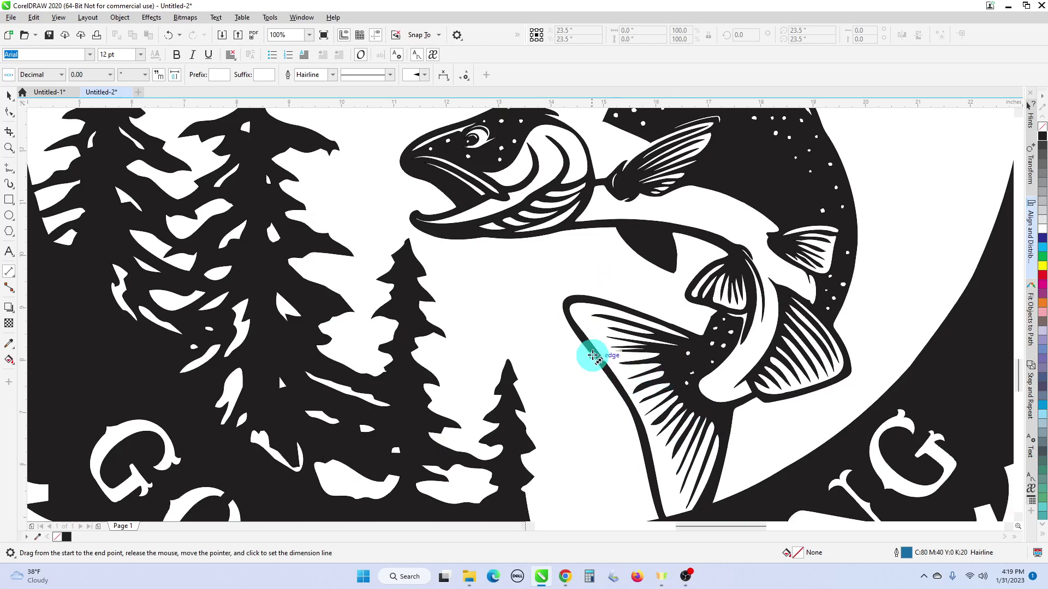
pyautogui.scroll(-1, 627, 320)
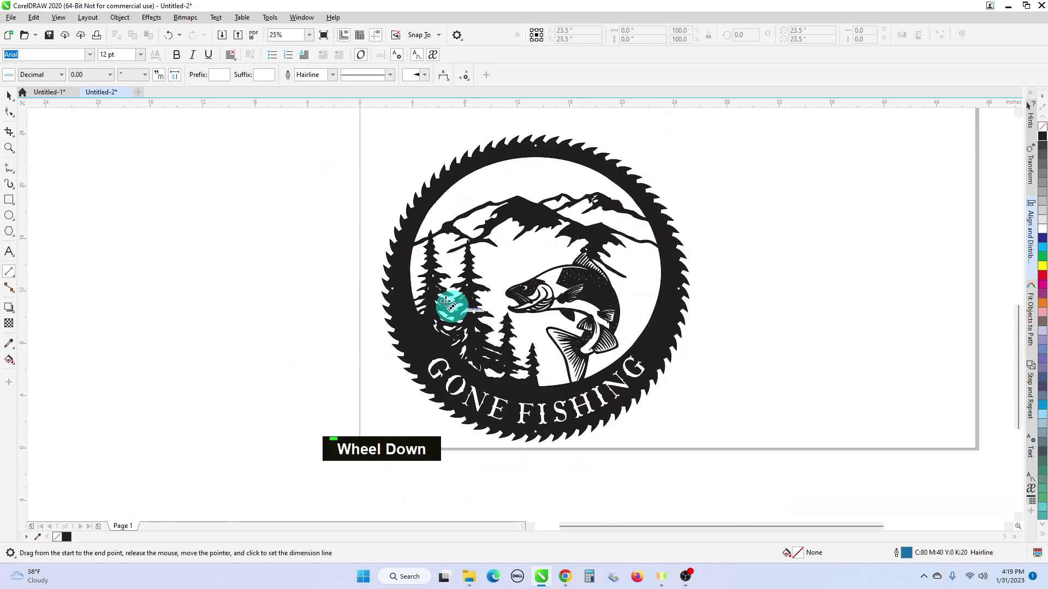
pyautogui.scroll(-1, 220, 150)
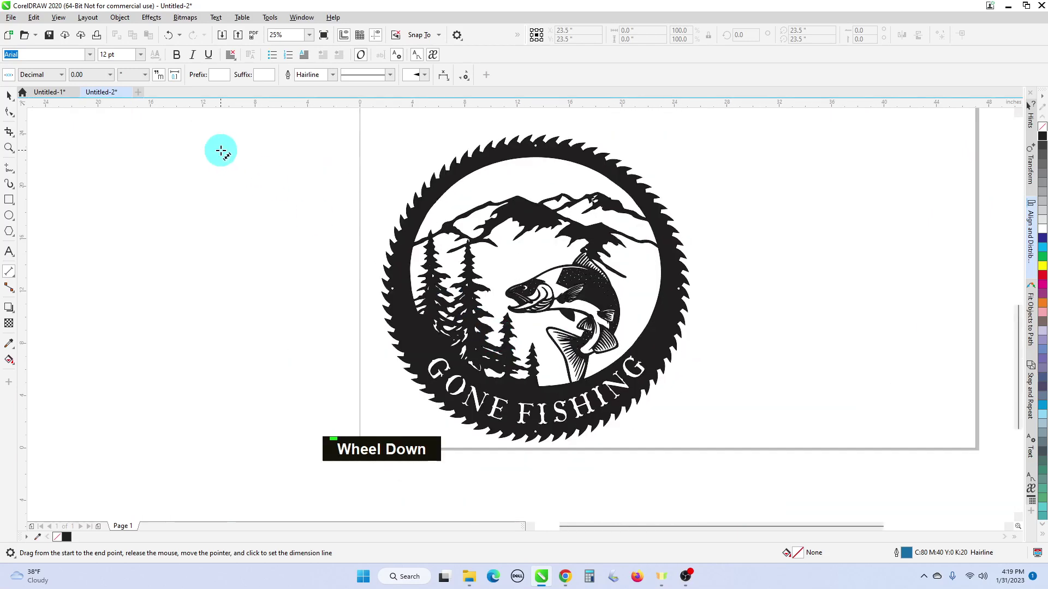
pyautogui.click(48, 91)
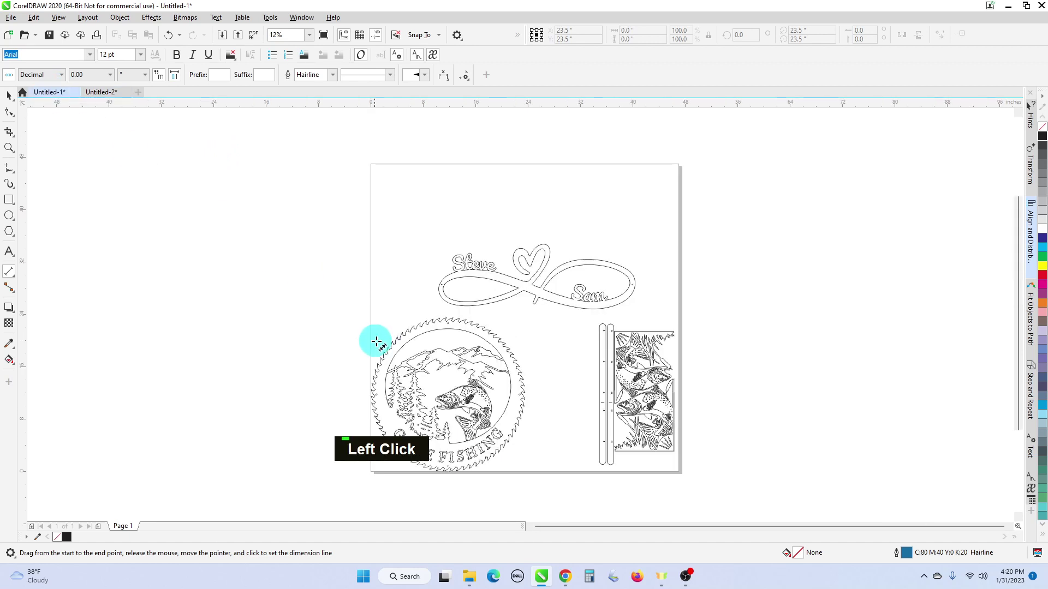
pyautogui.moveTo(341, 309); pyautogui.dragTo(325, 447)
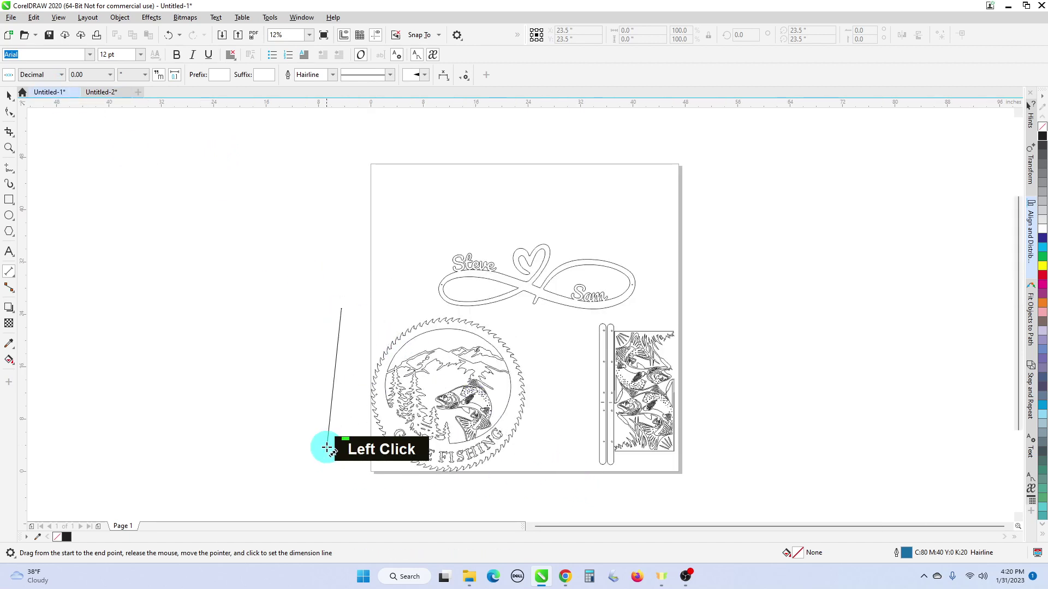
pyautogui.click(326, 447)
pyautogui.press('Delete')
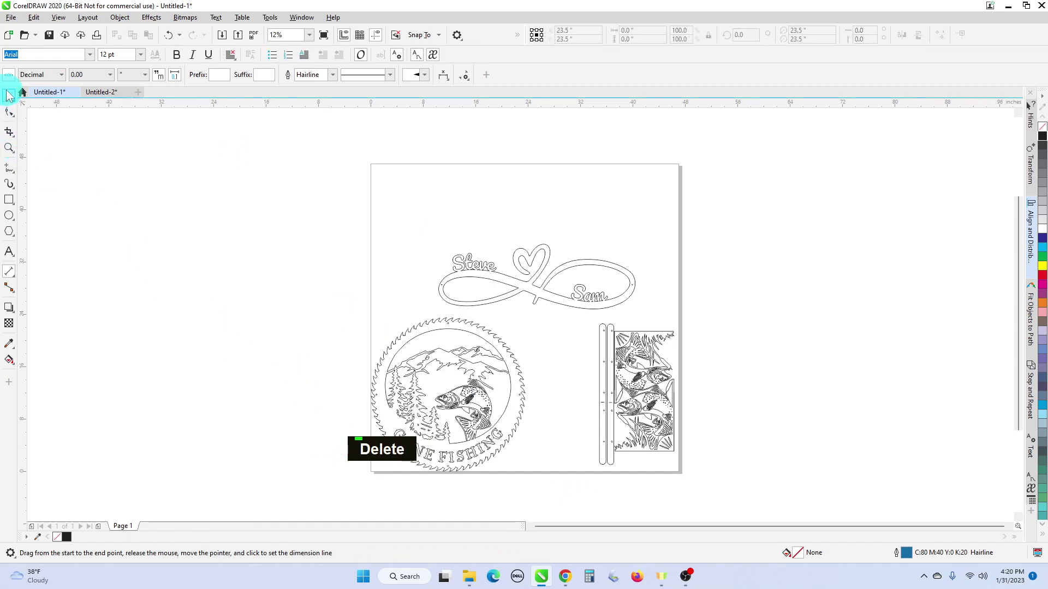
# - Fill the outlined Gone Fishing saw-blade design in Untitled-1 with black
pyautogui.click(9, 94)
pyautogui.doubleClick(282, 291)
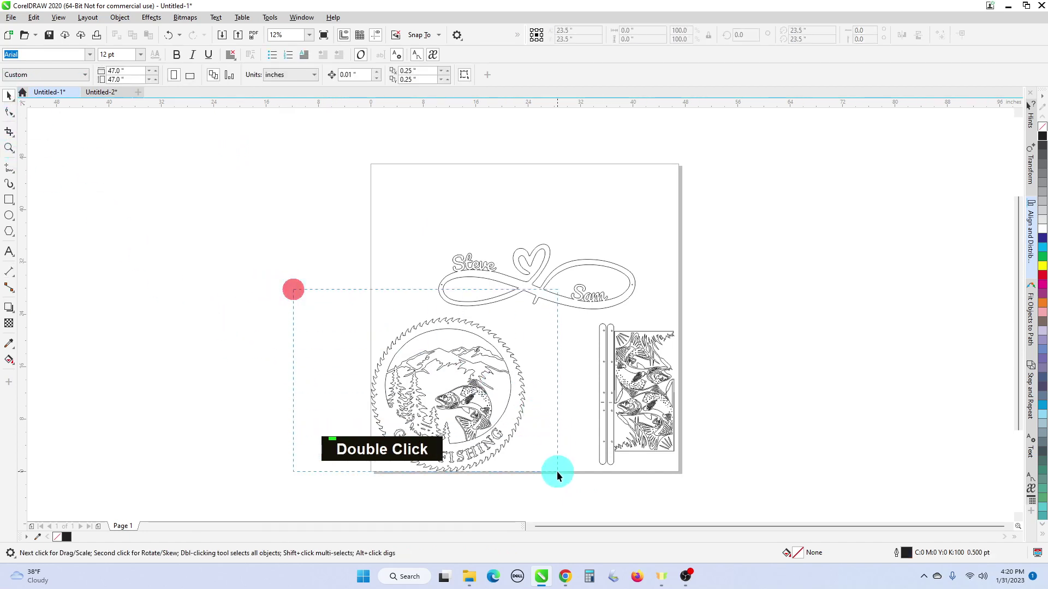
pyautogui.moveTo(294, 290); pyautogui.dragTo(556, 471)
pyautogui.click(1043, 136)
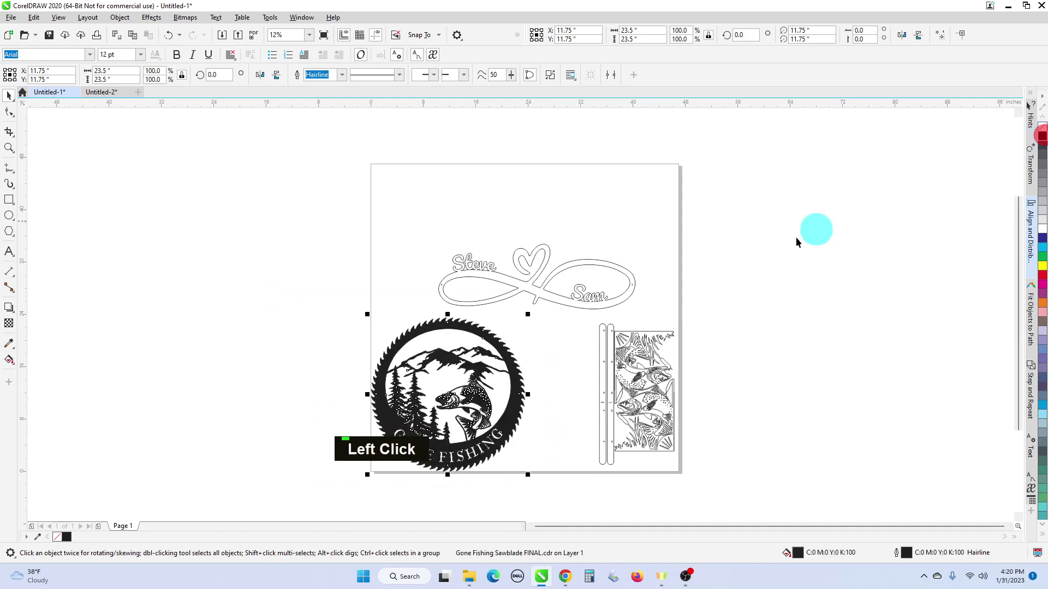
# - Compare the trout's tail, fins and body in the Untitled-1 saw-blade design with those in Untitled-2
pyautogui.scroll(5, 475, 342)
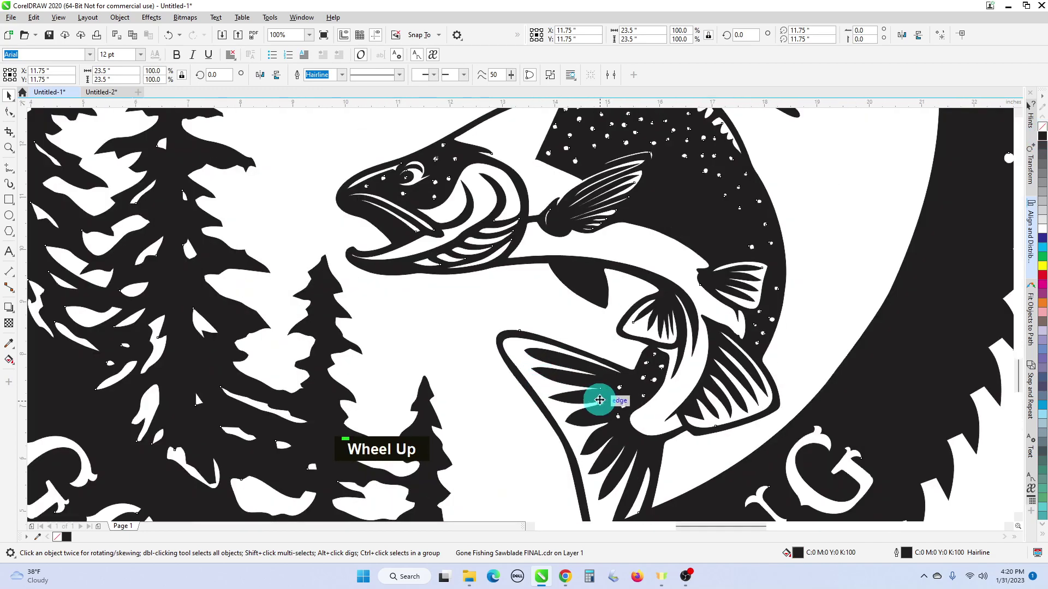
pyautogui.scroll(-4, 600, 399)
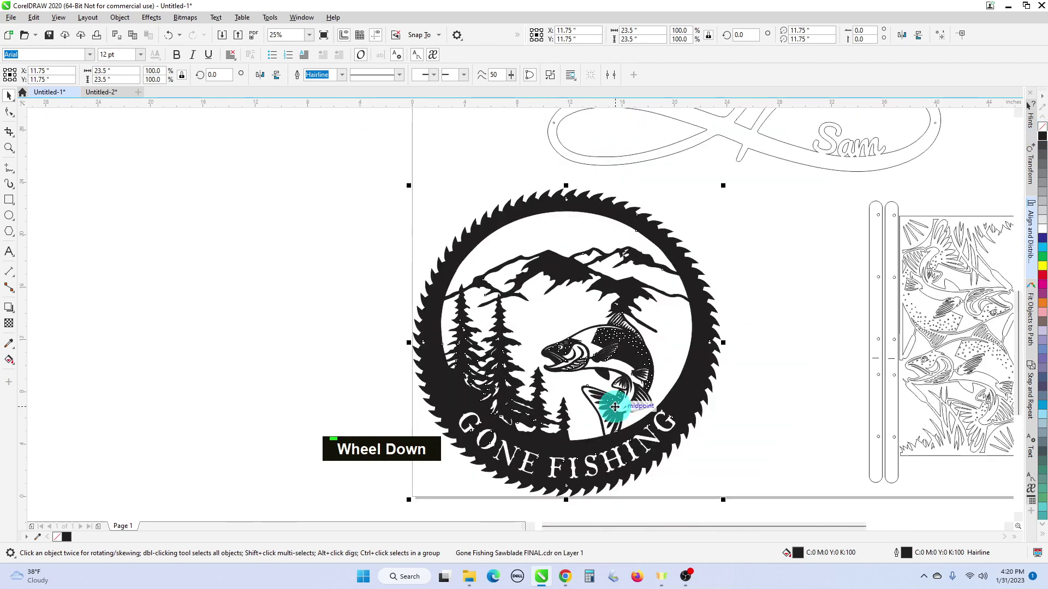
pyautogui.scroll(2, 615, 407)
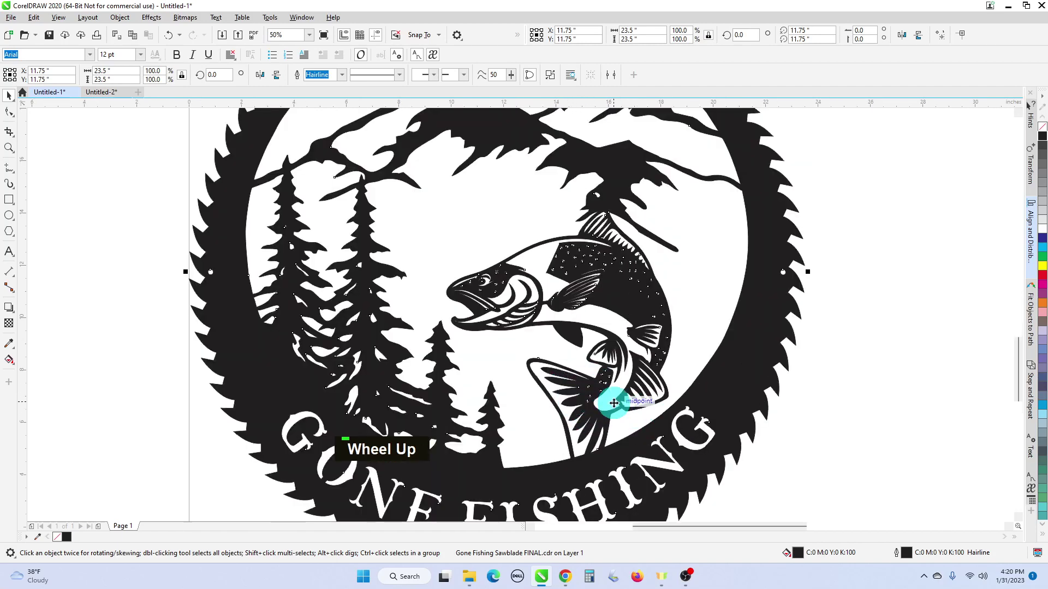
pyautogui.click(111, 92)
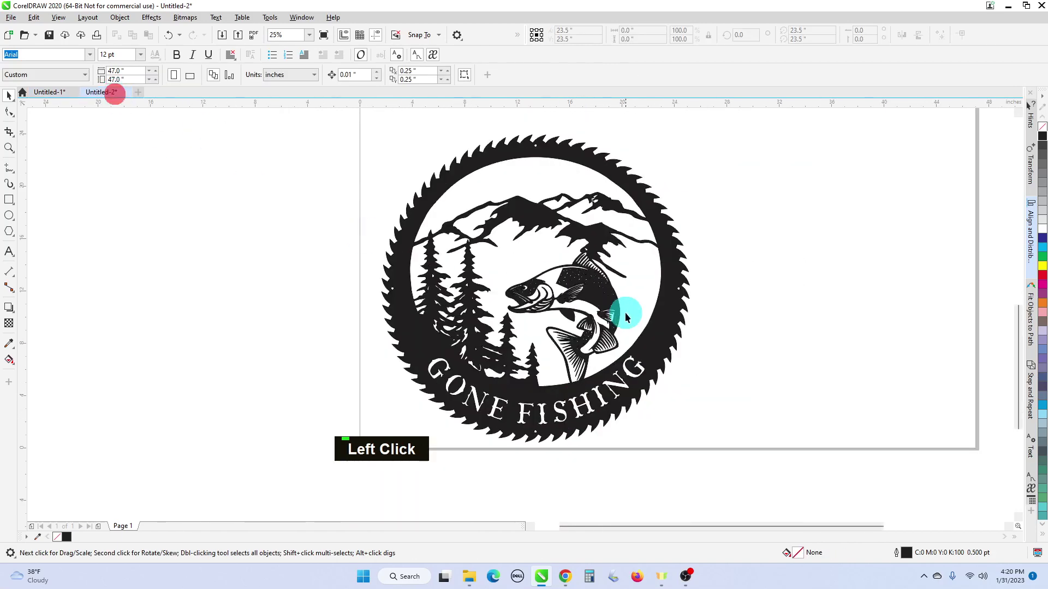
pyautogui.scroll(4, 599, 350)
pyautogui.click(64, 92)
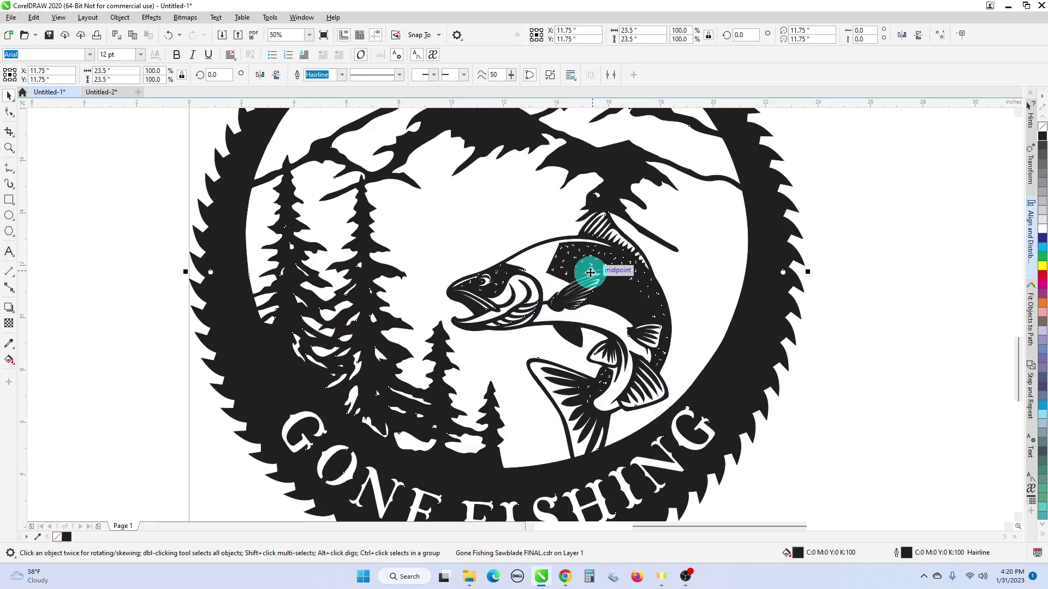
pyautogui.click(106, 93)
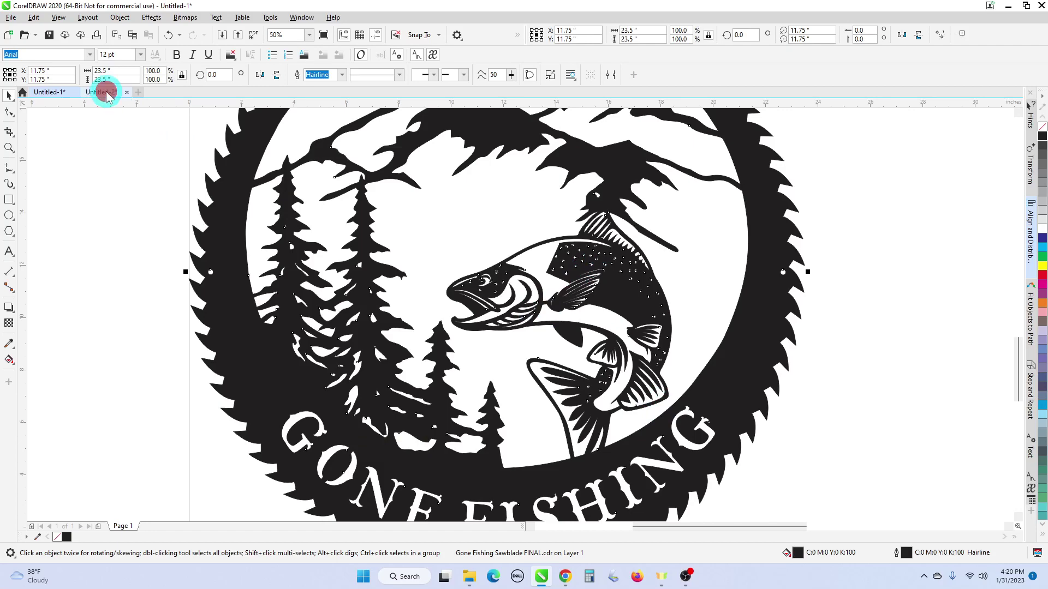
pyautogui.click(64, 93)
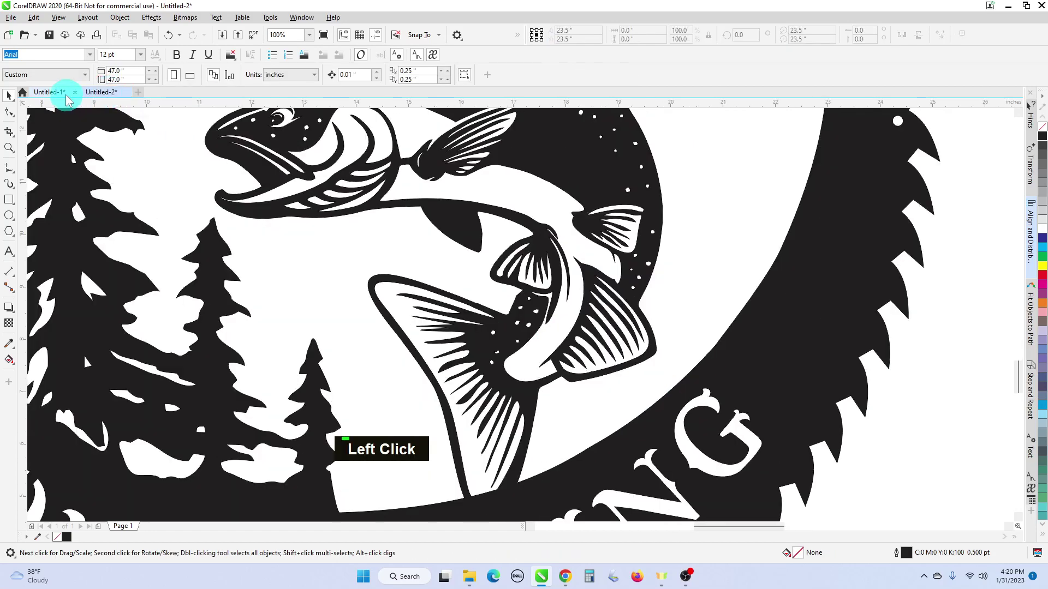
# - Examine the fish panel and the infinity-heart name sign beside the saw-blade design in Untitled-1
pyautogui.scroll(-3, 377, 355)
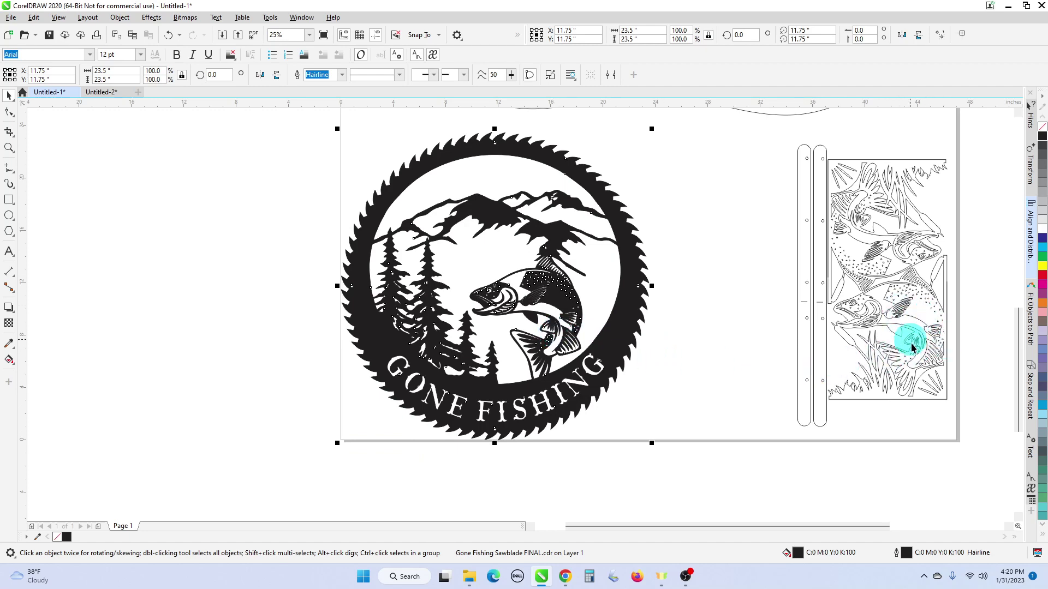
pyautogui.scroll(2, 921, 374)
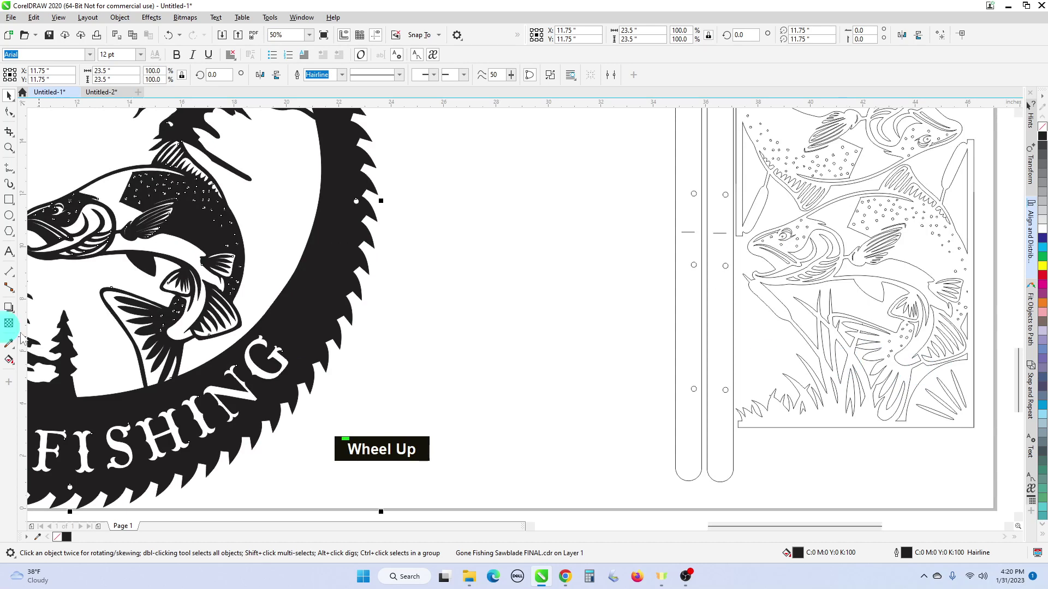
pyautogui.scroll(-2, 919, 301)
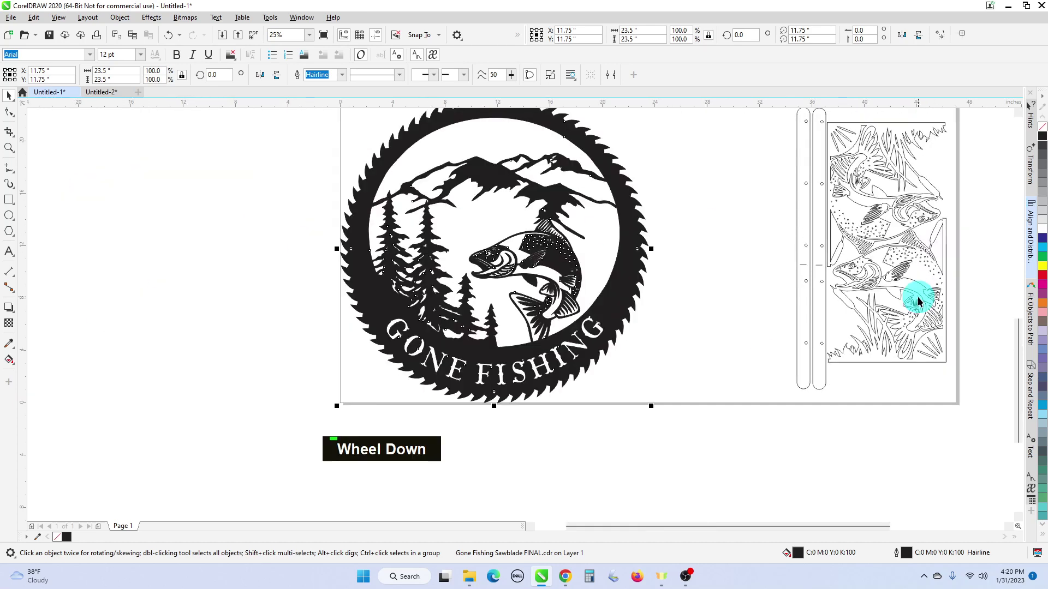
pyautogui.scroll(-1, 842, 232)
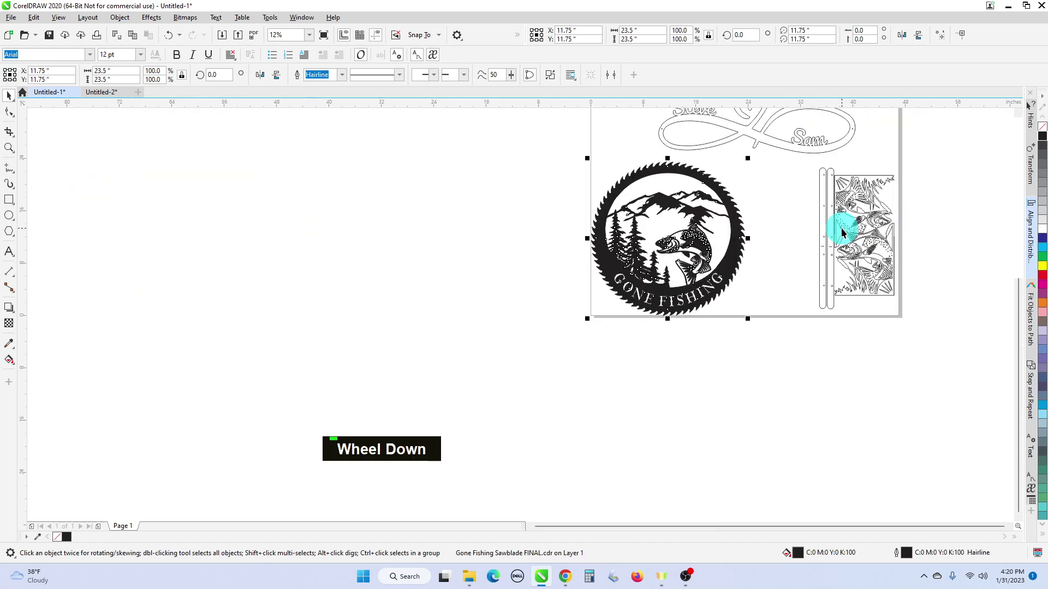
pyautogui.middleClick(812, 227)
pyautogui.scroll(2, 685, 250)
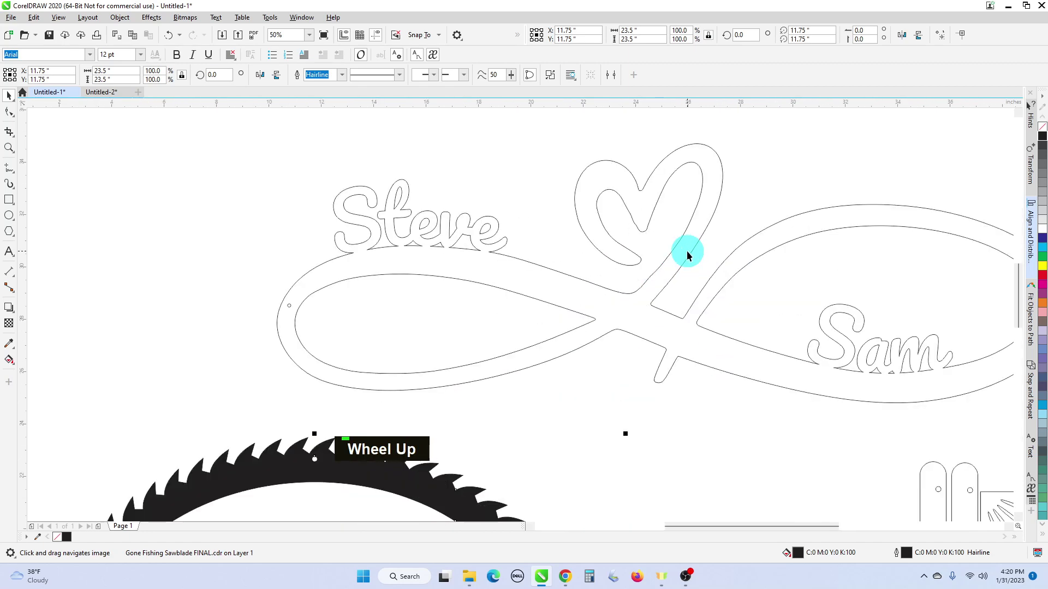
pyautogui.scroll(-2, 542, 215)
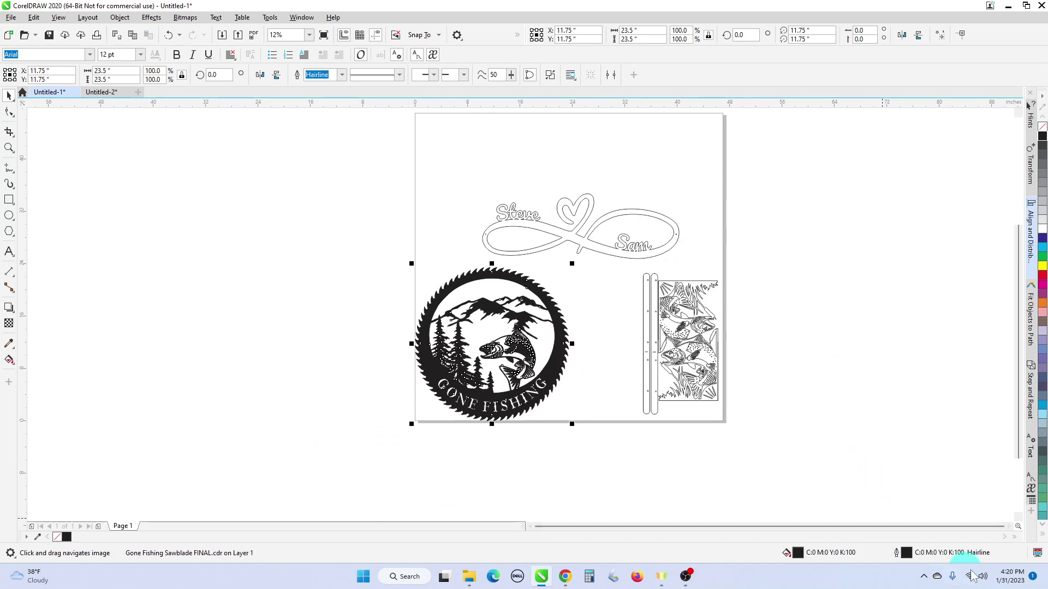
pyautogui.click(688, 577)
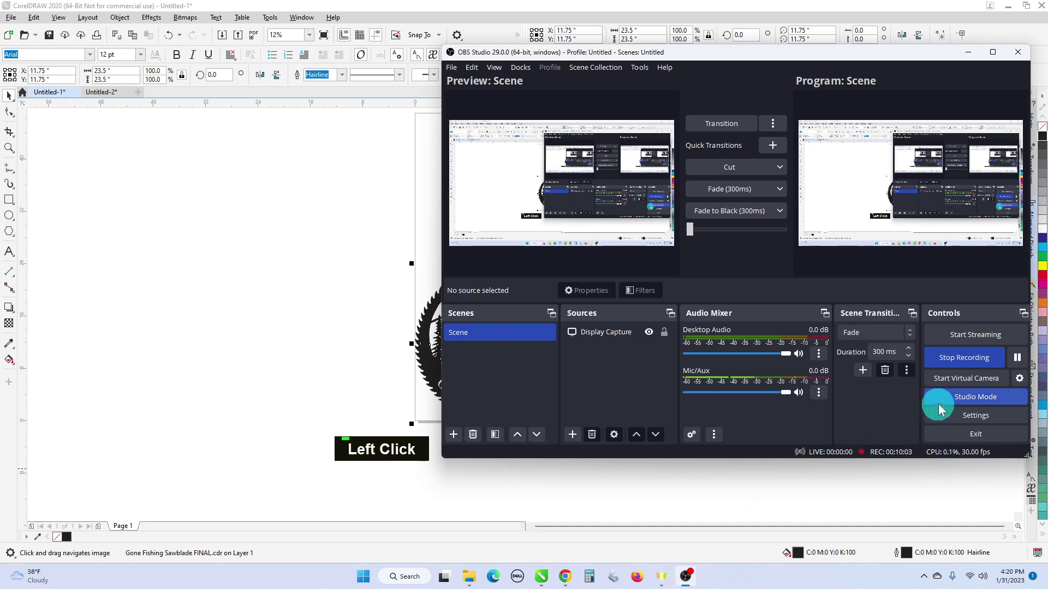